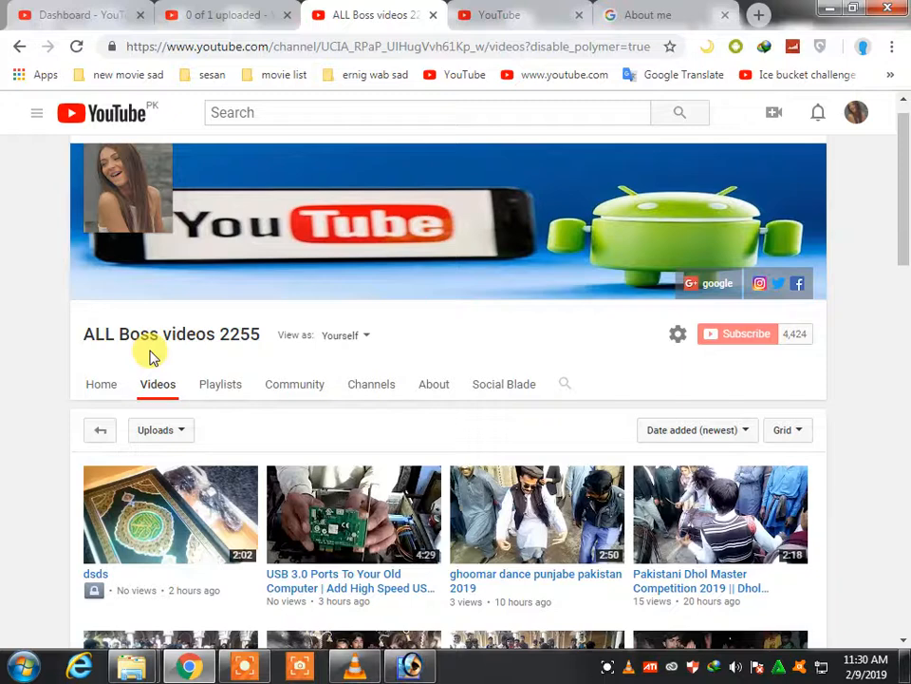
Step: Switch to Adobe Photoshop and create a white RGB document with the 768 x 576 Std. PAL preset at 300 pixels/inch
click(829, 8)
click(826, 10)
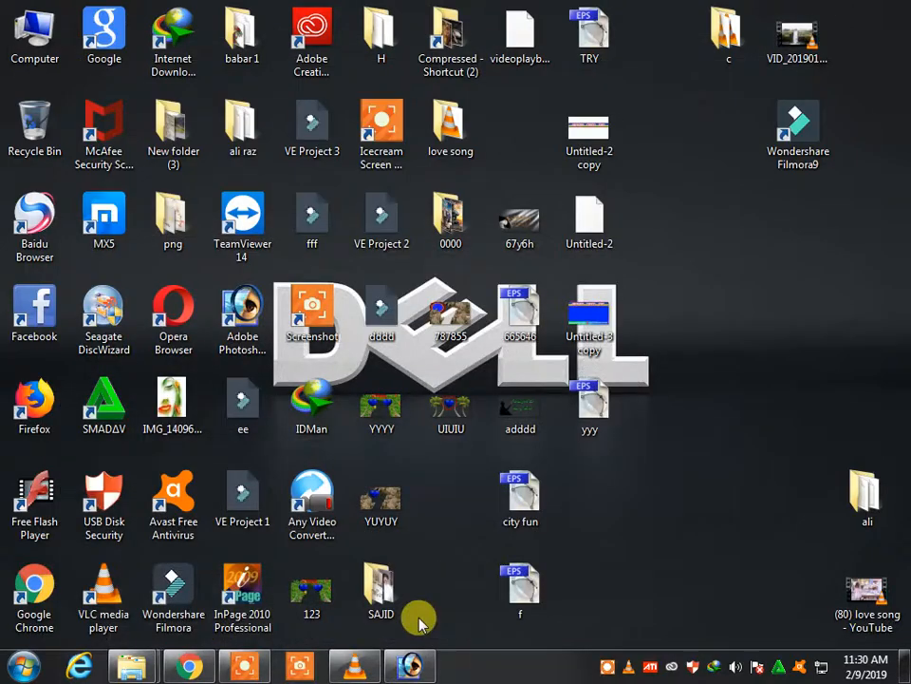
click(415, 665)
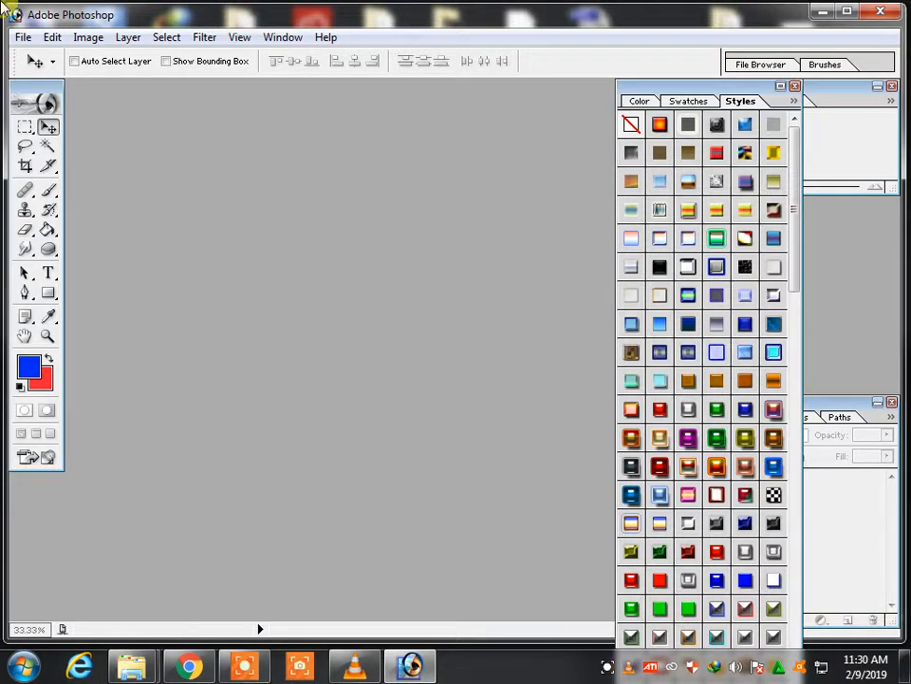
click(24, 38)
click(117, 60)
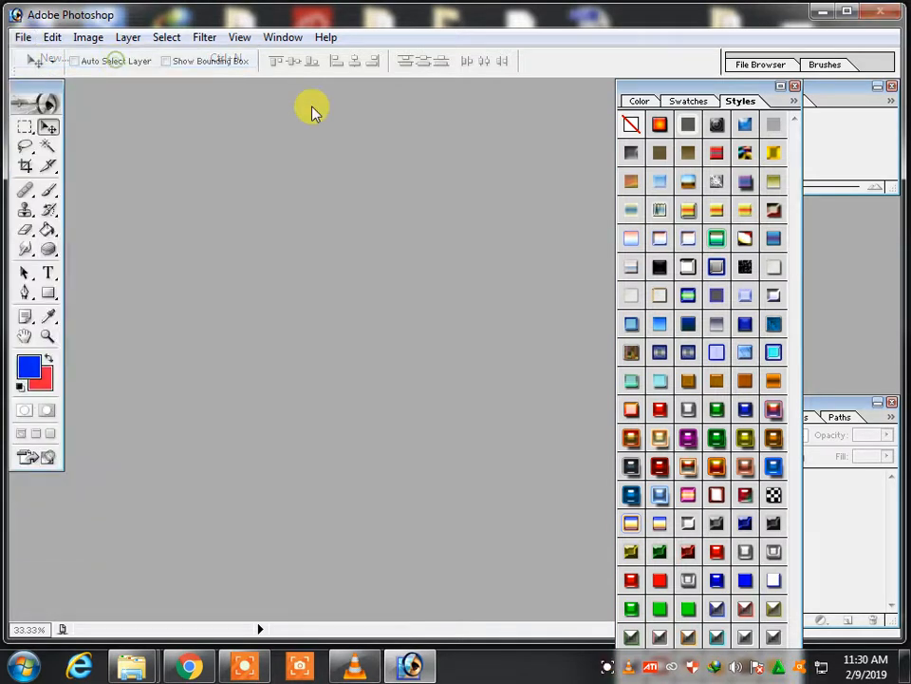
click(541, 259)
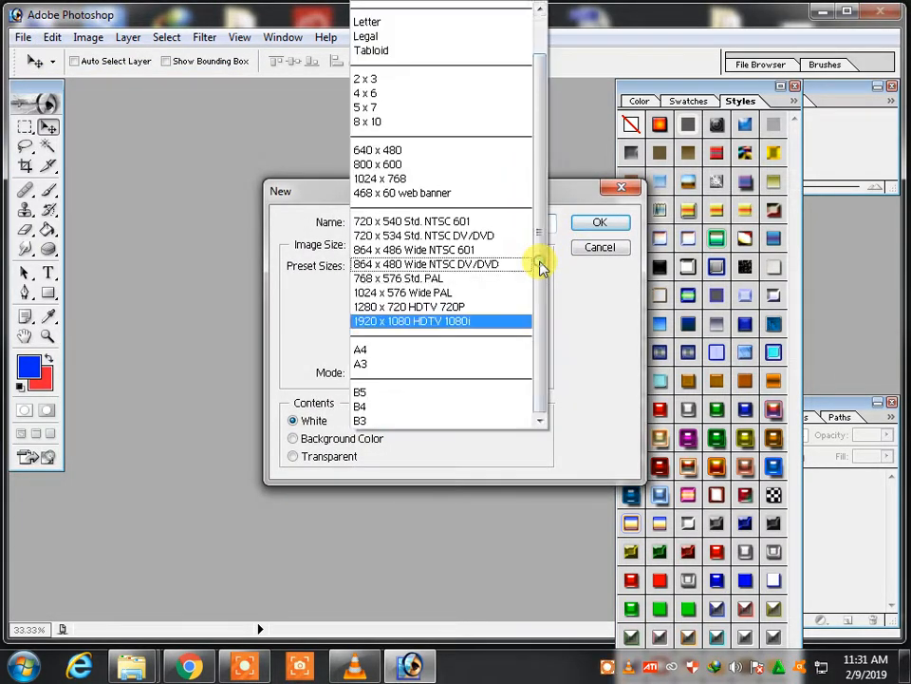
click(423, 278)
double_click(426, 347)
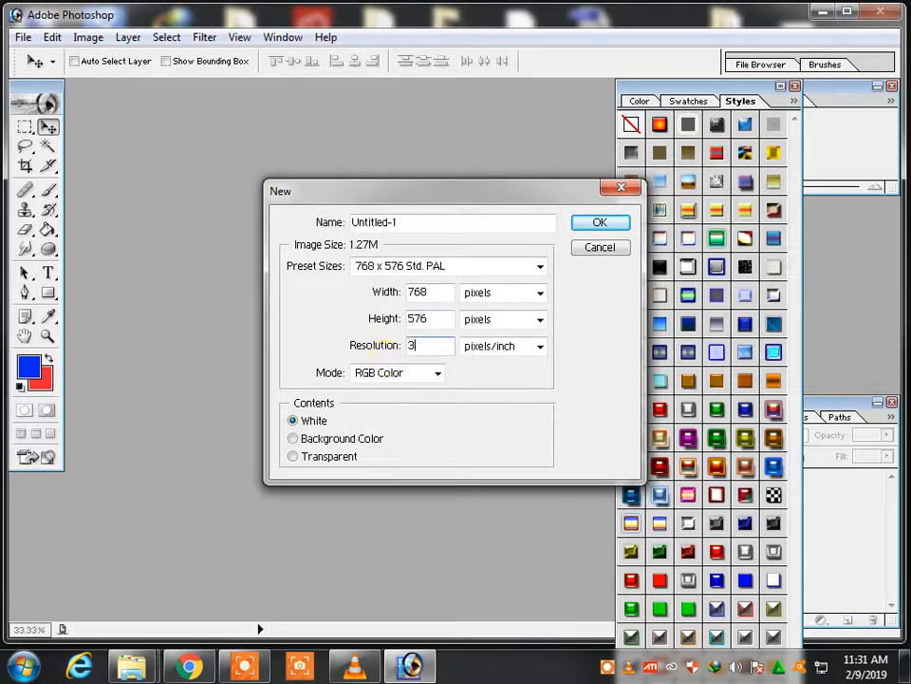
click(600, 220)
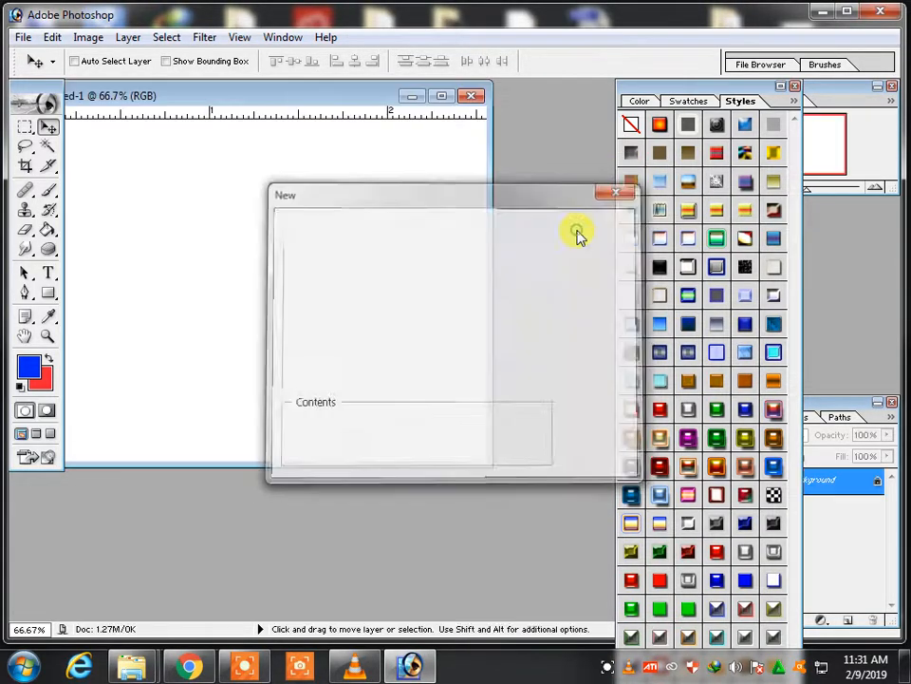
drag(238, 105, 319, 143)
Step: Copy the channel name "ALL Boss videos 2255" from the YouTube page in Chrome
mouse_move(193, 667)
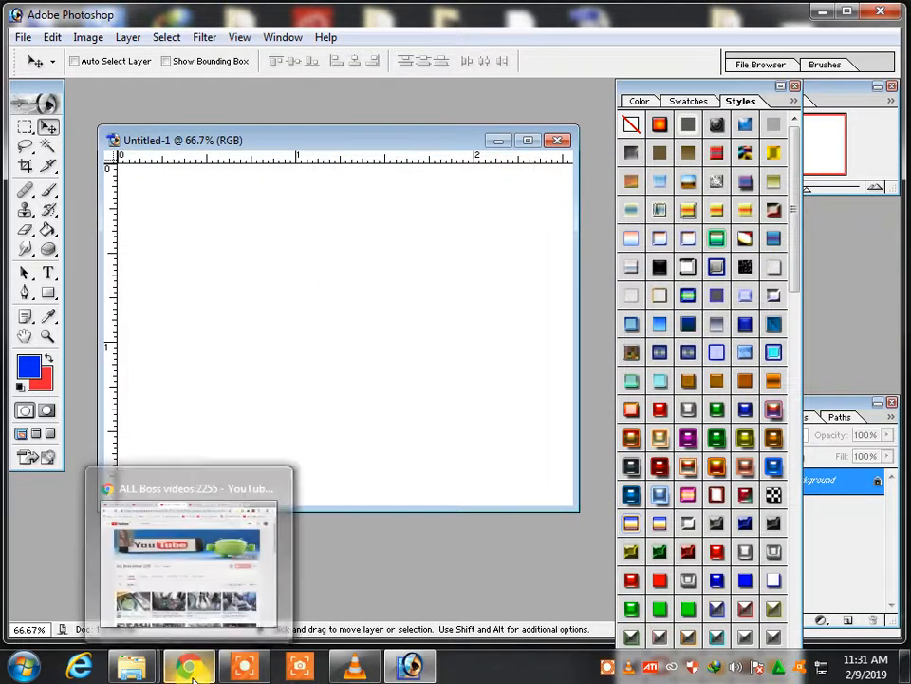
click(199, 583)
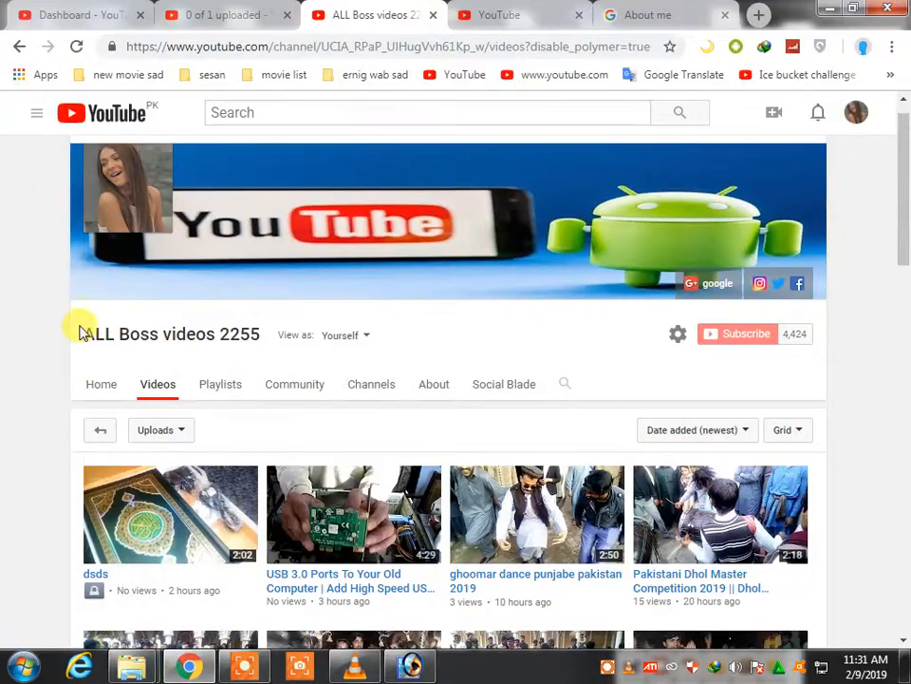
drag(82, 340, 260, 335)
right_click(244, 337)
click(301, 470)
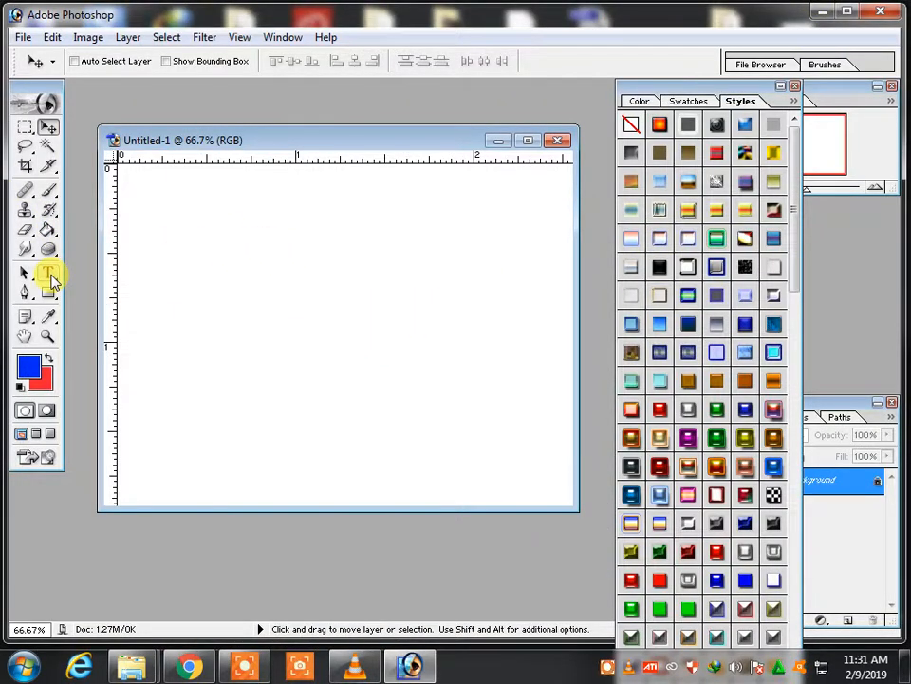
Step: In Photoshop, paste the copied channel name into a new text box and enlarge the box so "videos 2255" fits on one line
click(48, 274)
drag(194, 216, 469, 424)
right_click(265, 243)
click(340, 329)
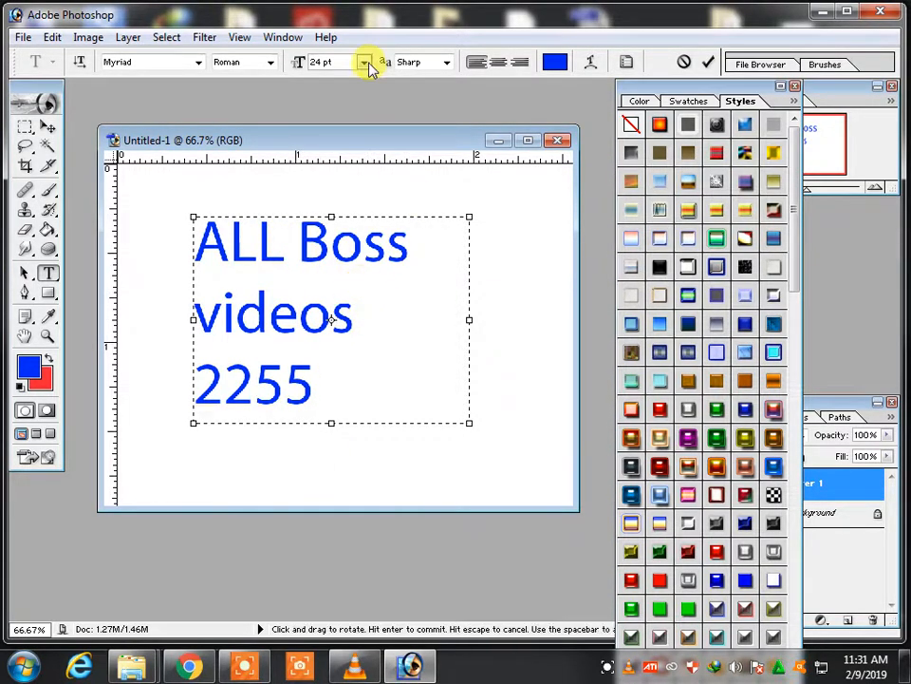
drag(468, 422, 532, 457)
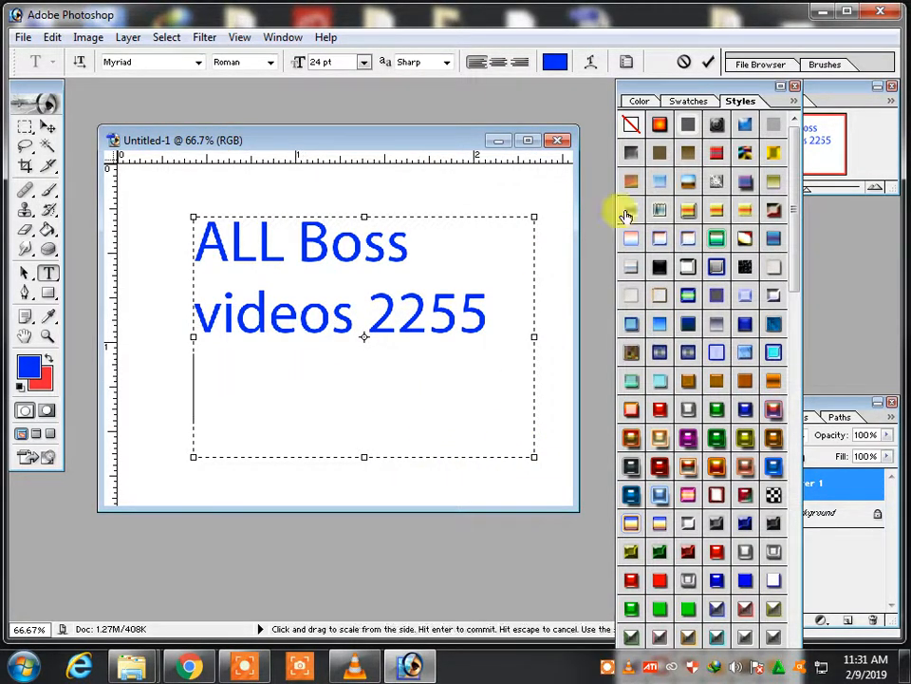
click(45, 128)
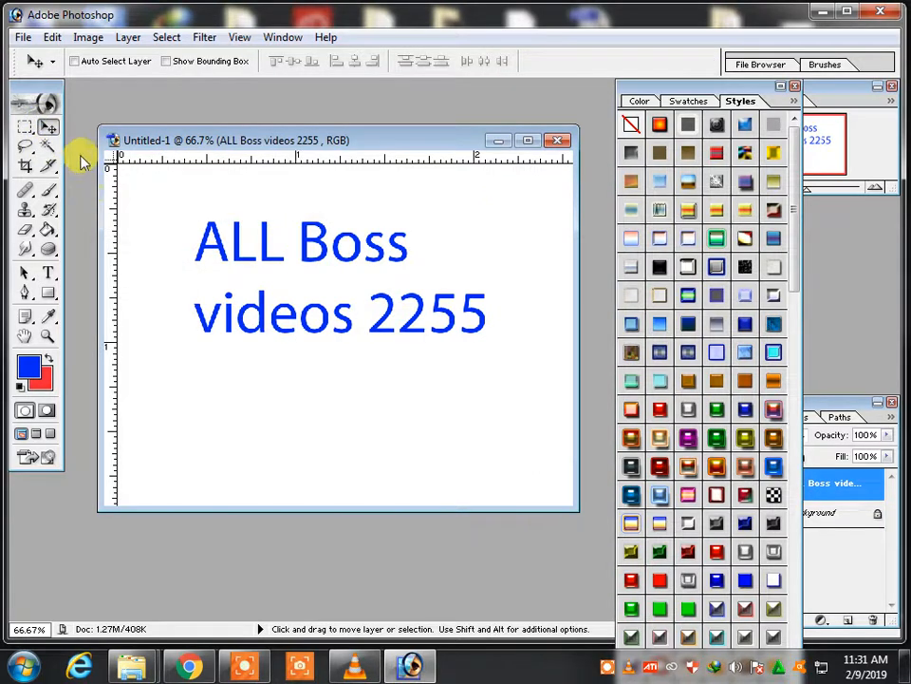
Step: Marquee-select the "ALL Boss" line and try to move it separately from "videos 2255"
click(25, 127)
drag(175, 197, 425, 271)
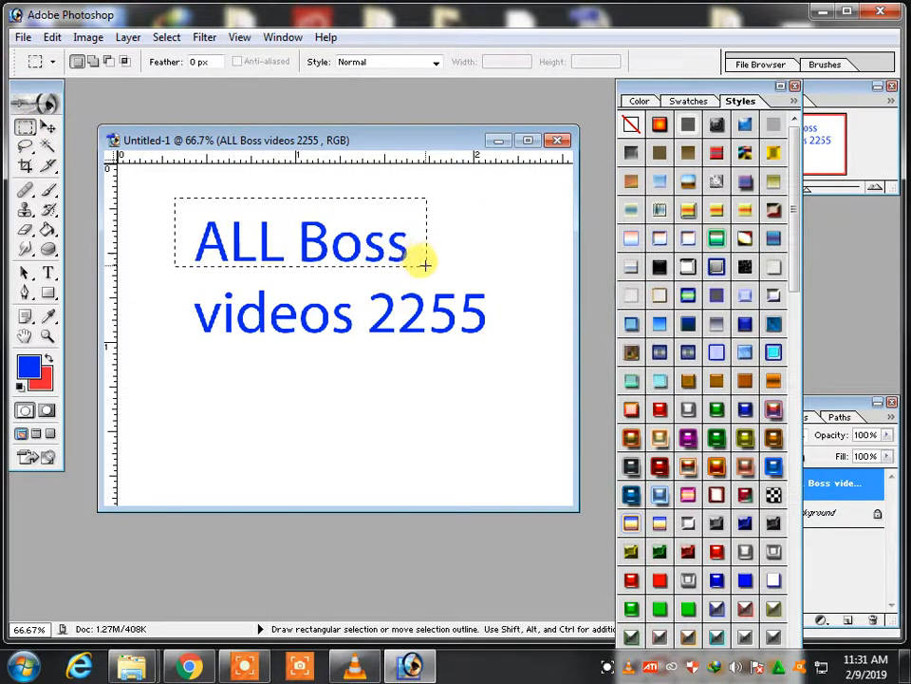
click(47, 127)
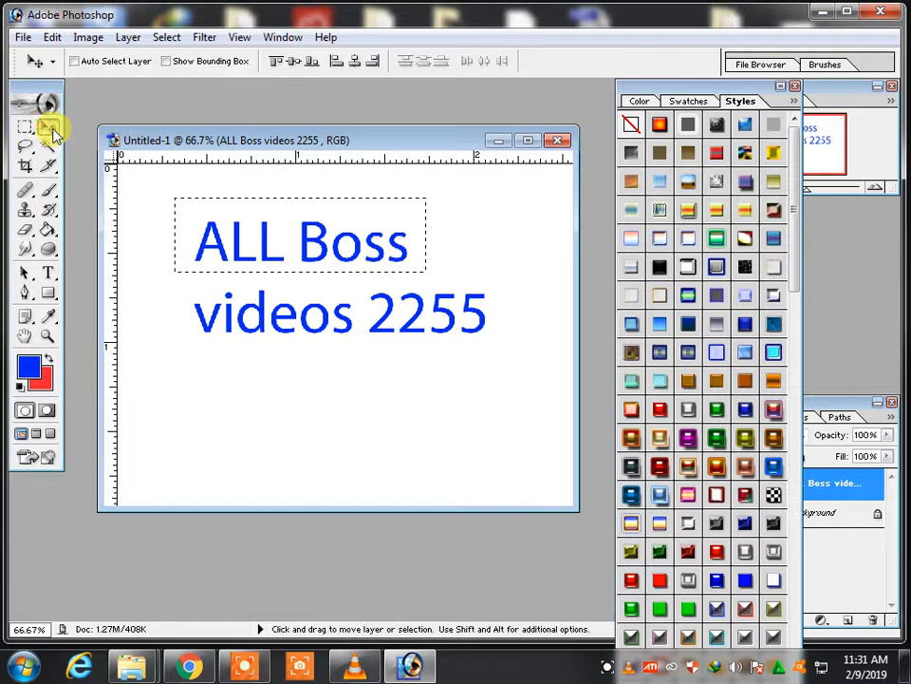
drag(272, 231, 264, 281)
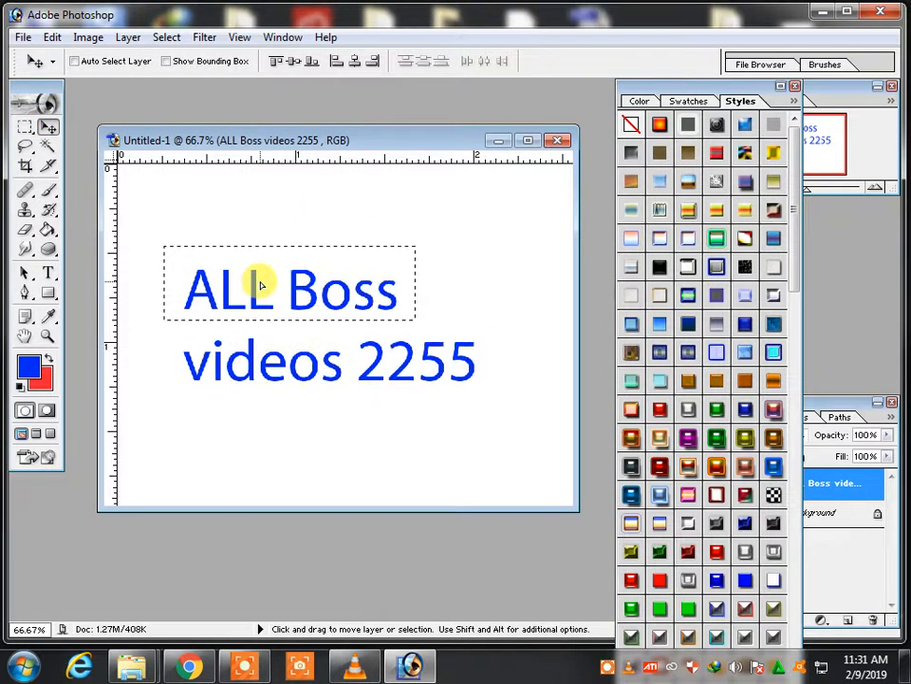
Step: Create a second 768 x 576 document at 300 pixels/inch and move the first document's window down so both are visible
key(ctrl+n)
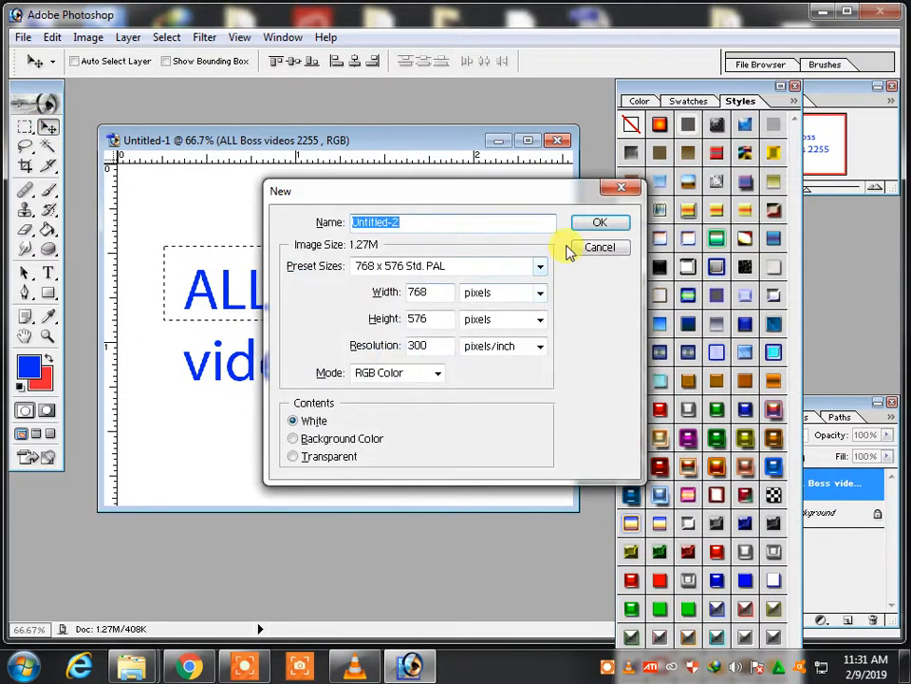
click(581, 221)
click(513, 342)
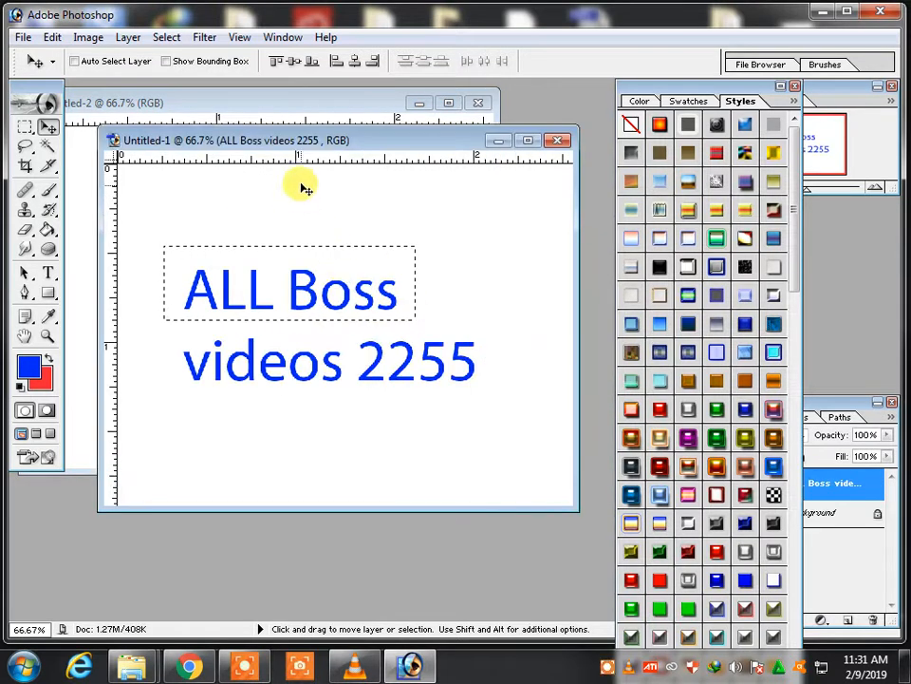
drag(300, 144, 313, 269)
Step: Try to move and delete the marquee-selected "ALL Boss" part of the text layer
mouse_move(305, 384)
mouse_down()
mouse_move(286, 234)
mouse_move(274, 397)
mouse_move(294, 394)
mouse_up()
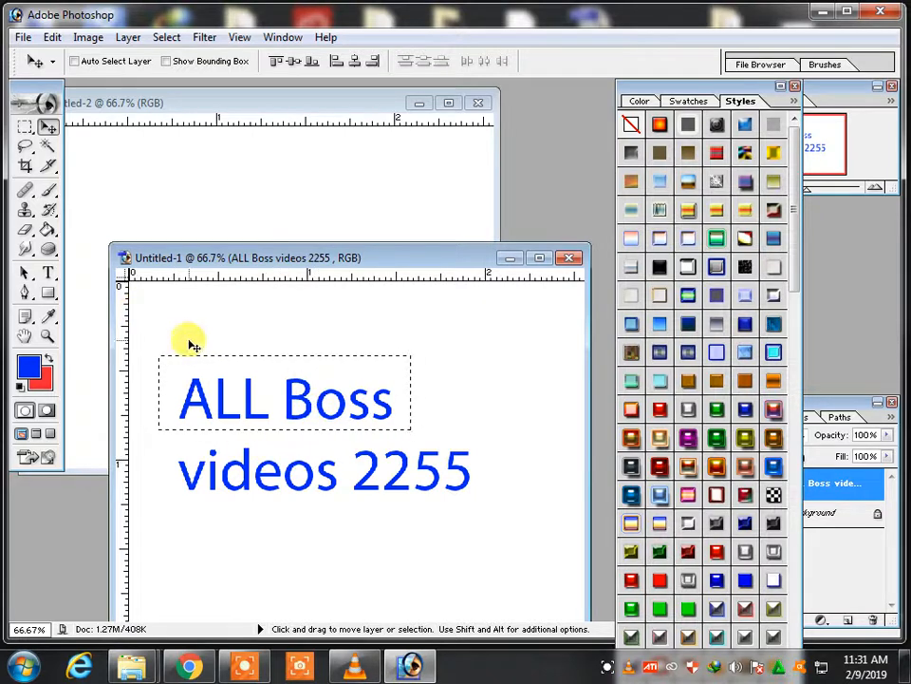
key(Delete)
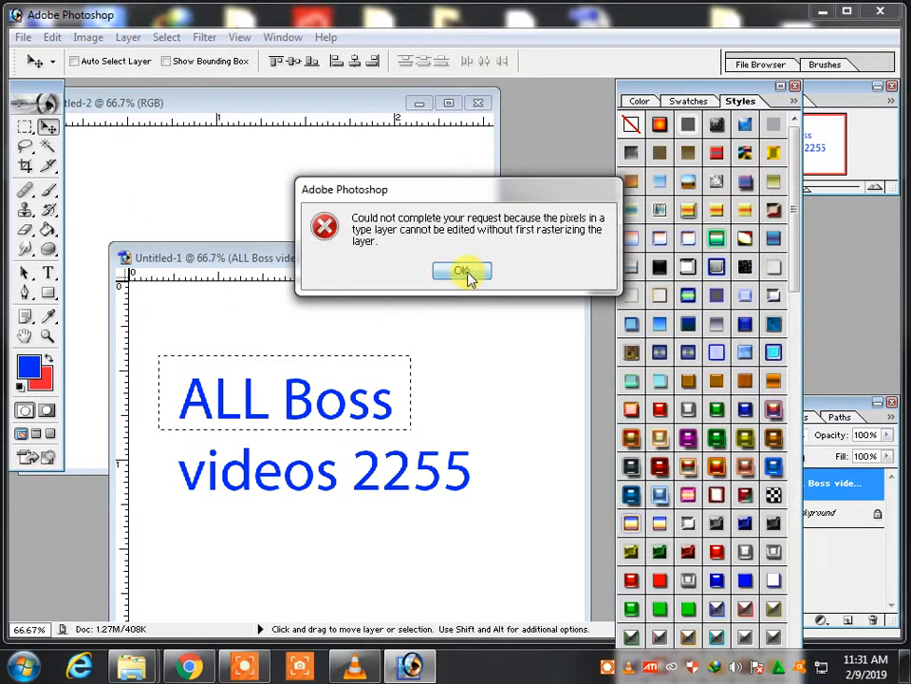
click(465, 271)
key(Delete)
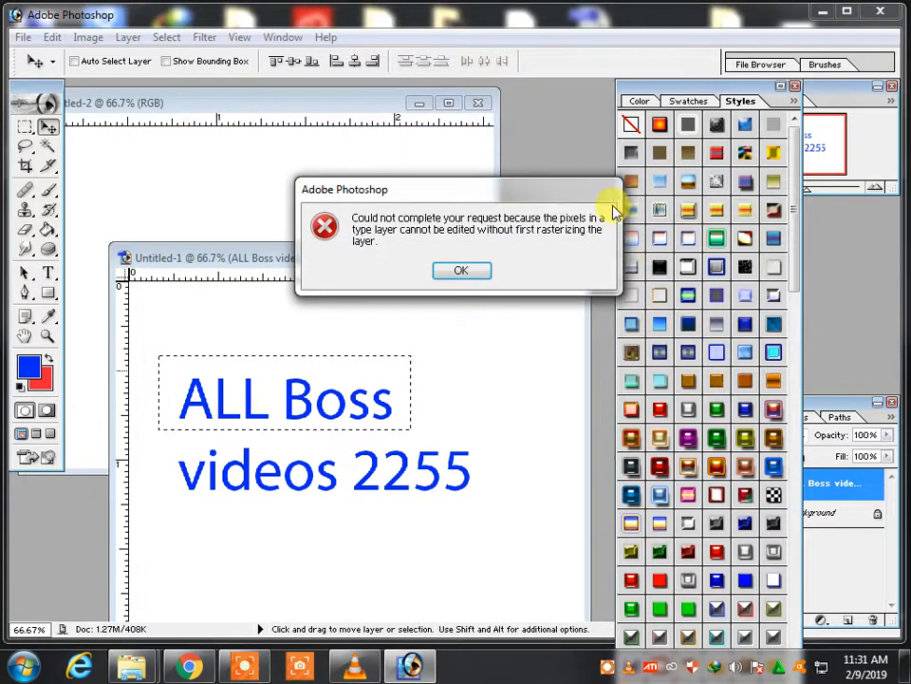
click(452, 274)
Step: Add a second text box above the existing text in Untitled-1, paste the channel name and keep only "ALL Boss"
click(889, 570)
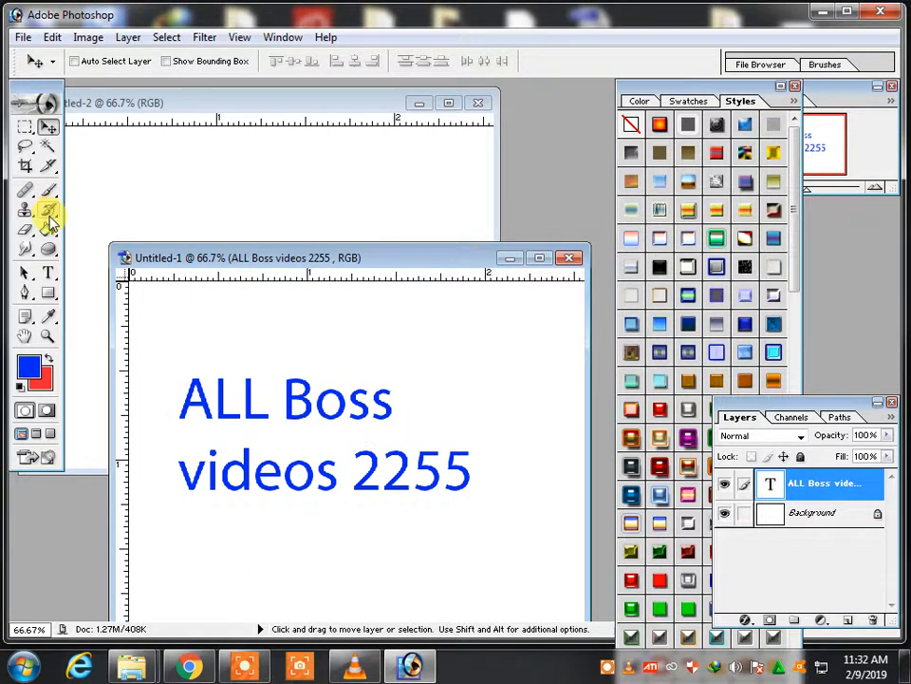
click(48, 272)
drag(178, 308, 438, 430)
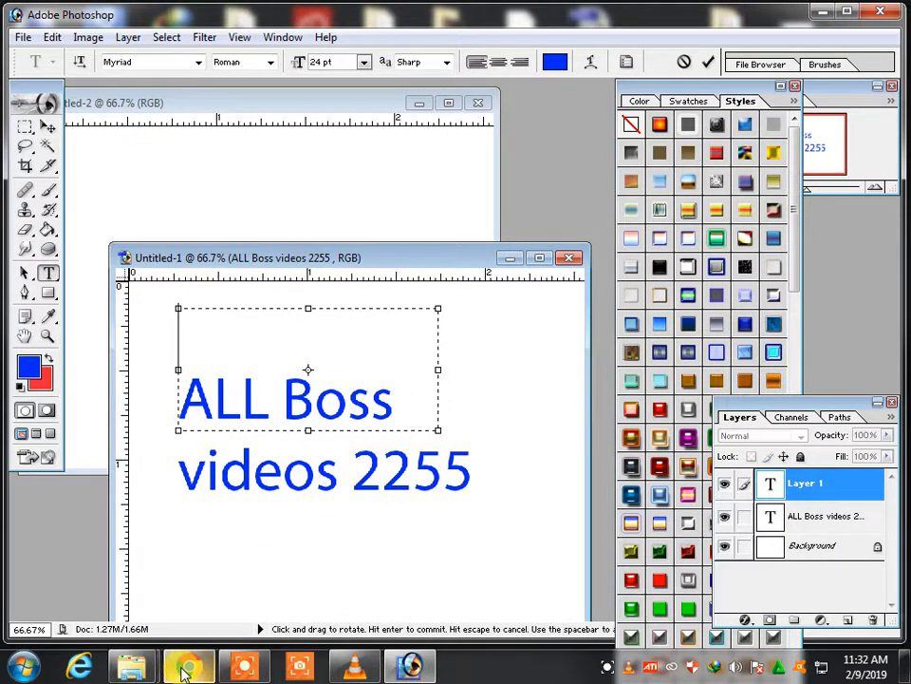
right_click(237, 342)
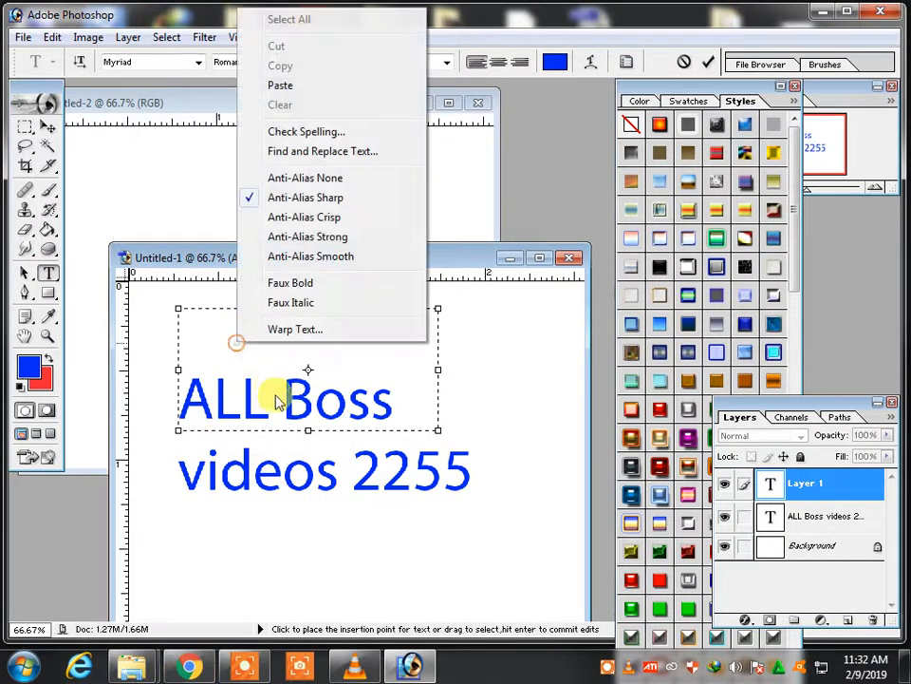
click(299, 86)
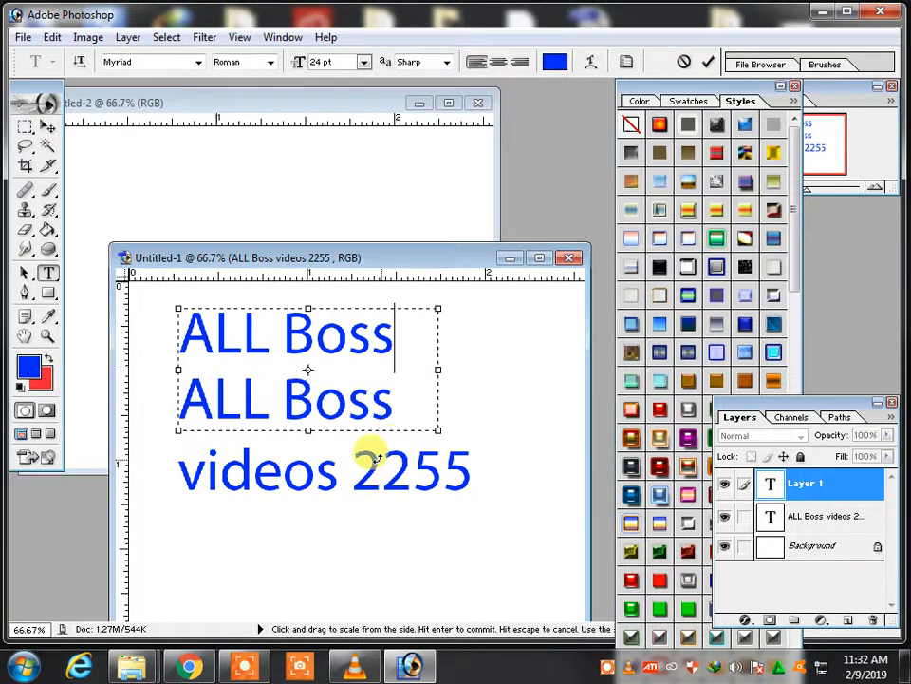
Step: Copy the new "ALL Boss" text layer into Untitled-2 with the Move tool, and return to Untitled-1
click(48, 126)
drag(238, 331, 180, 195)
click(171, 511)
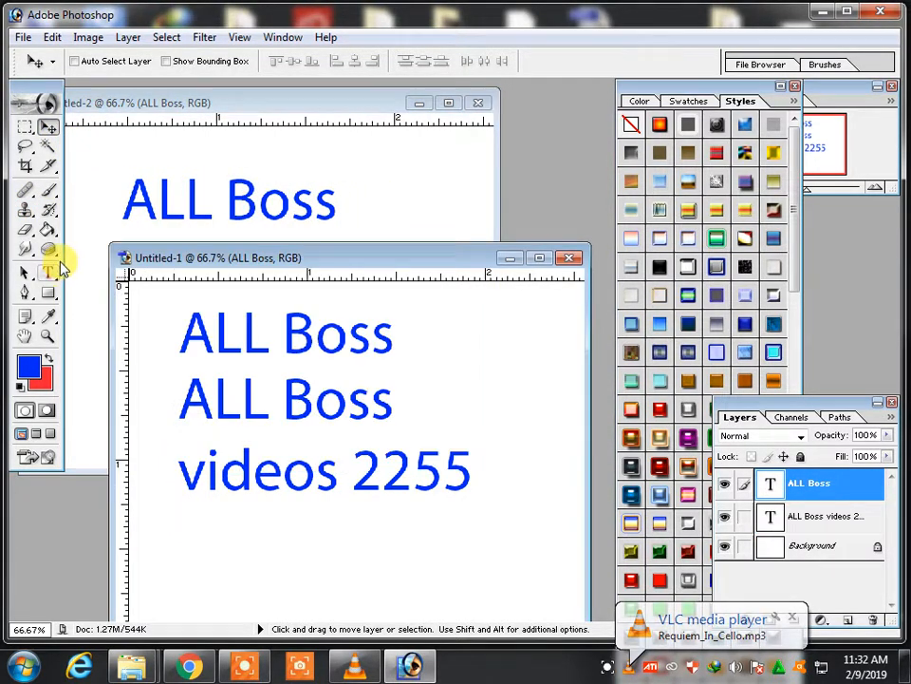
Step: Replace the upper "ALL Boss" text in Untitled-1 with "videos 2255" and push it down with line breaks
click(52, 274)
drag(206, 358, 453, 527)
click(340, 381)
triple_click(404, 340)
key(ctrl+c)
key(BackSpace)
right_click(211, 339)
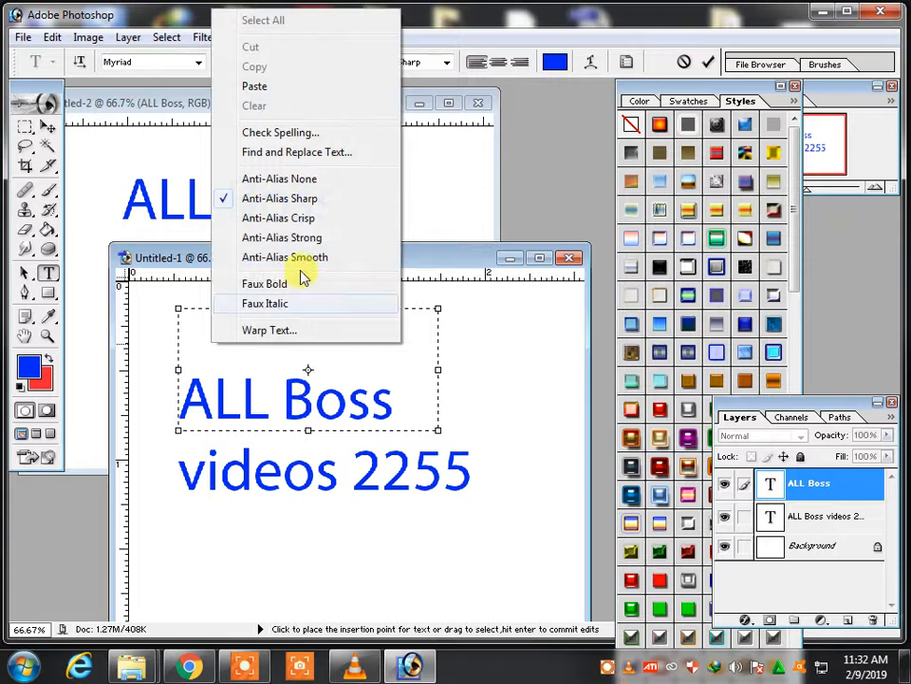
click(257, 84)
drag(393, 341, 102, 312)
text(videos 2255)
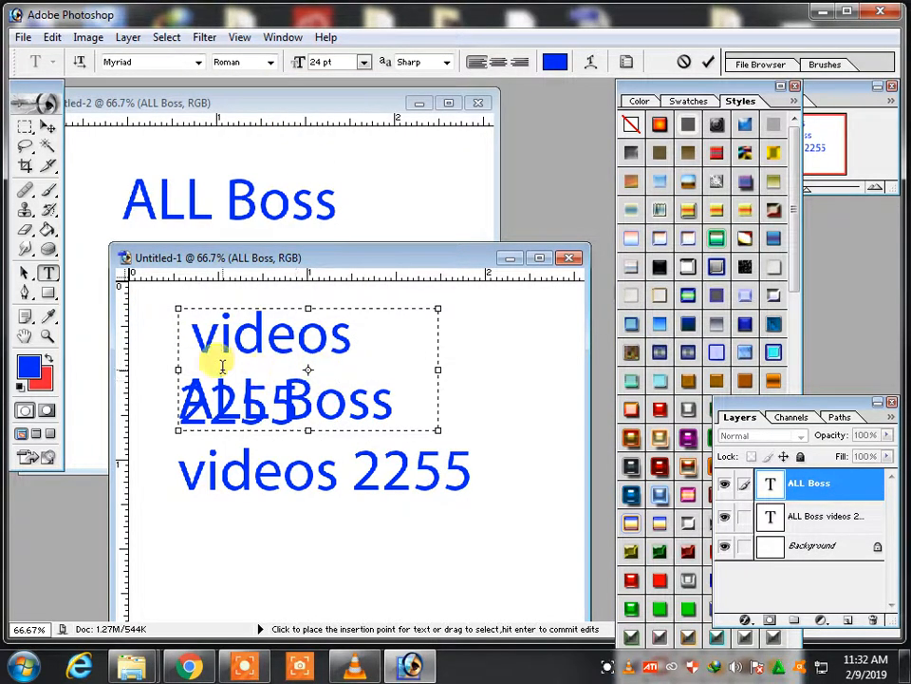
key(Return)
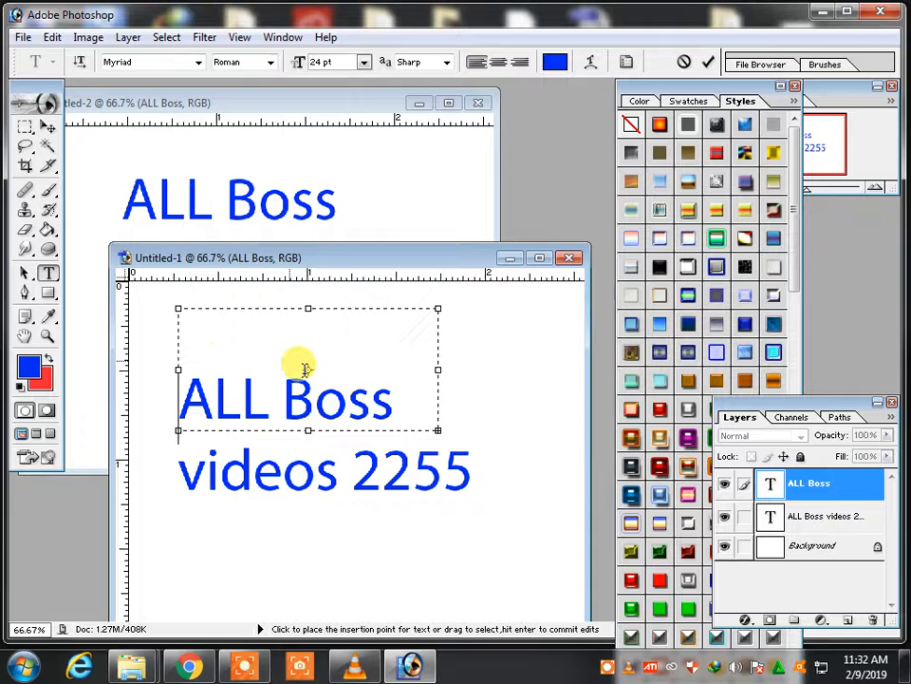
Step: Delete the original "ALL Boss videos 2255" text layer from Untitled-1
click(828, 527)
click(872, 620)
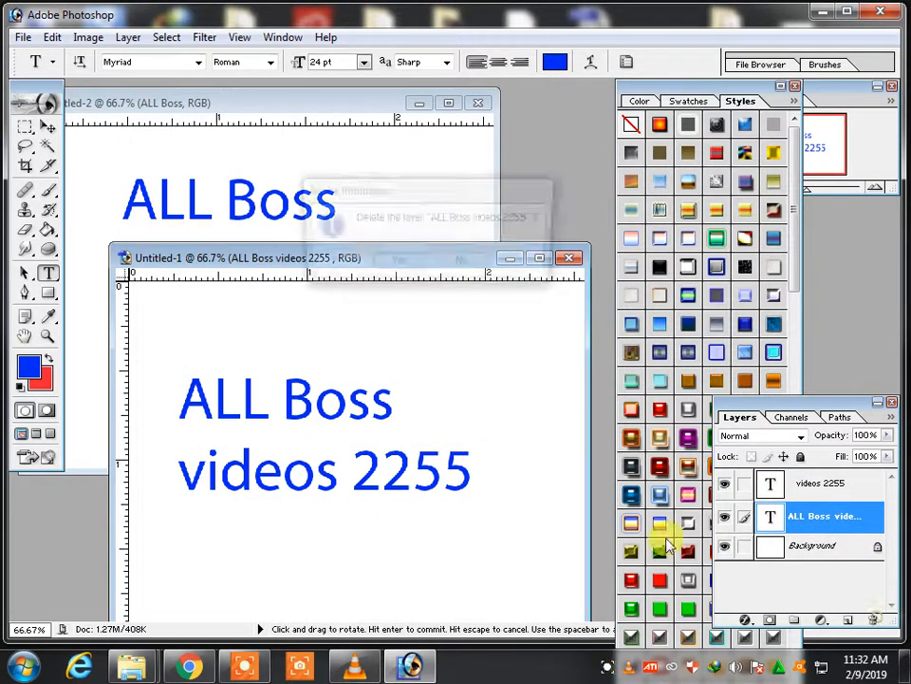
click(407, 266)
Step: Draw a large new text box in Untitled-1, paste the channel name and trim it to "videos 2255"
mouse_move(211, 340)
mouse_down()
mouse_move(319, 449)
mouse_move(580, 587)
mouse_up()
right_click(340, 399)
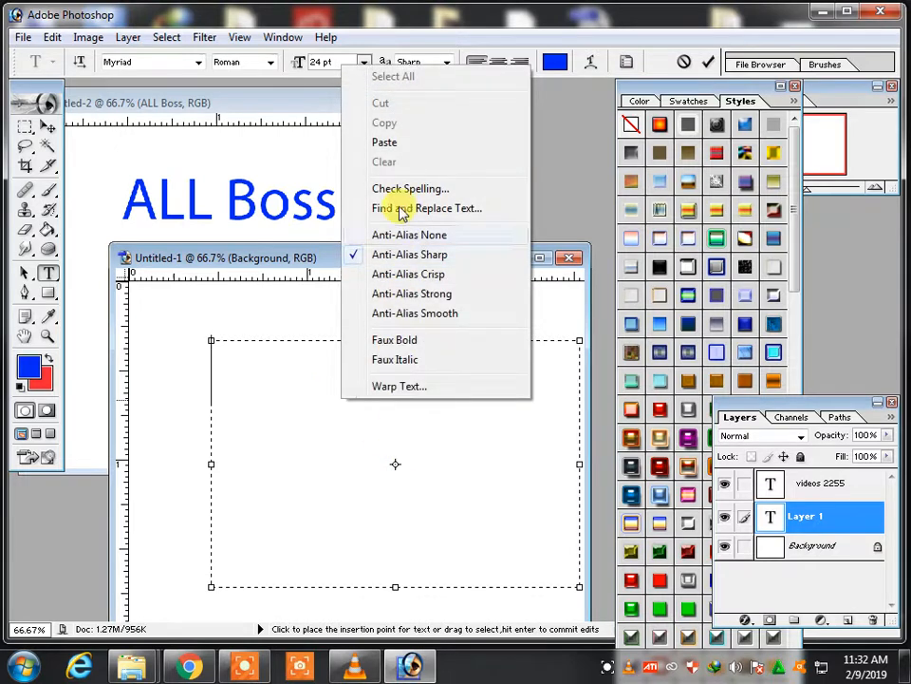
click(389, 144)
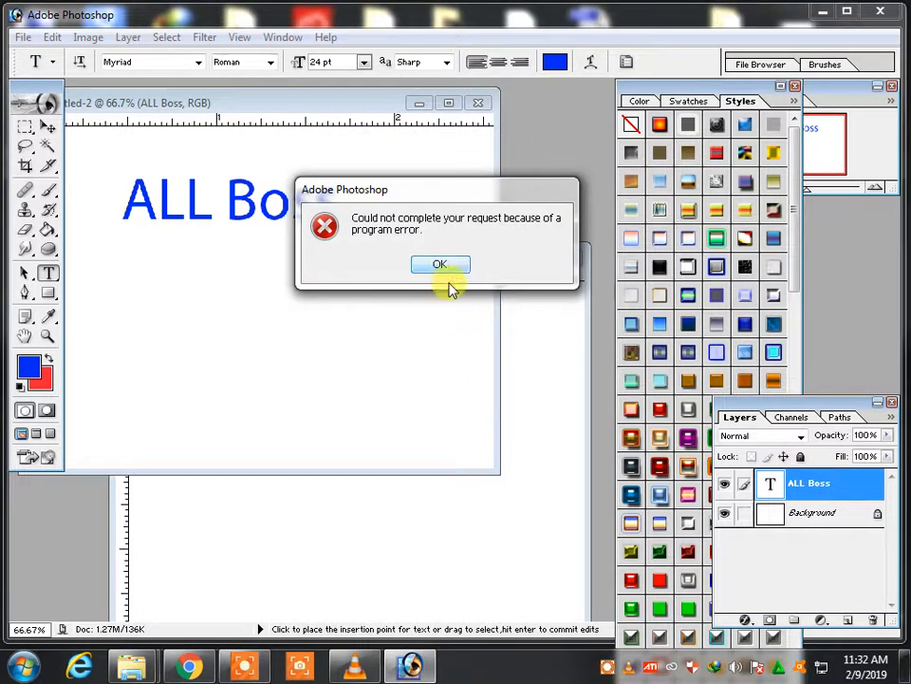
click(439, 264)
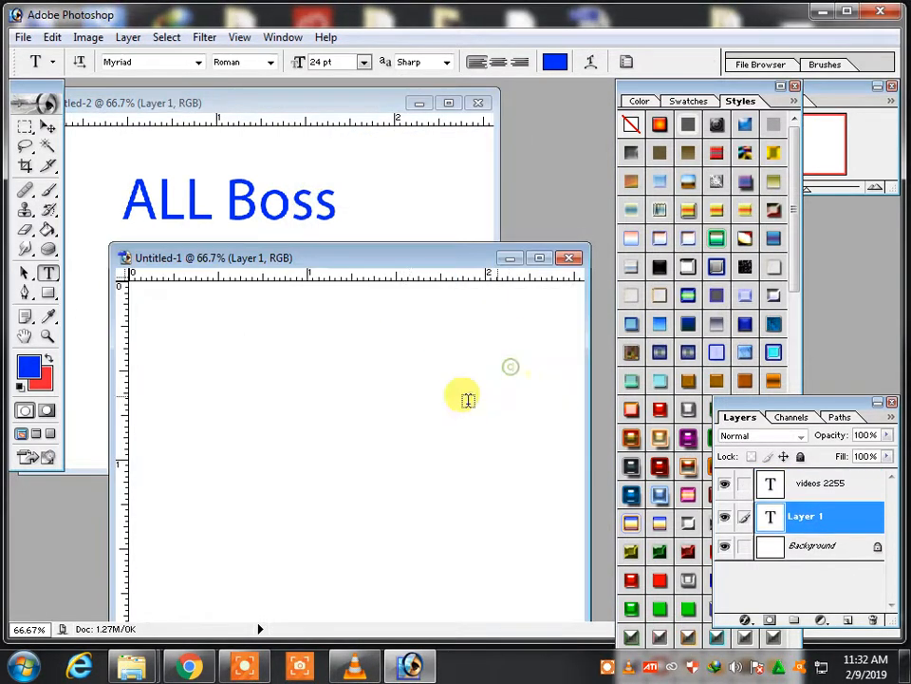
drag(214, 354, 347, 510)
click(350, 511)
drag(466, 370, 153, 378)
key(BackSpace)
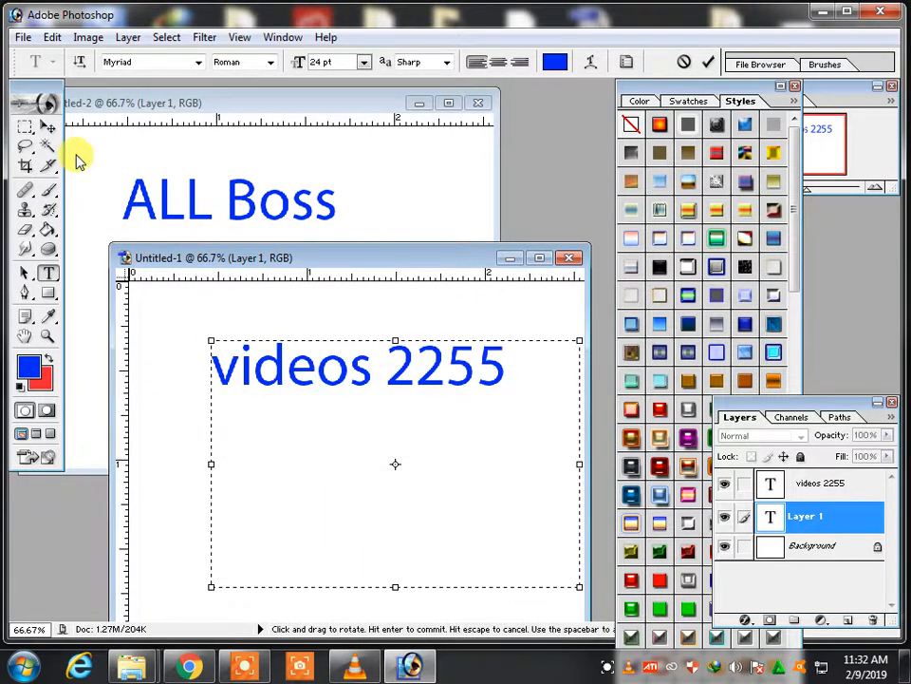
Step: Copy the "videos 2255" text layer into Untitled-2 and position it below "ALL Boss"
click(47, 126)
drag(384, 389, 278, 323)
drag(252, 112, 298, 163)
drag(246, 353, 237, 362)
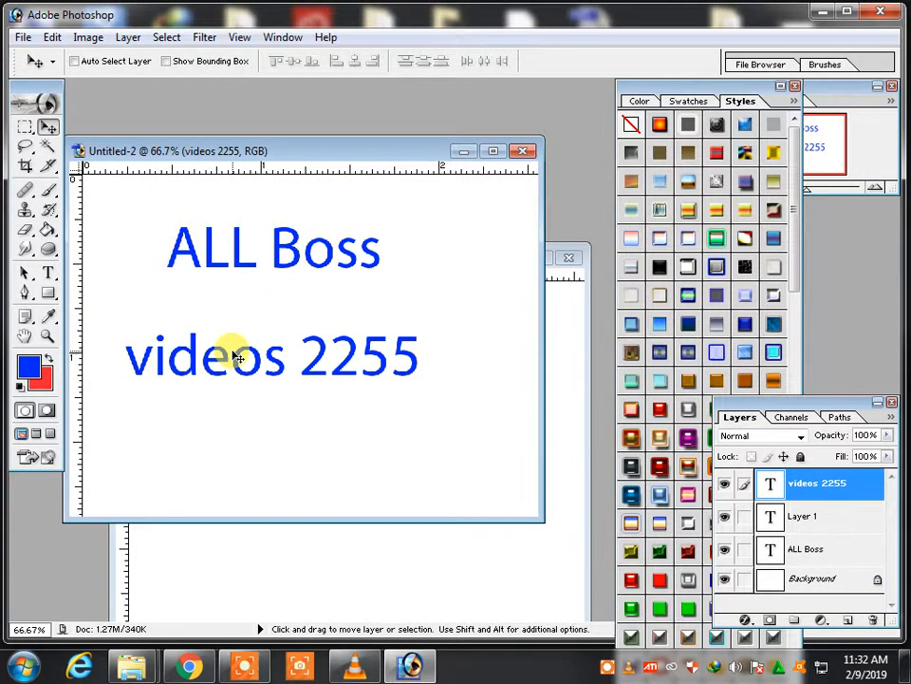
Step: Enlarge the "videos 2255" text slightly with Free Transform and move it farther below "ALL Boss"
key(ctrl+t)
mouse_move(493, 323)
mouse_down()
mouse_move(534, 285)
mouse_move(495, 301)
mouse_move(504, 319)
mouse_up()
drag(356, 372, 366, 397)
key(Return)
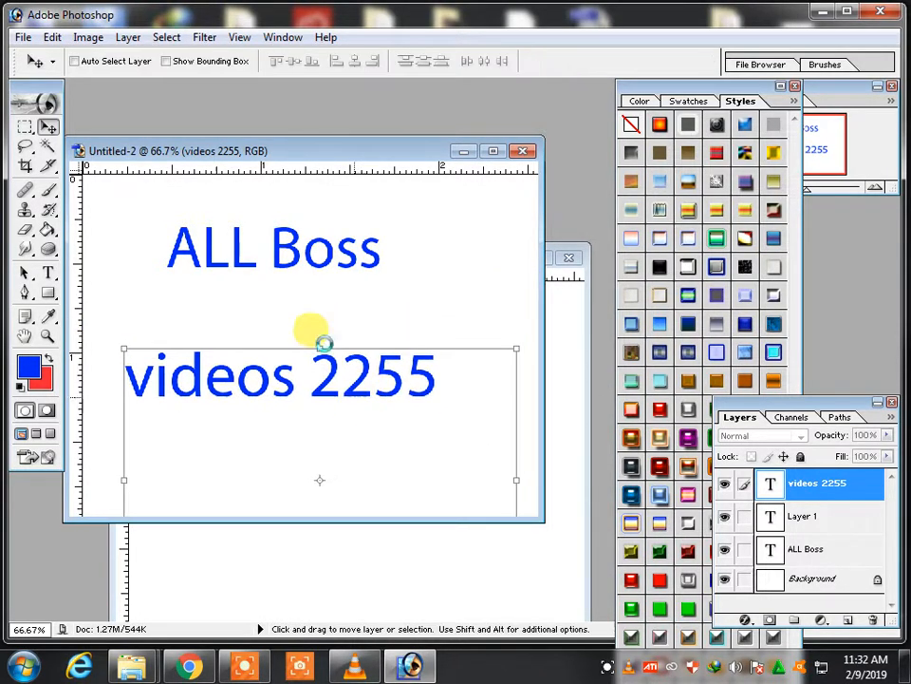
Step: Move "ALL Boss" down close above "videos 2255" and shrink it slightly with Free Transform
right_click(296, 262)
click(311, 275)
drag(293, 254, 299, 302)
key(ctrl+t)
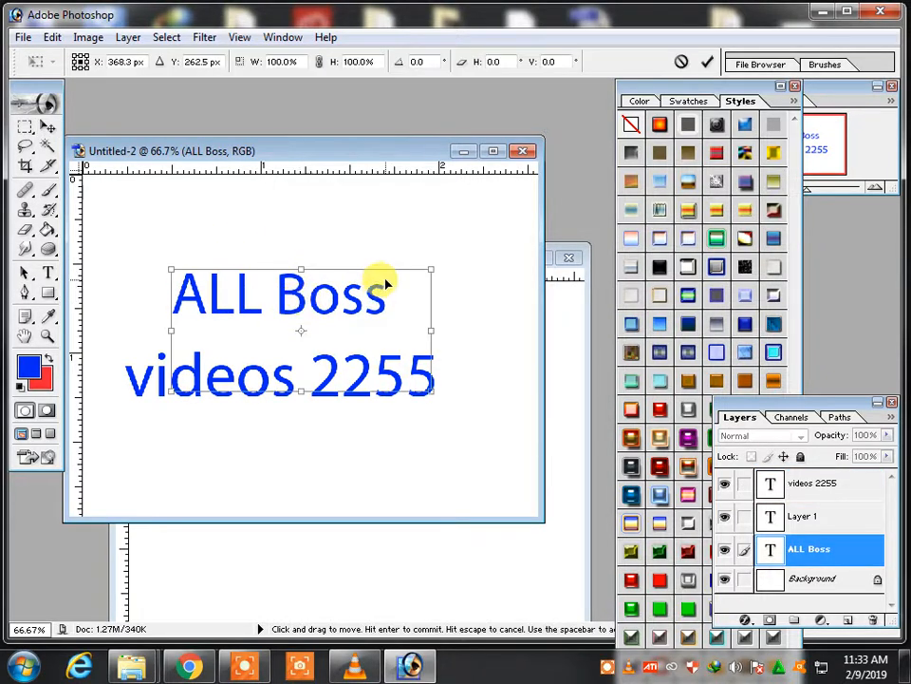
drag(432, 266, 381, 305)
key(Return)
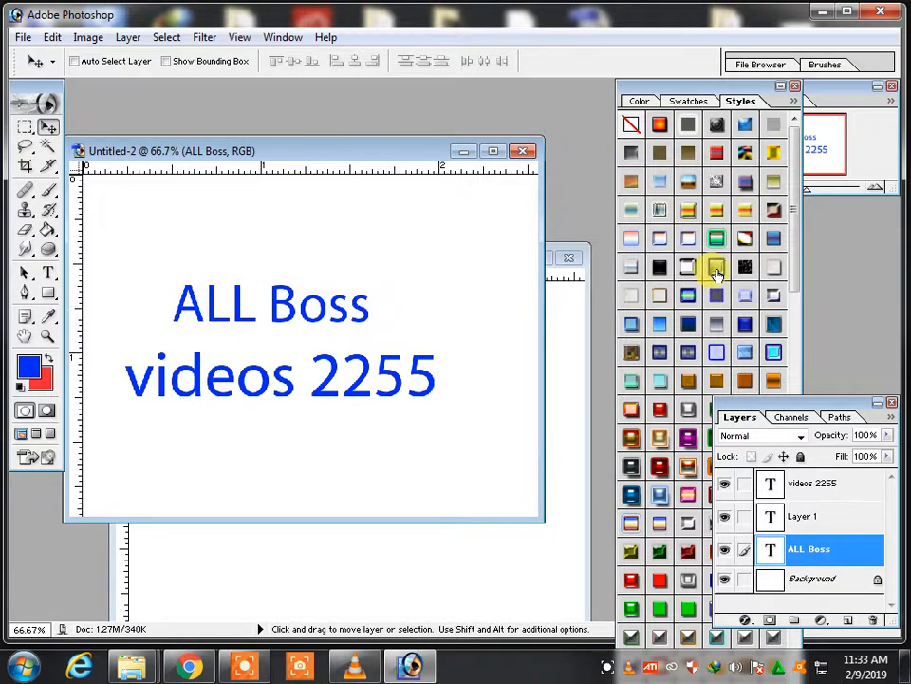
Step: Try preset layer styles on the "ALL Boss" text, ending with the black-and-magenta neon glow style
click(797, 486)
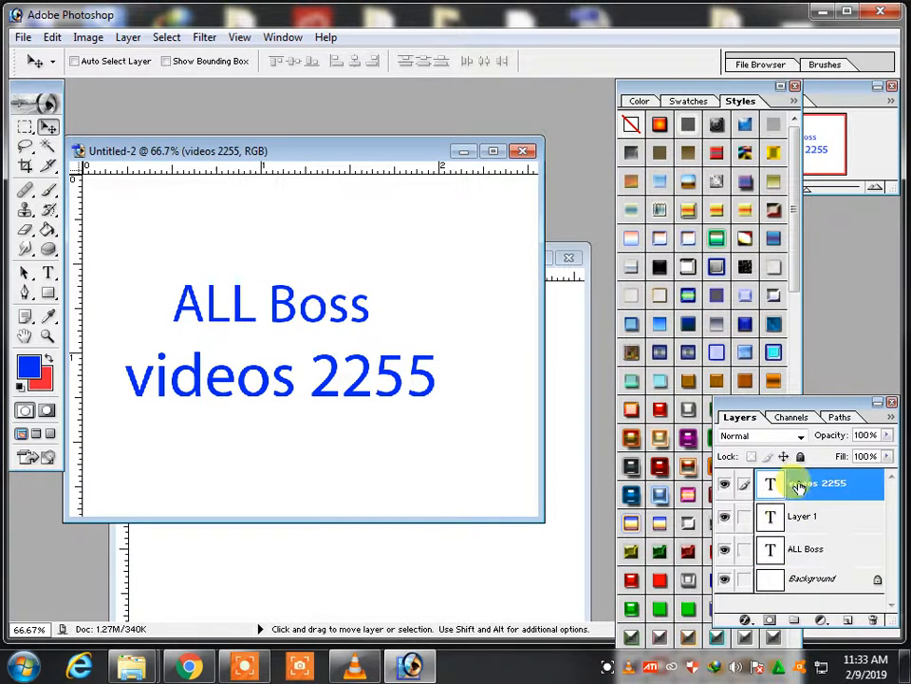
click(725, 552)
click(725, 552)
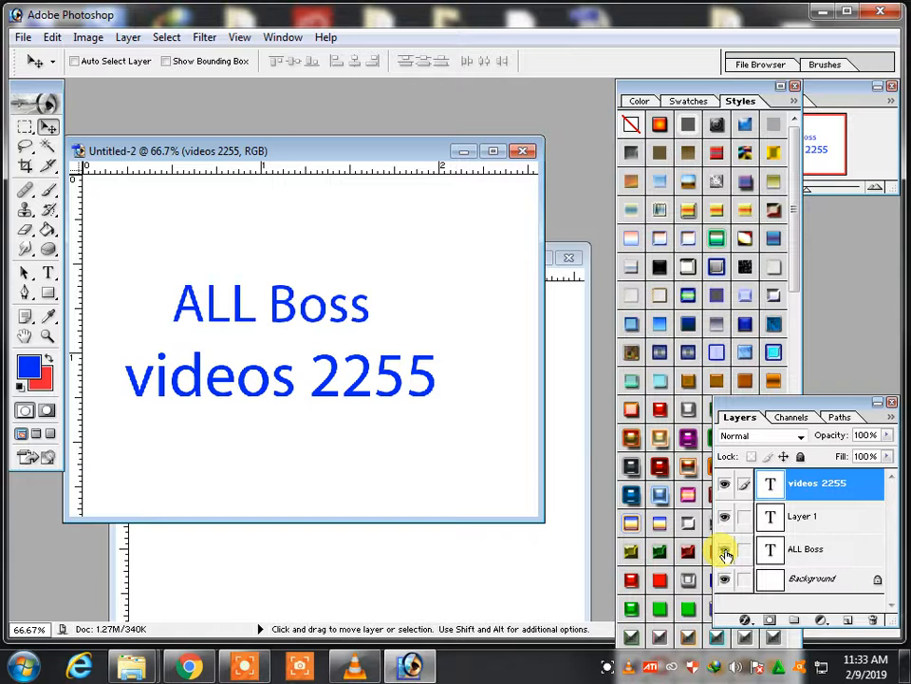
click(795, 549)
click(718, 352)
click(698, 388)
click(688, 437)
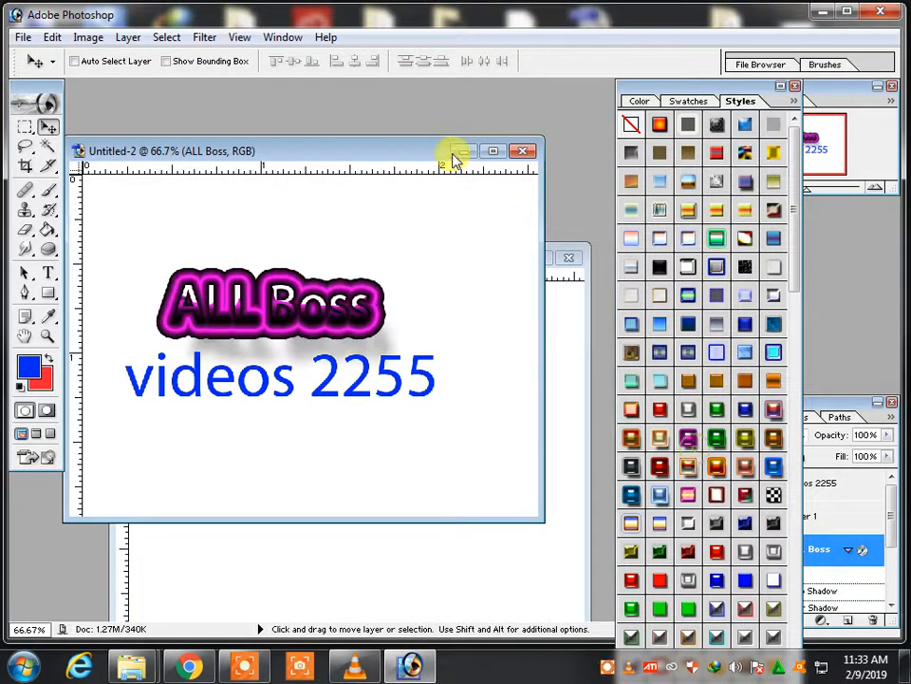
Step: Move the Styles palette farther away from the document and append the Water styles to it
click(637, 99)
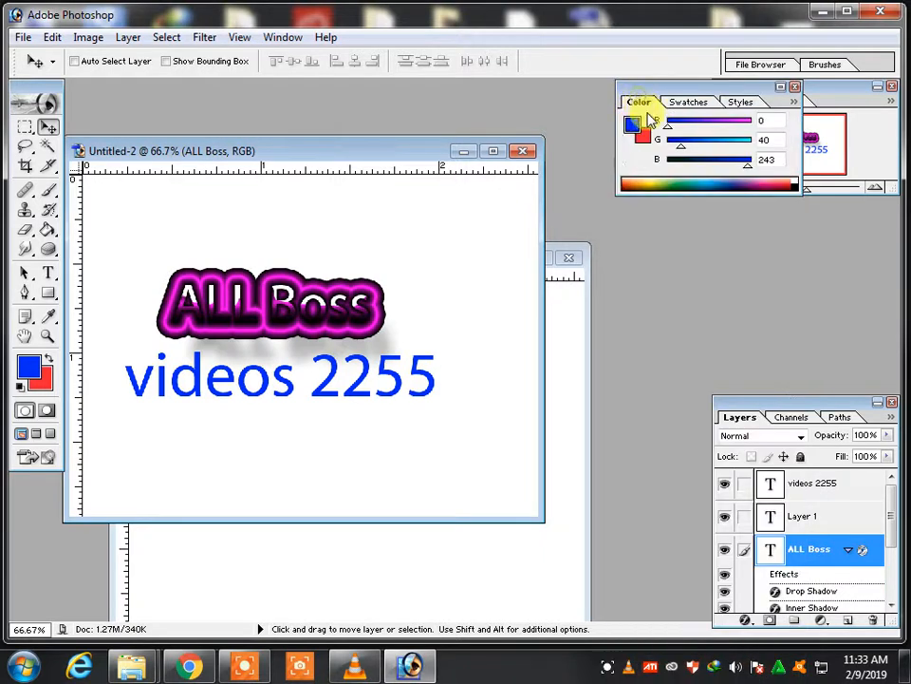
drag(711, 88, 781, 207)
click(812, 220)
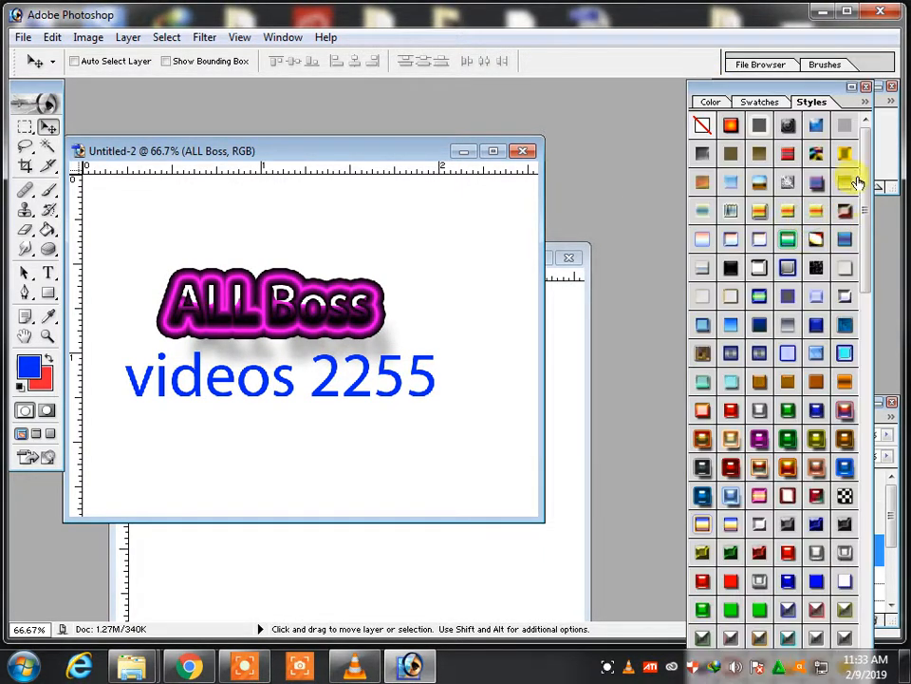
click(865, 101)
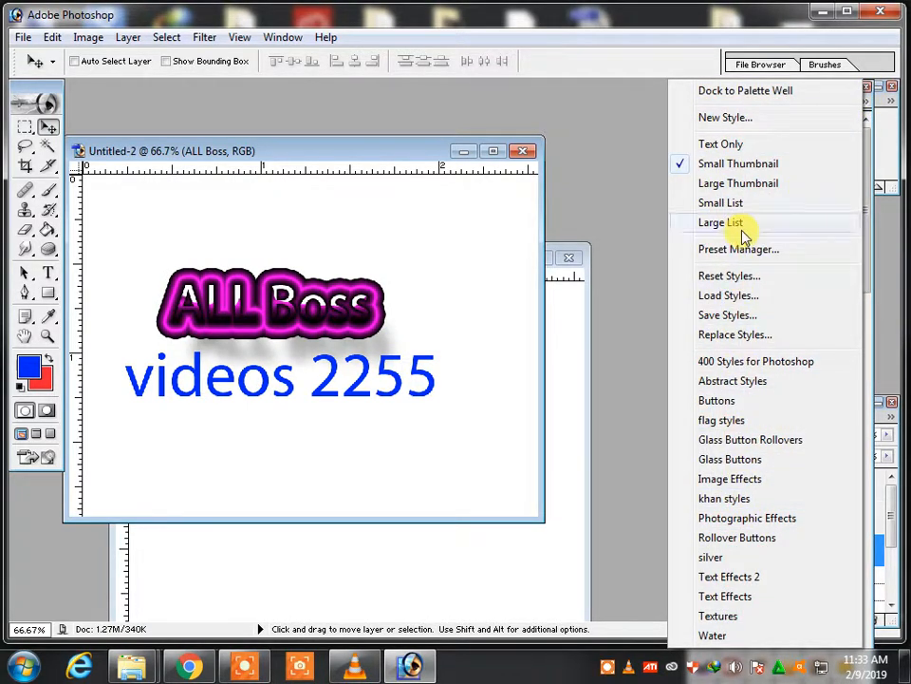
click(729, 634)
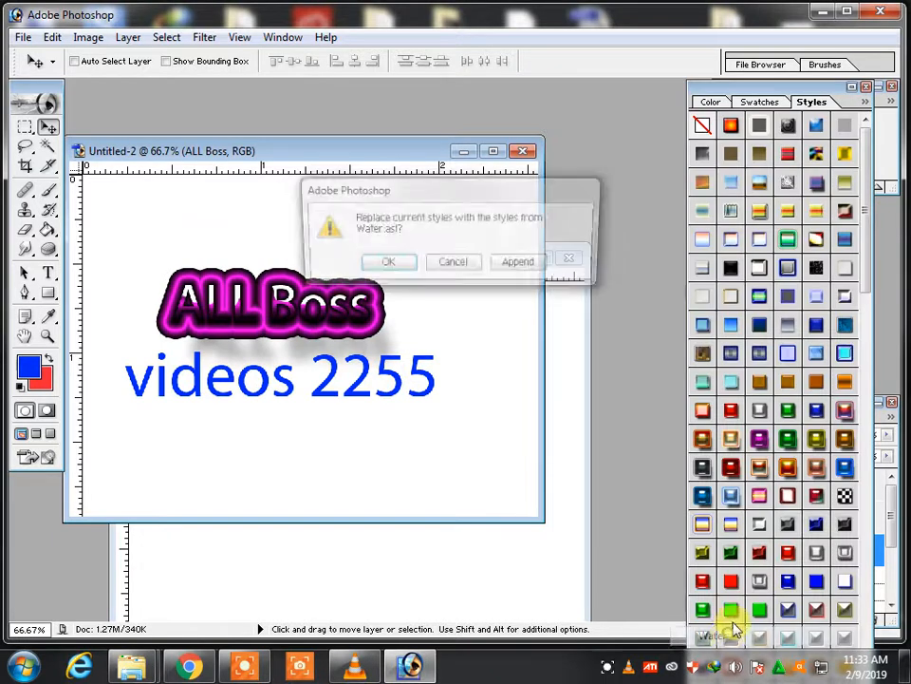
click(523, 263)
Step: Try a cyan style with a black outline on "ALL Boss" and fiery and brown-outlined styles on "videos 2255"
drag(877, 269, 869, 407)
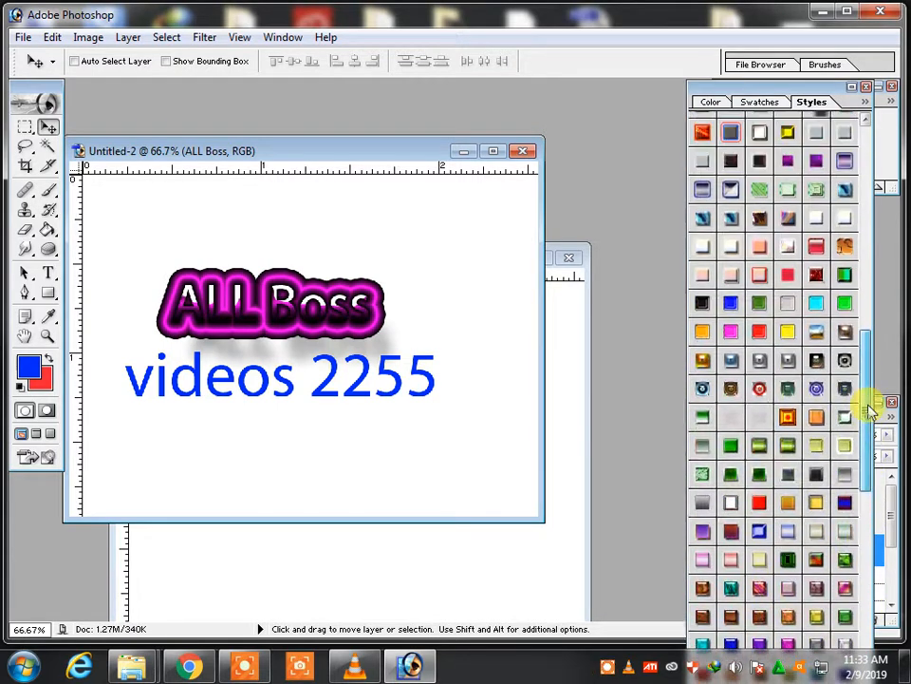
click(789, 331)
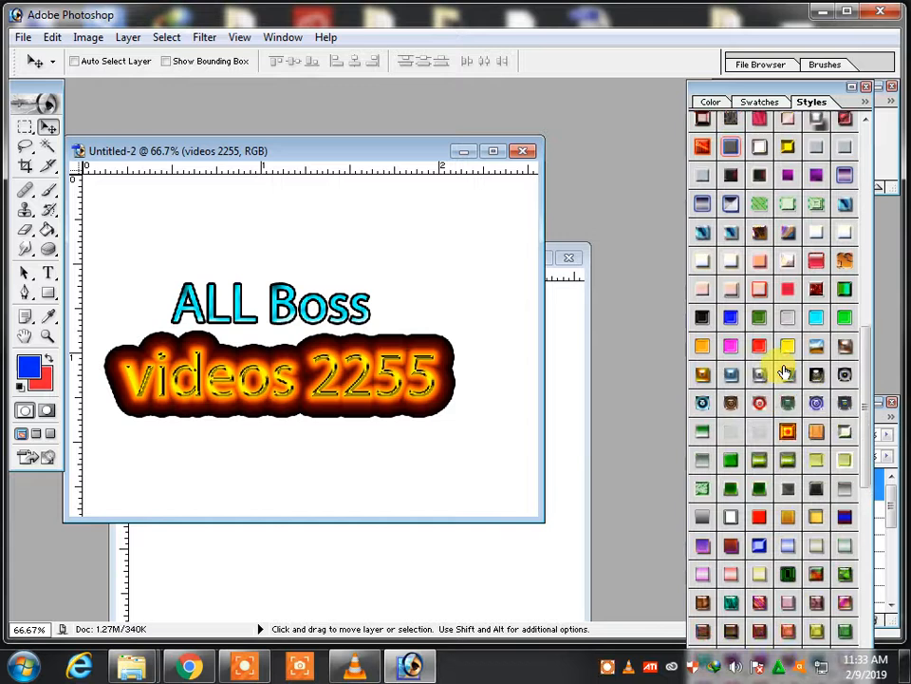
scroll(769, 323, up, 3)
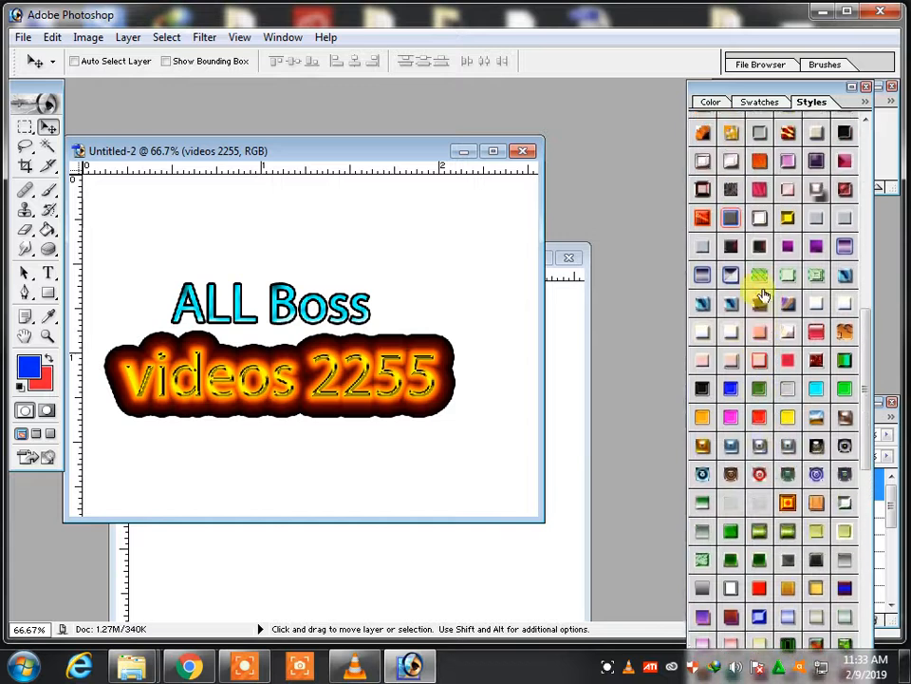
click(737, 201)
scroll(750, 190, up, 4)
click(738, 210)
click(757, 187)
click(774, 180)
scroll(760, 266, up, 6)
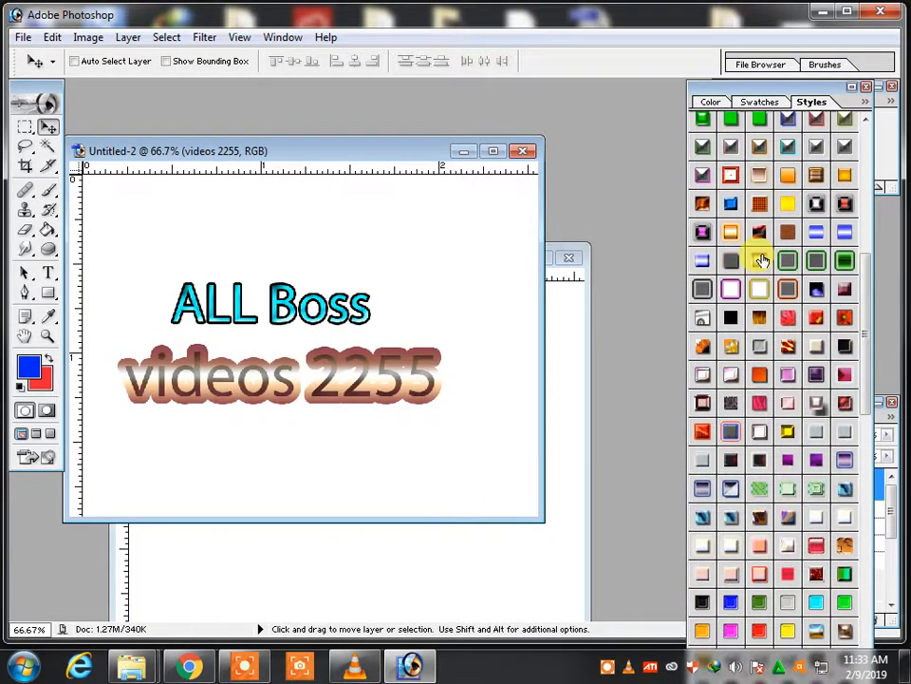
Step: Try orange, magenta neon and golden bevelled preset styles on the "videos 2255" text
click(789, 273)
scroll(779, 238, up, 6)
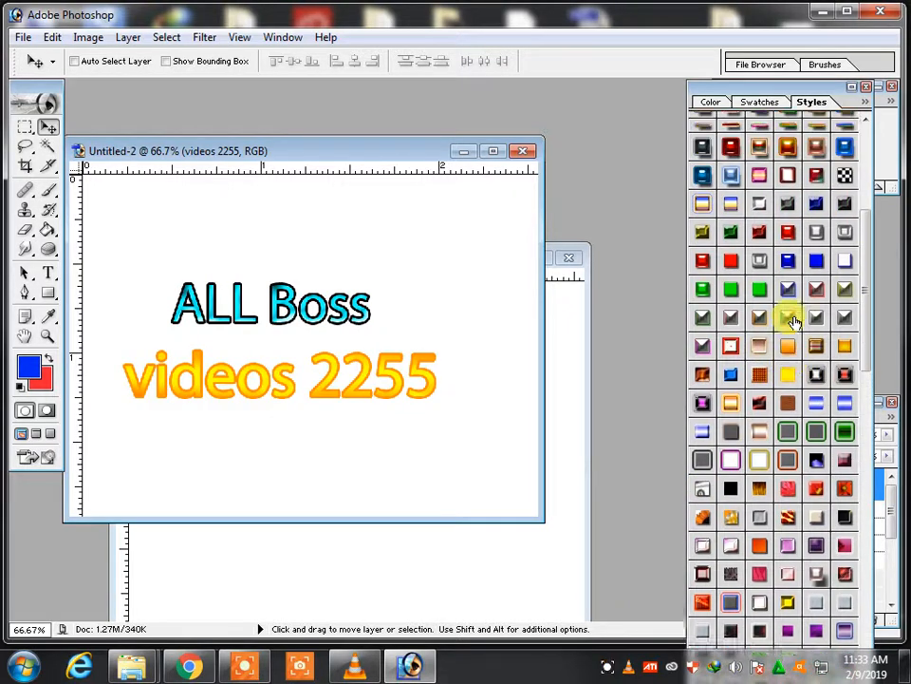
click(780, 230)
click(783, 201)
scroll(760, 285, up, 2)
click(756, 259)
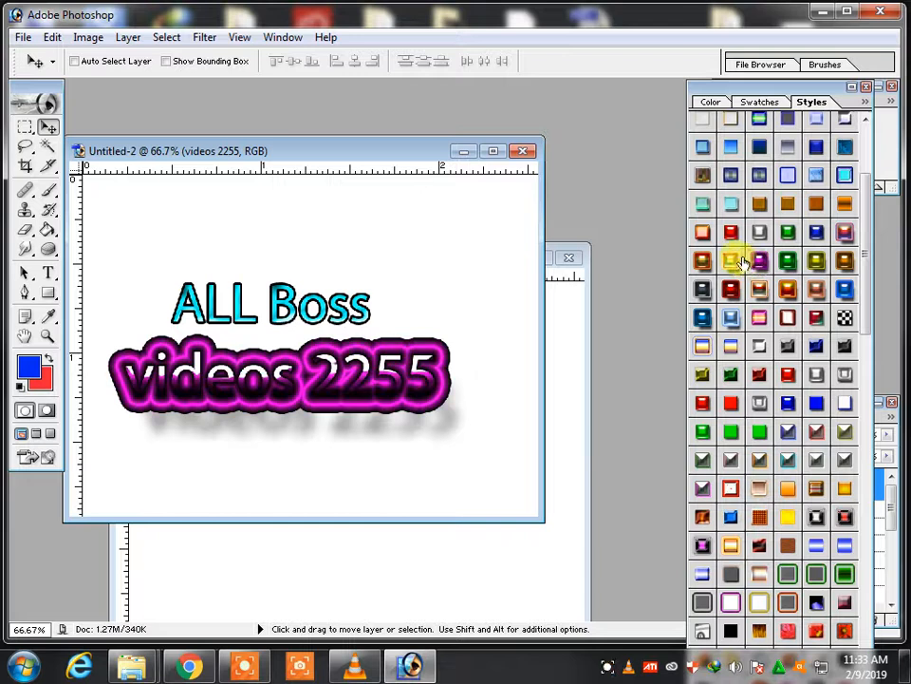
click(752, 210)
scroll(757, 275, up, 4)
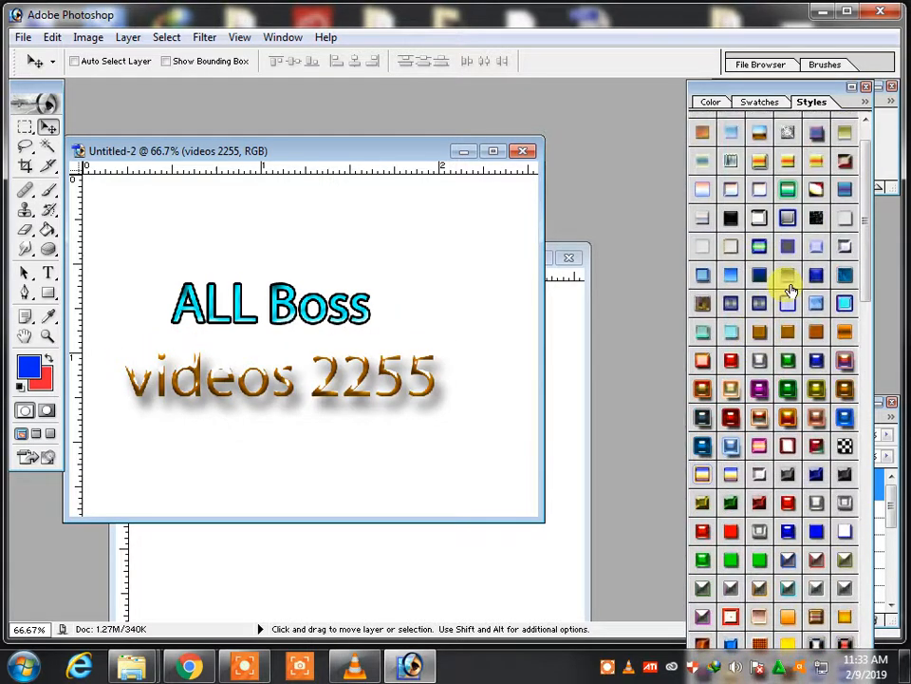
Step: Apply the glossy red-and-blue gradient style with a blue outline to "videos 2255"
click(786, 304)
scroll(769, 318, up, 2)
scroll(765, 325, up, 1)
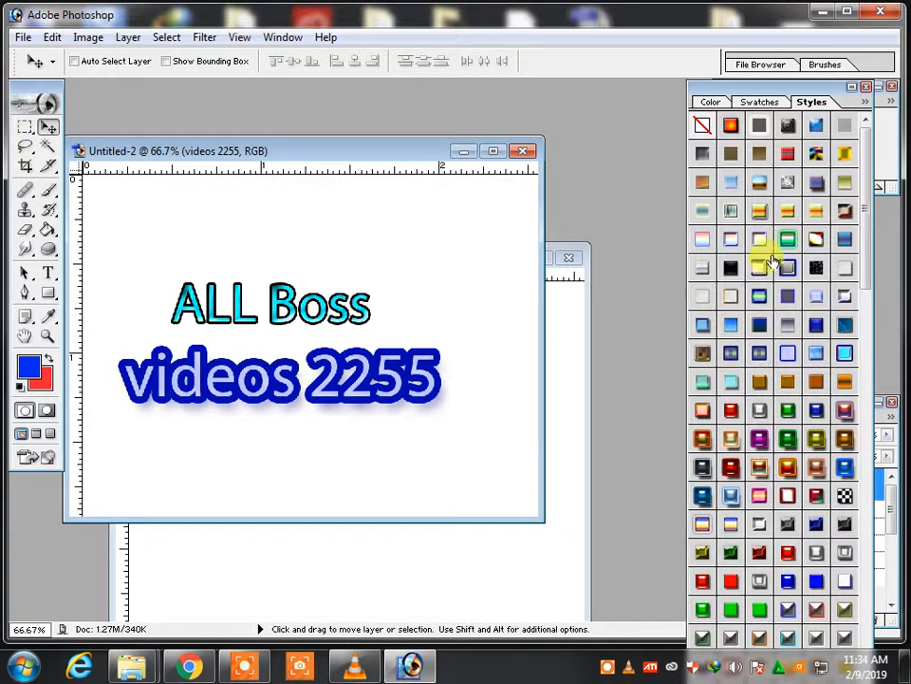
click(738, 245)
click(785, 248)
click(732, 244)
Step: Select the "ALL Boss" layer and move it slightly closer to "videos 2255"
right_click(344, 326)
click(353, 334)
drag(347, 314, 352, 330)
Step: Try many preset styles on "ALL Boss", ending with orange letters and an orange shadow, and nudge the text slightly up
click(787, 247)
click(748, 234)
click(736, 211)
click(703, 239)
click(774, 184)
click(797, 186)
click(813, 240)
click(803, 295)
click(781, 314)
click(763, 353)
click(802, 379)
click(844, 409)
click(784, 465)
click(816, 466)
scroll(864, 455, down, 1)
click(849, 428)
click(824, 451)
click(791, 479)
click(787, 511)
scroll(787, 484, down, 1)
scroll(787, 479, down, 1)
click(786, 480)
click(733, 511)
drag(339, 329, 334, 323)
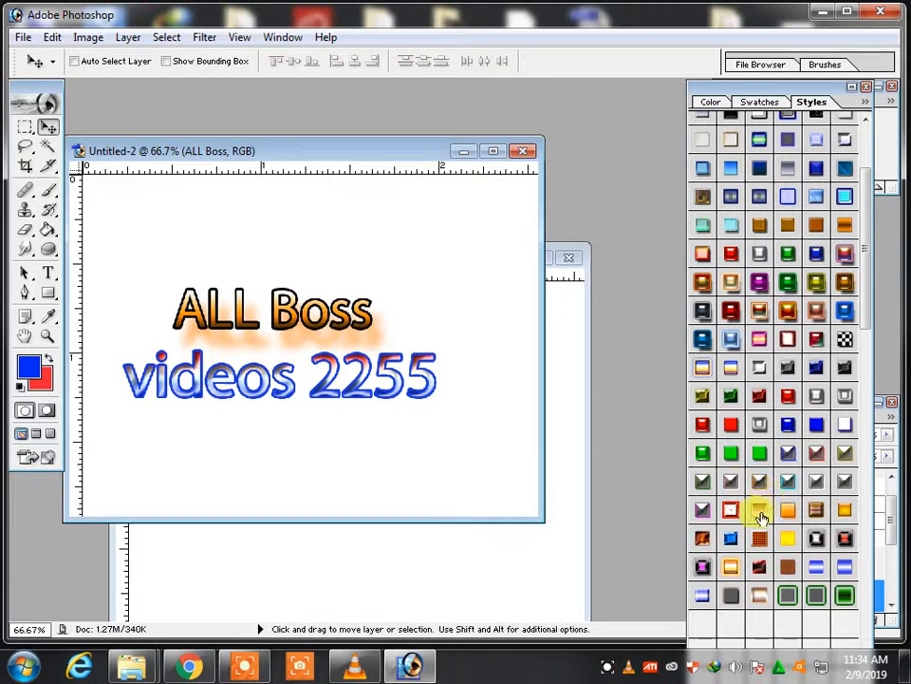
Step: Try more preset styles on "ALL Boss", including a soft brown shadow and black letters with an orange glow
click(760, 539)
click(818, 538)
click(788, 538)
scroll(787, 506, down, 1)
click(787, 504)
click(764, 529)
click(740, 532)
scroll(771, 489, down, 1)
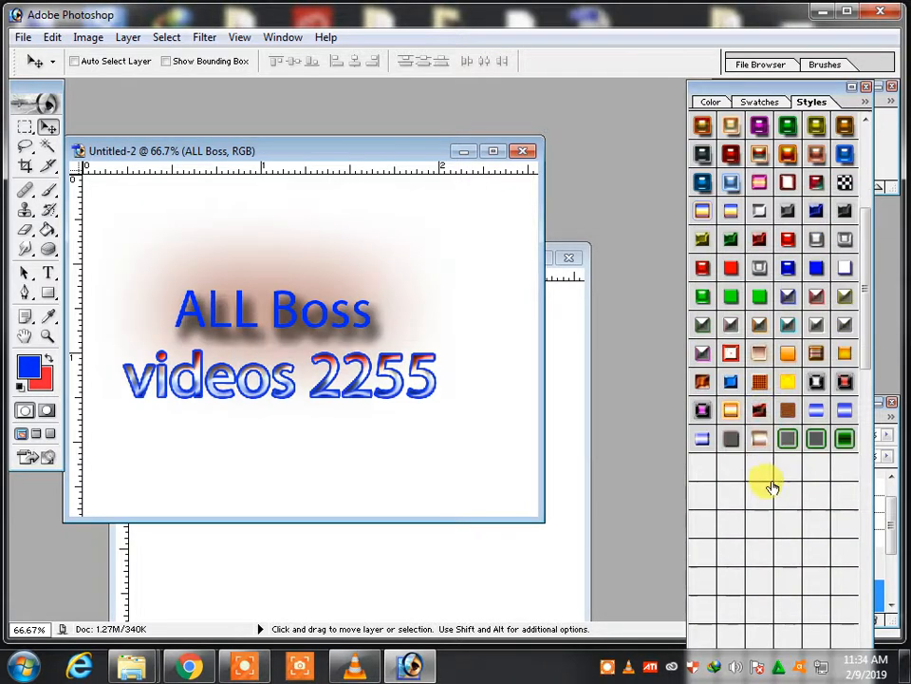
click(760, 438)
click(786, 438)
click(818, 437)
click(821, 415)
click(822, 347)
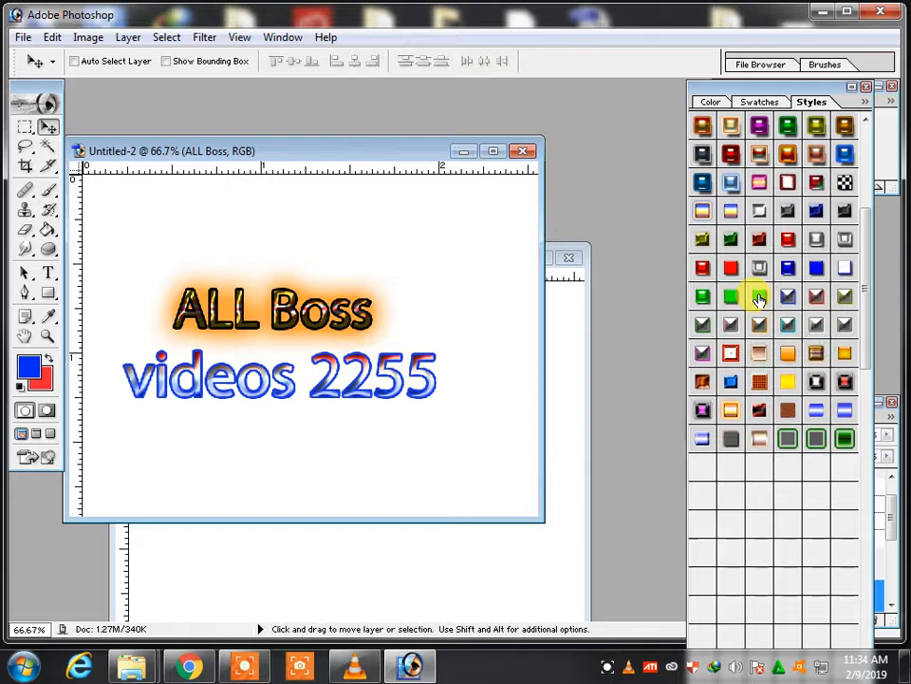
Step: Try black-and-white bevelled, green, orange-shadowed, brown textured and orange-glow styles on "ALL Boss"
click(730, 295)
click(755, 272)
click(766, 278)
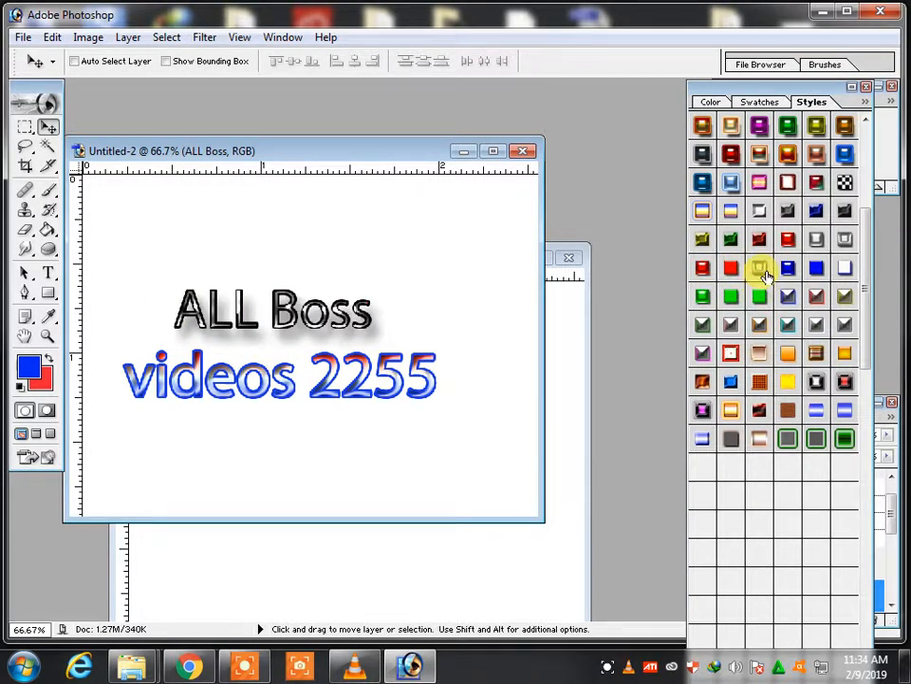
click(745, 296)
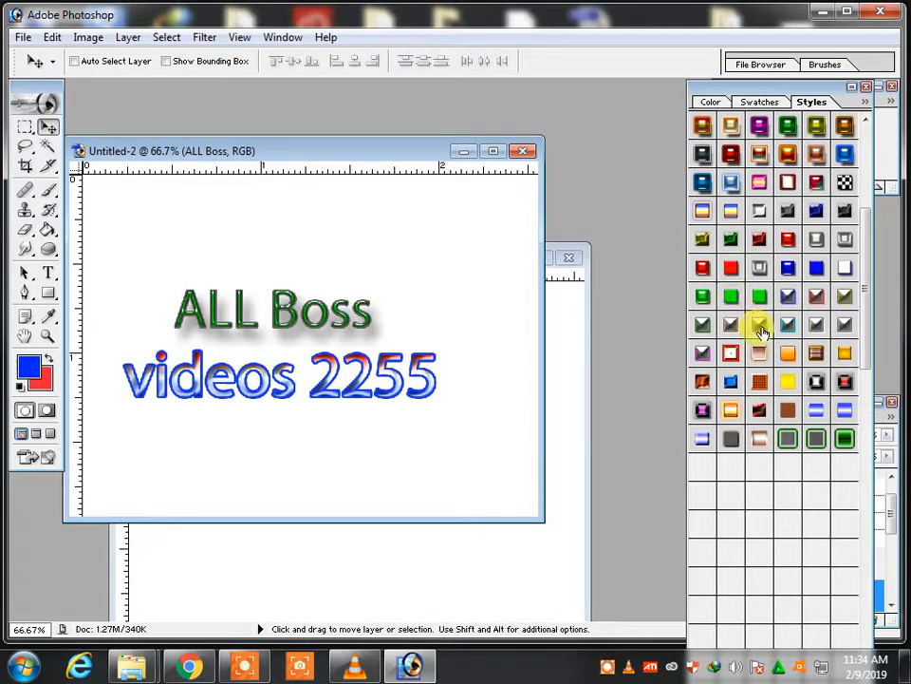
click(777, 355)
click(786, 361)
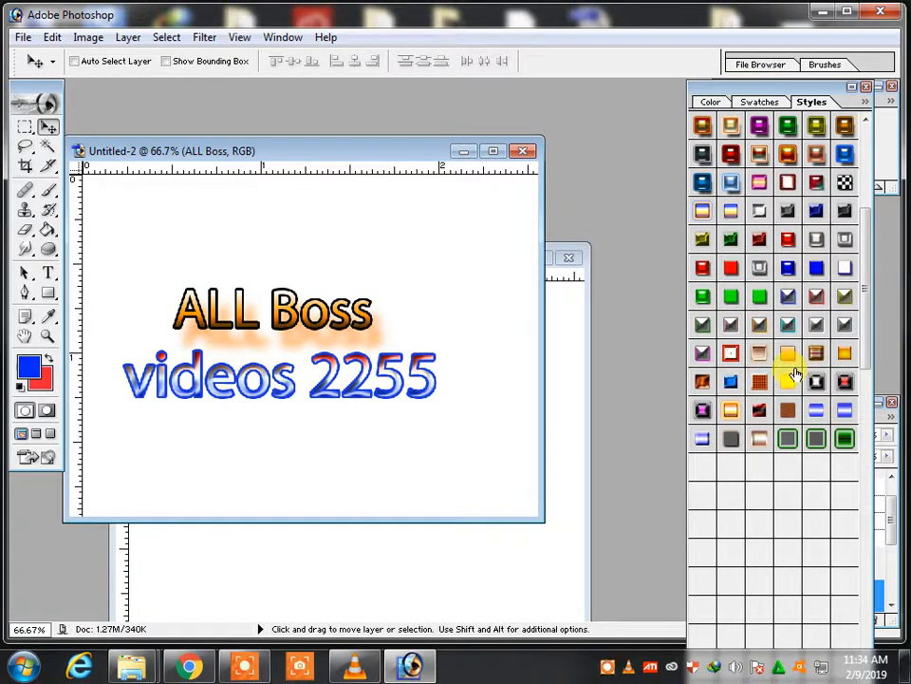
click(794, 382)
click(790, 409)
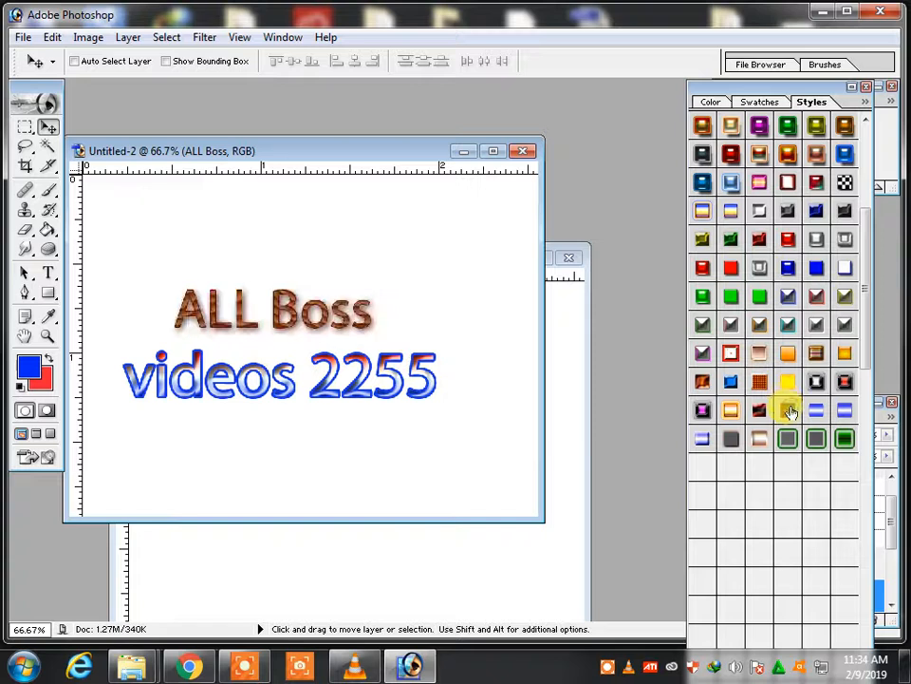
click(816, 380)
click(819, 328)
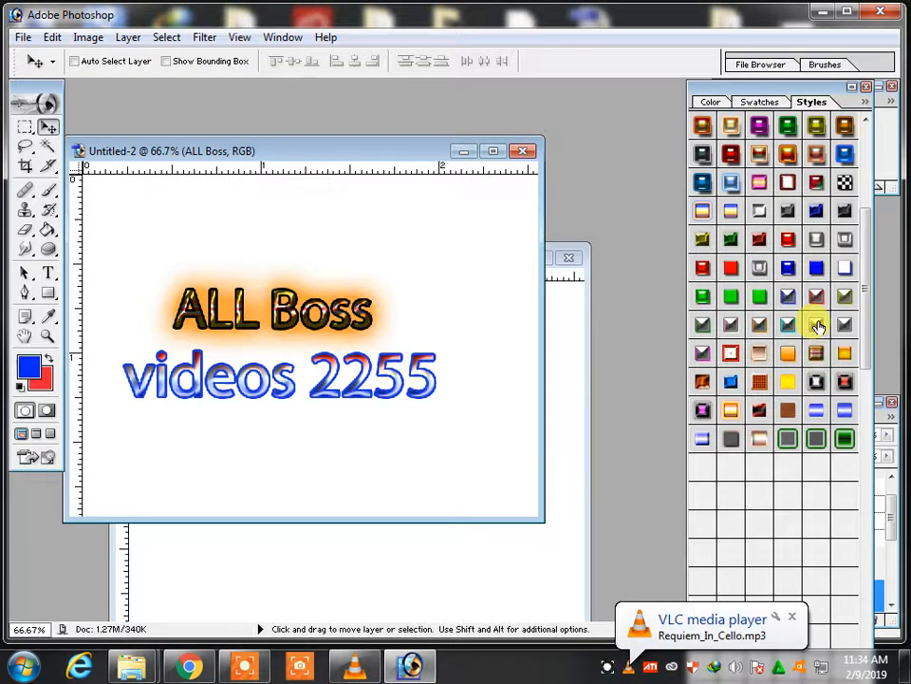
Step: Try the dark green style with a grey outline, the fiery glow style and other bordered styles on "ALL Boss"
click(789, 297)
click(761, 269)
click(729, 240)
scroll(773, 306, up, 1)
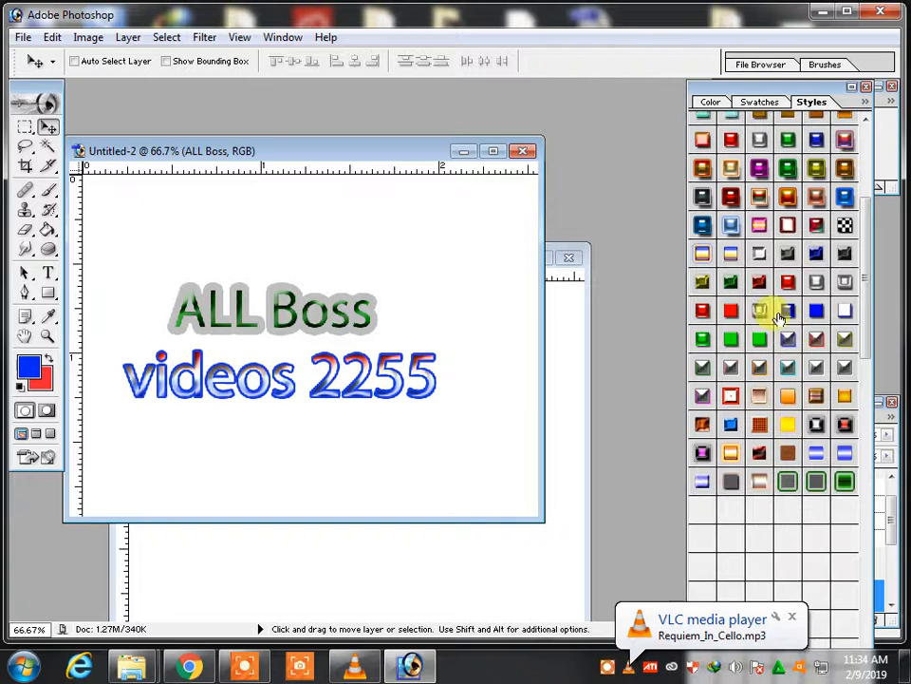
click(759, 224)
scroll(760, 228, up, 1)
click(759, 226)
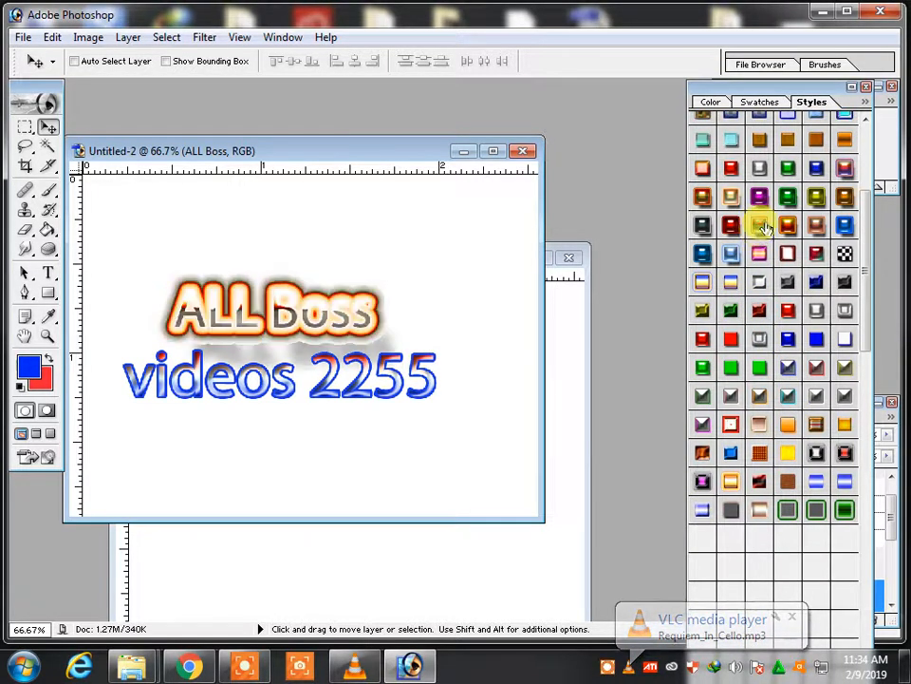
click(788, 198)
click(788, 225)
click(790, 254)
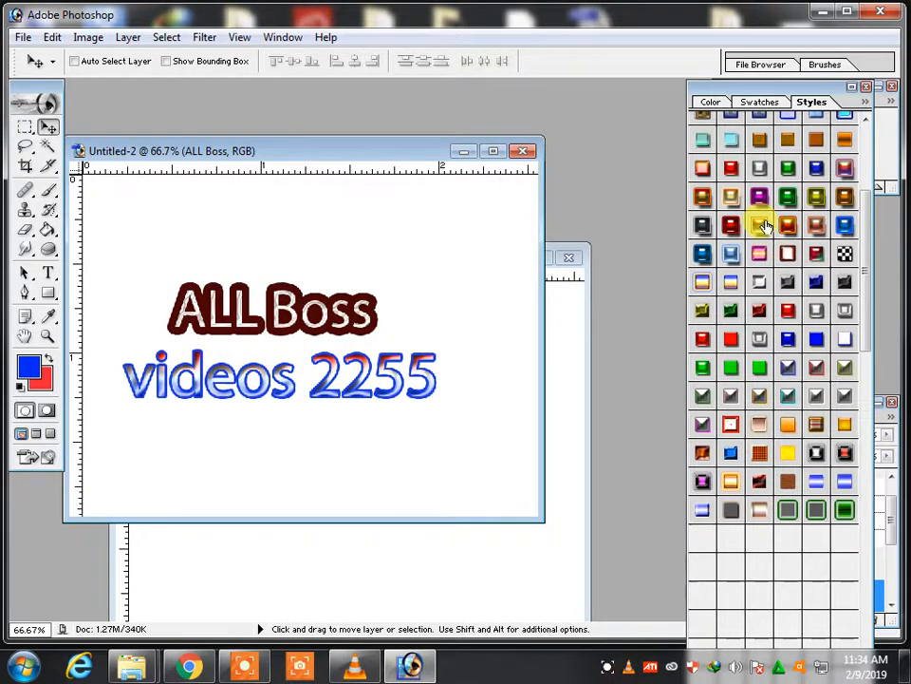
Step: Apply the red-orange gradient style with black outline and grey drop shadow to "ALL Boss" and move it slightly nearer "videos 2255"
click(761, 222)
click(758, 199)
click(751, 167)
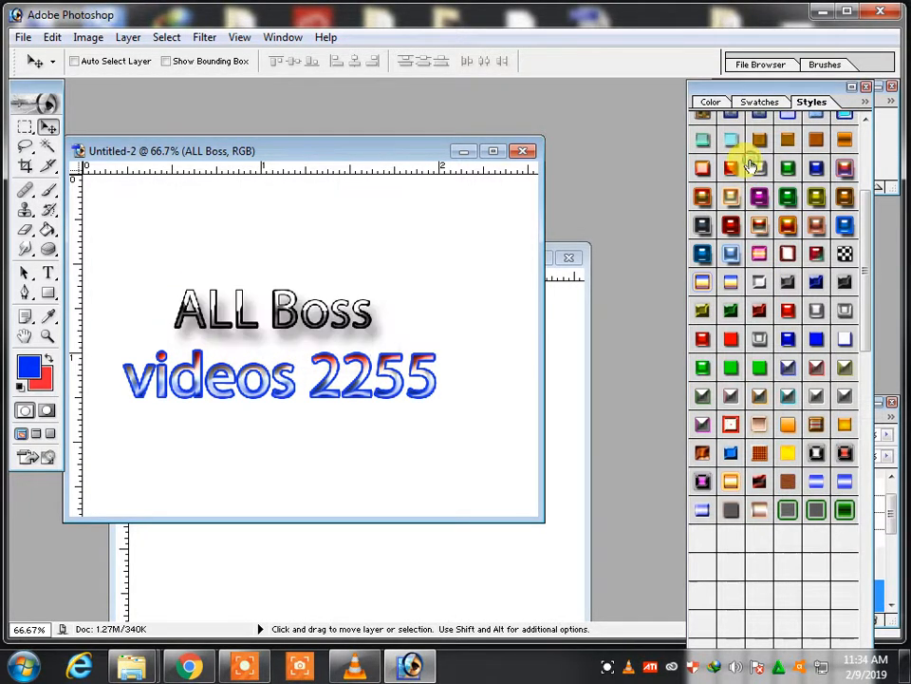
click(703, 169)
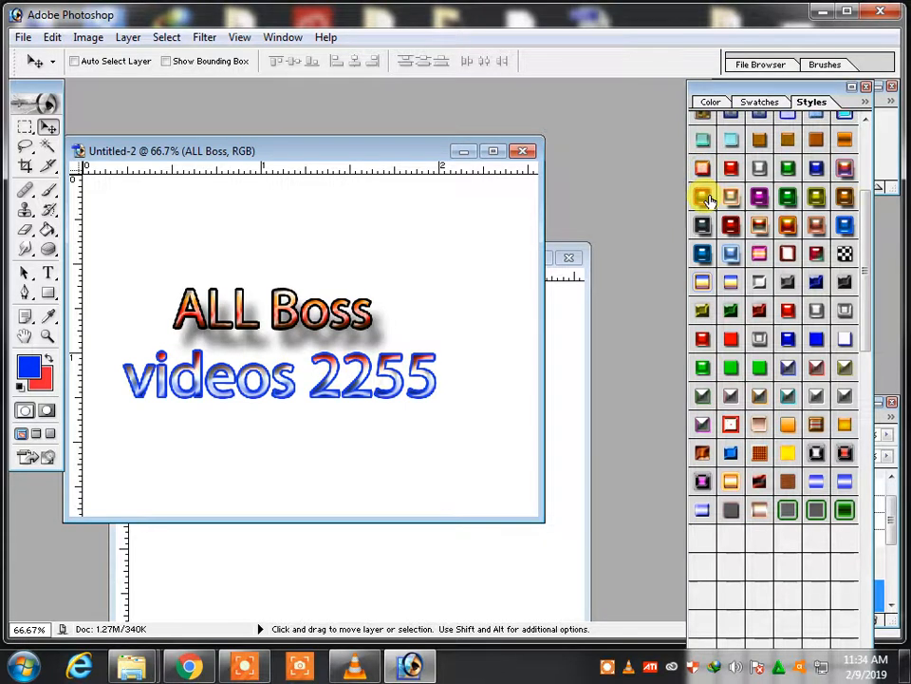
drag(351, 319, 354, 325)
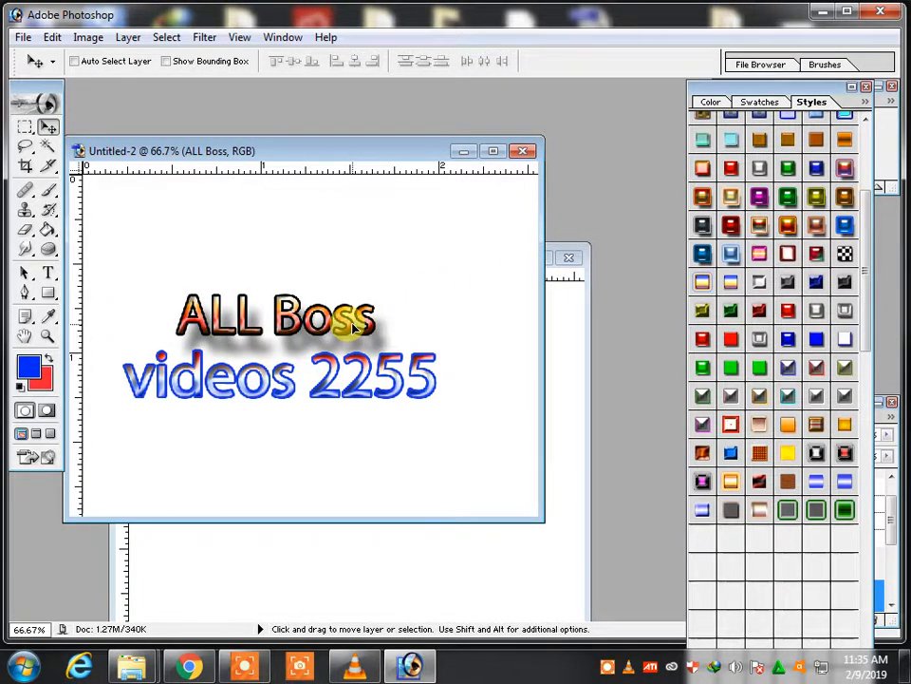
Step: Select the Background layer in Untitled-2, then move the "videos 2255" text lower in Untitled-1
right_click(330, 232)
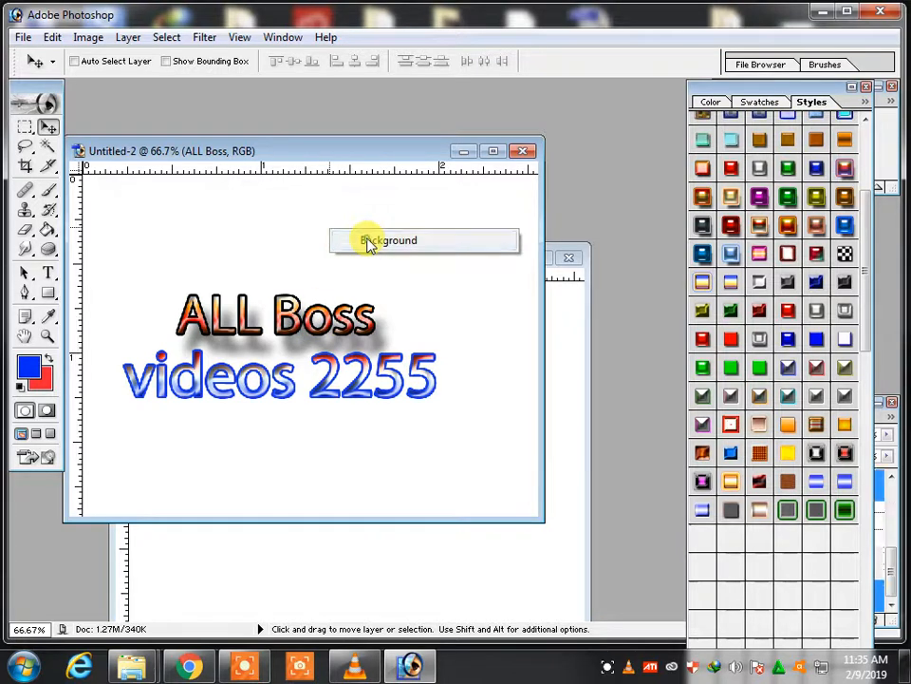
click(370, 243)
click(322, 545)
drag(418, 380, 392, 500)
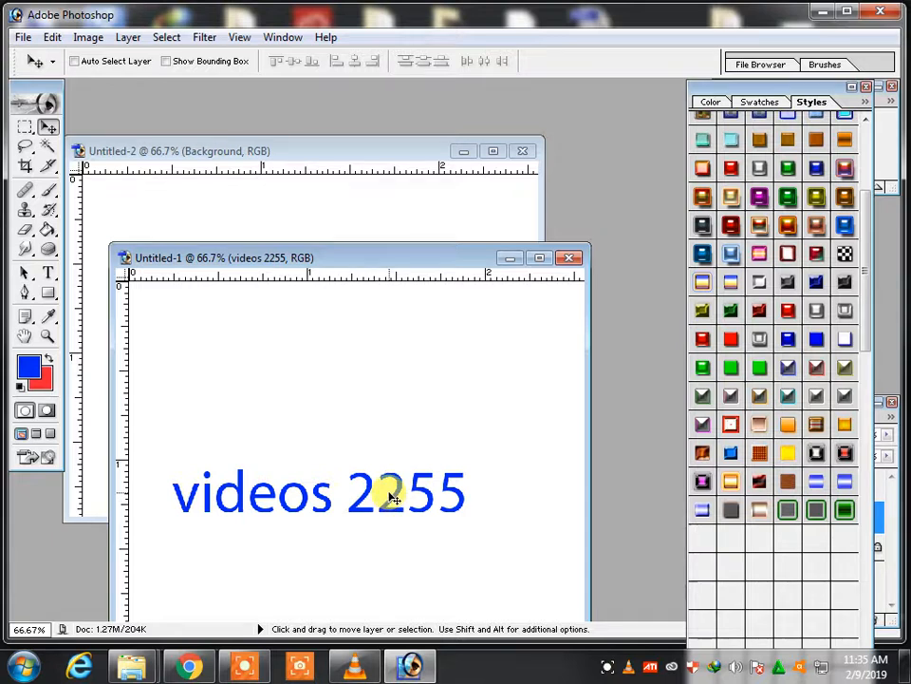
Step: Create a new blank document with the preset settings and return to Untitled-1
key(ctrl+n)
click(579, 228)
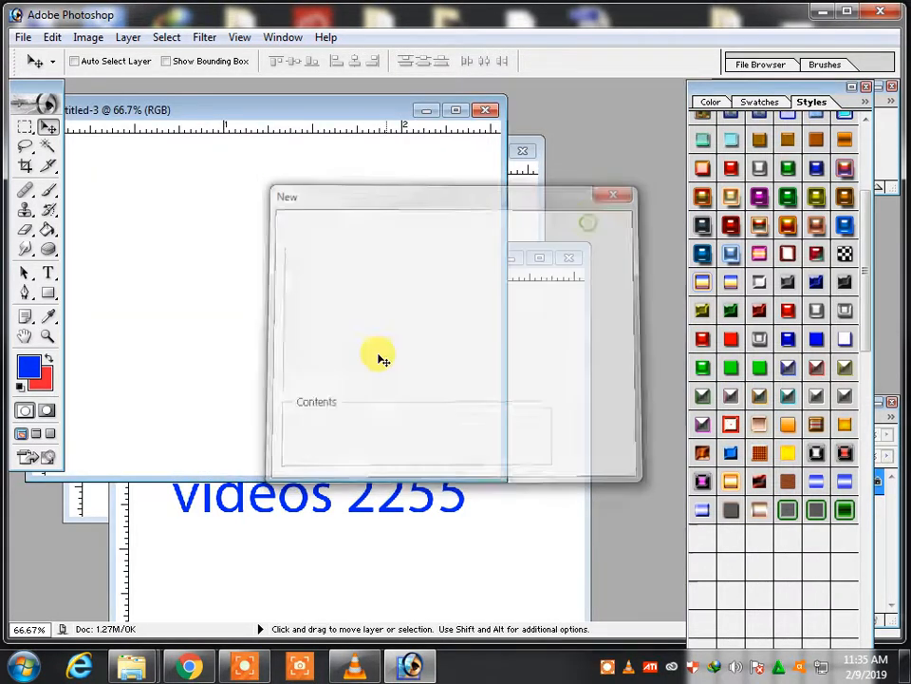
click(372, 506)
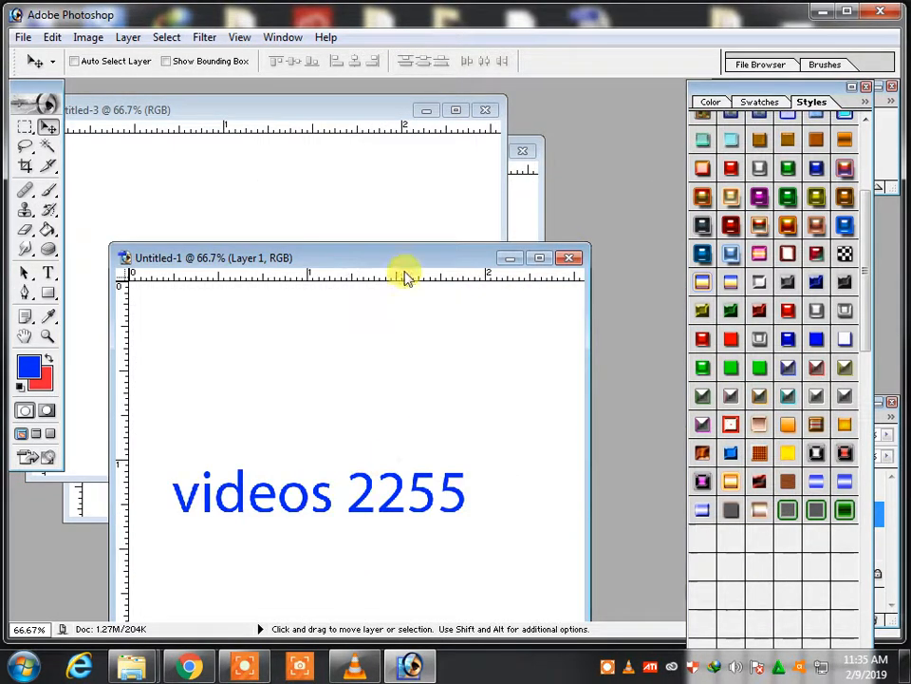
Step: Delete the "videos 2255" text layer beneath Layer 1 in Untitled-1
click(890, 544)
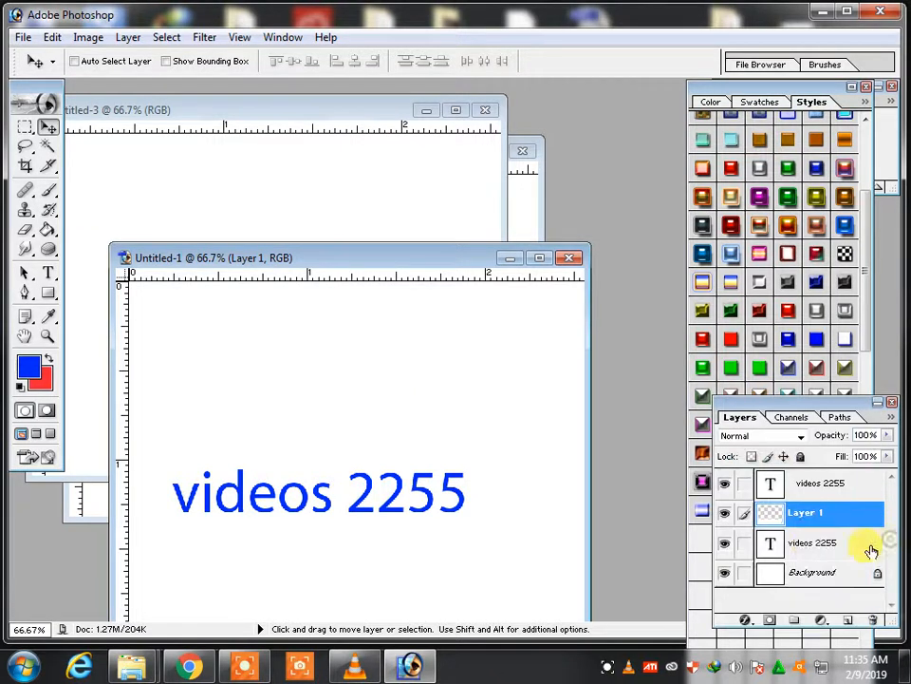
click(870, 548)
click(874, 619)
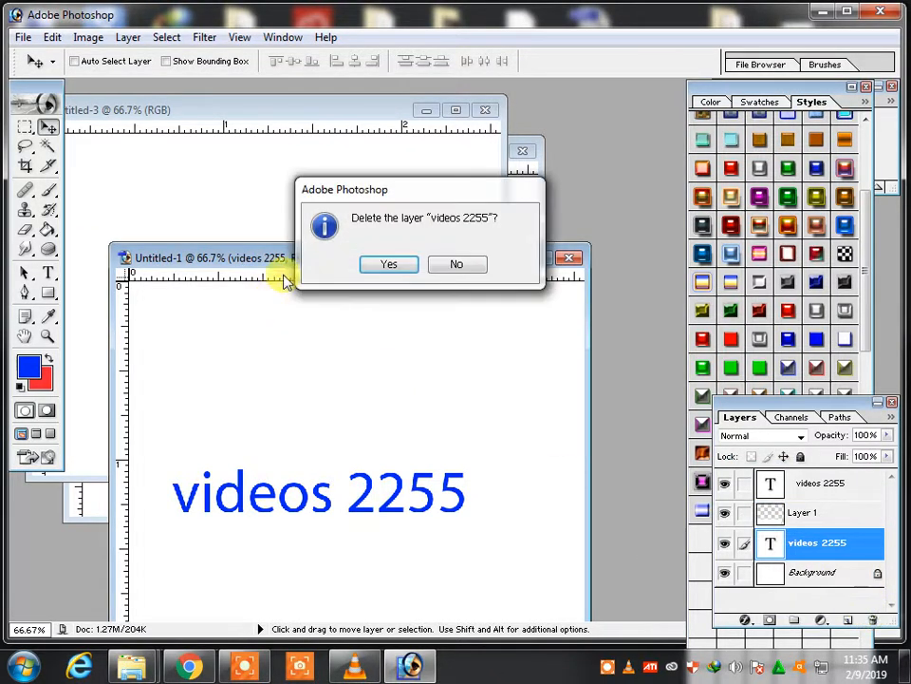
click(377, 268)
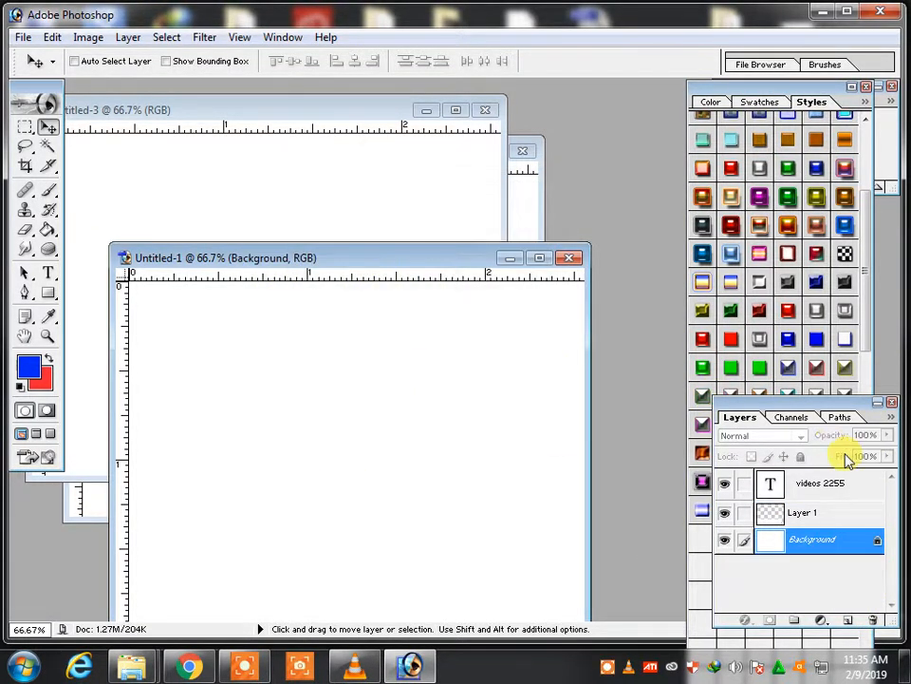
Step: Activate Layer 1 and fill its rectangular selection in the lower part of the canvas with the blue foreground colour
click(778, 511)
right_click(771, 515)
click(750, 522)
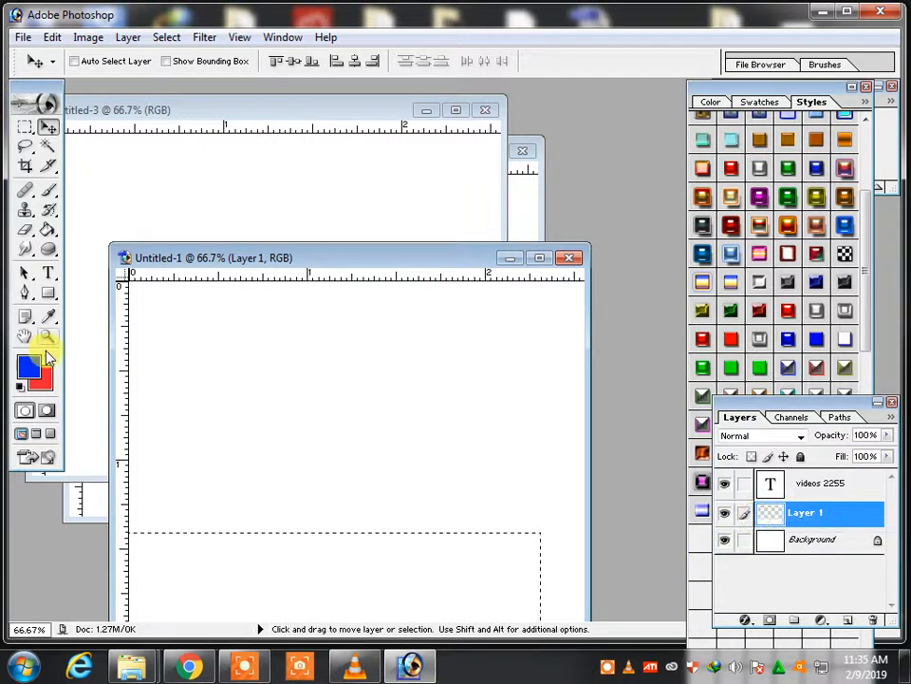
click(48, 231)
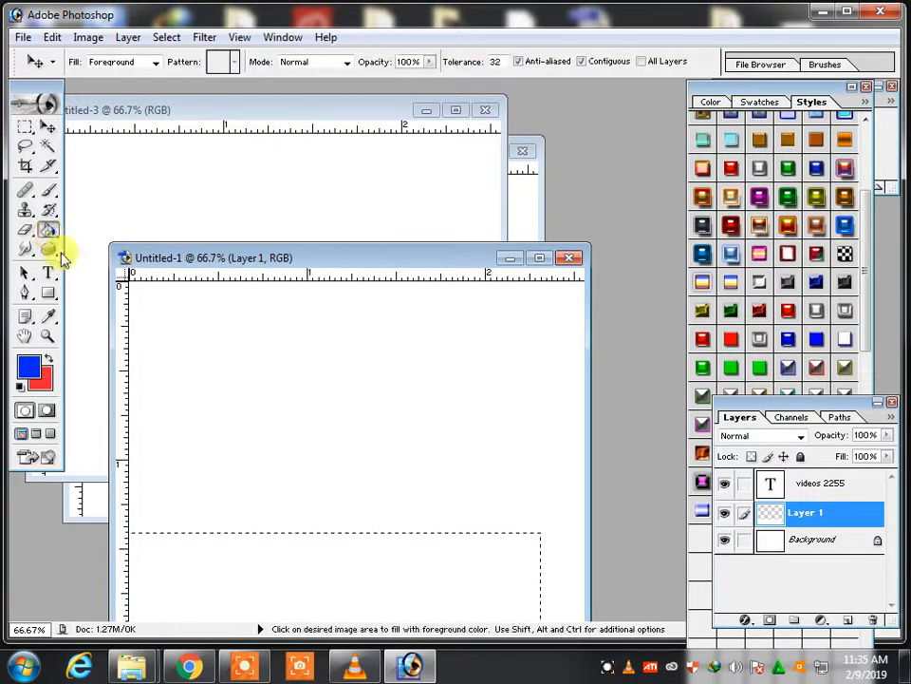
click(259, 551)
Step: Reposition the blue rectangle along the lower edge of the Untitled-1 canvas and remove the selection
click(48, 126)
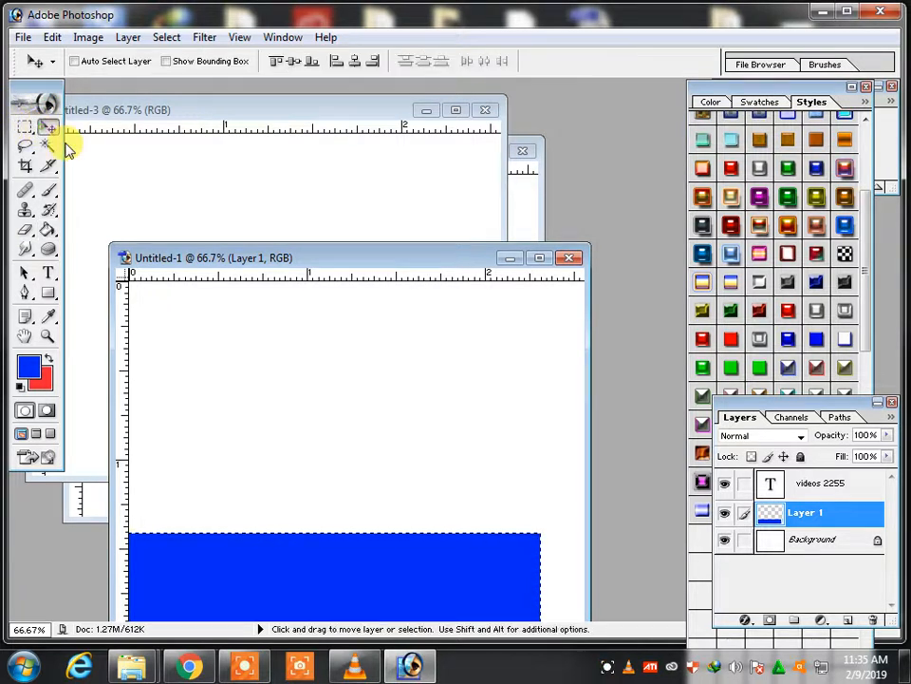
drag(336, 553, 352, 569)
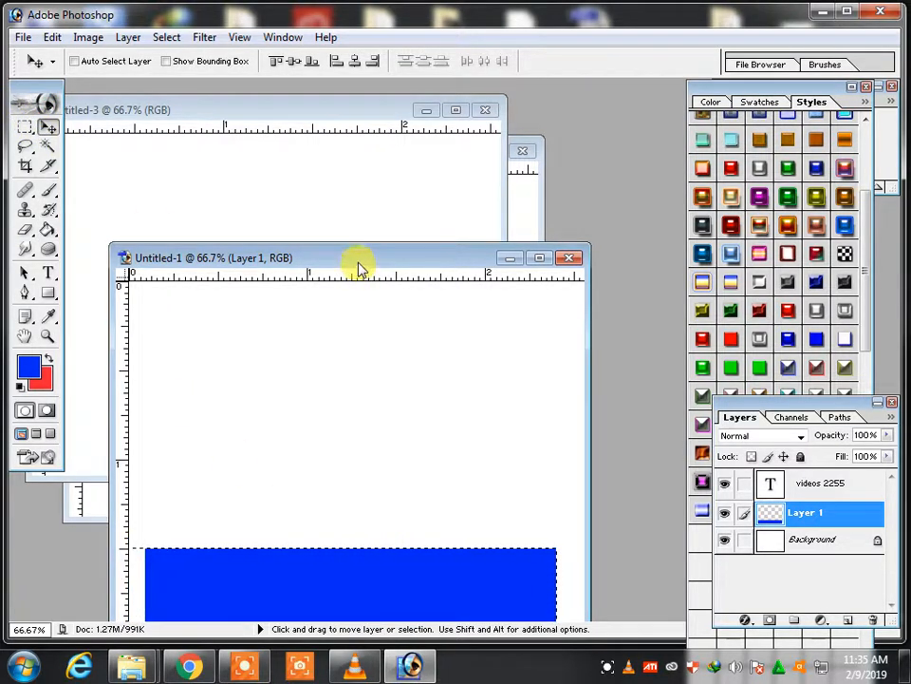
drag(358, 259, 399, 179)
drag(439, 486, 401, 514)
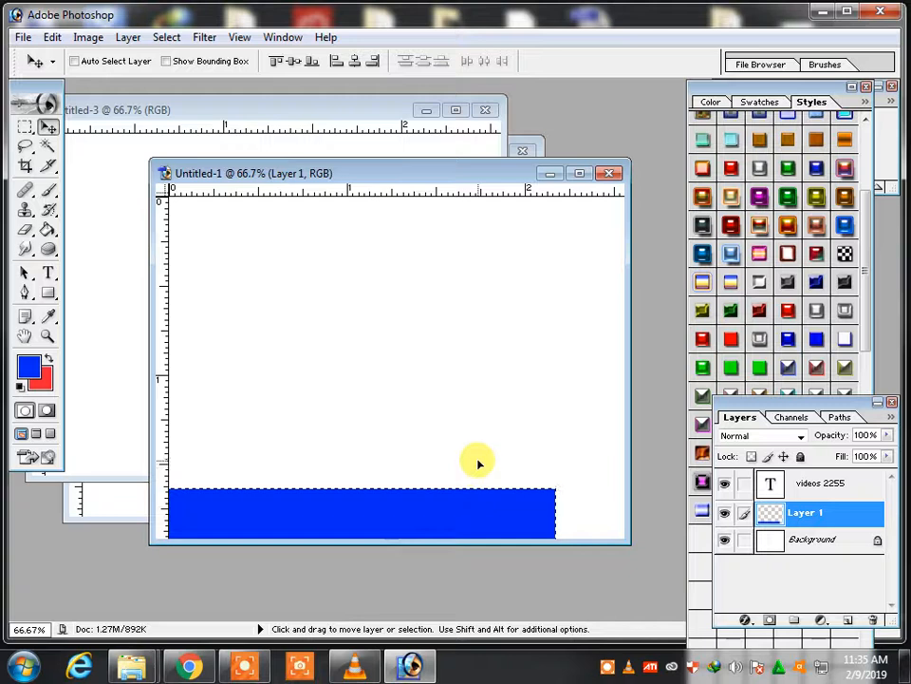
key(ctrl+d)
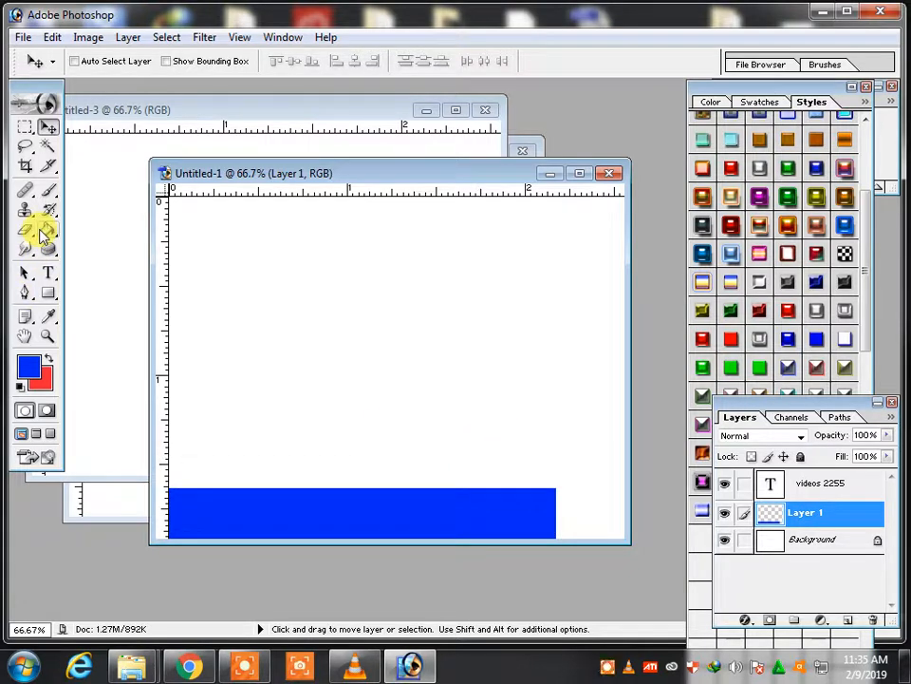
Step: Try a short diagonal rainbow gradient on Layer 1 and undo it
drag(43, 233, 95, 232)
mouse_move(240, 342)
mouse_down()
mouse_move(281, 300)
mouse_move(296, 296)
mouse_up()
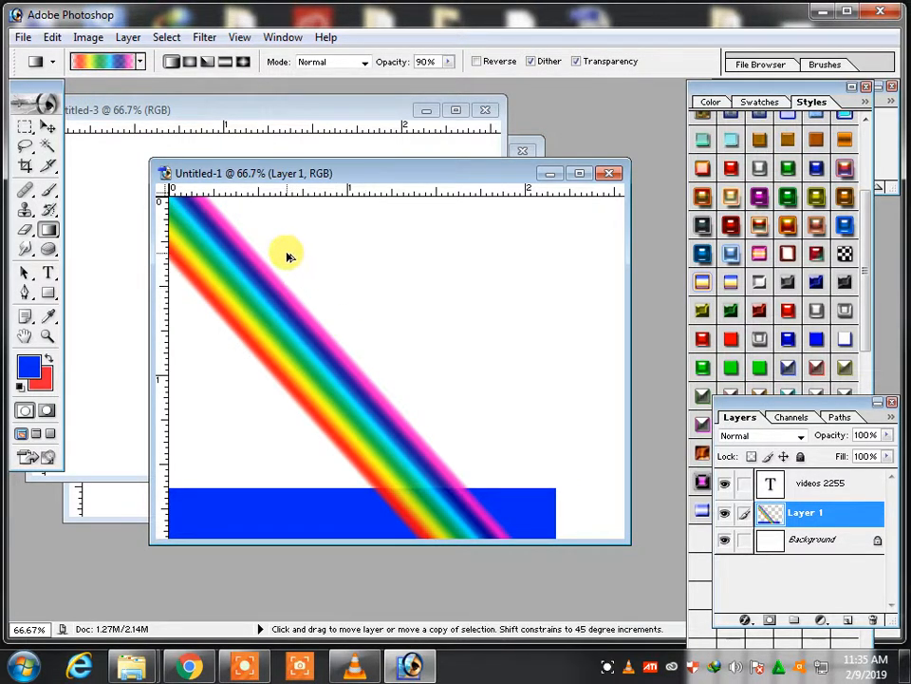
key(ctrl+z)
Step: Choose the black, orange, red and translucent blue gradient preset with the radial type, and try it once on Layer 1
click(140, 64)
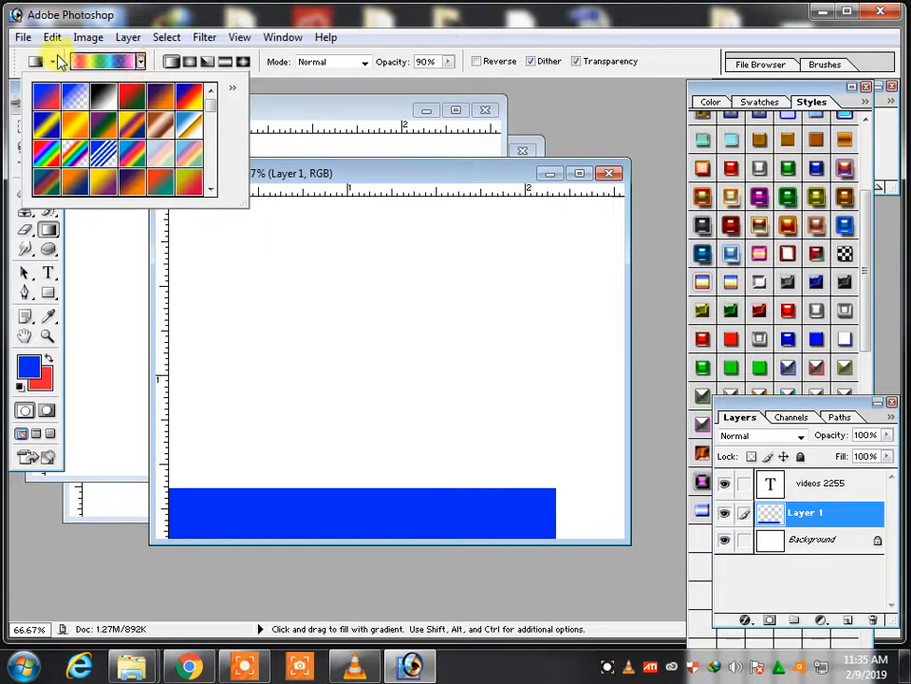
drag(216, 114, 210, 167)
click(188, 140)
click(38, 64)
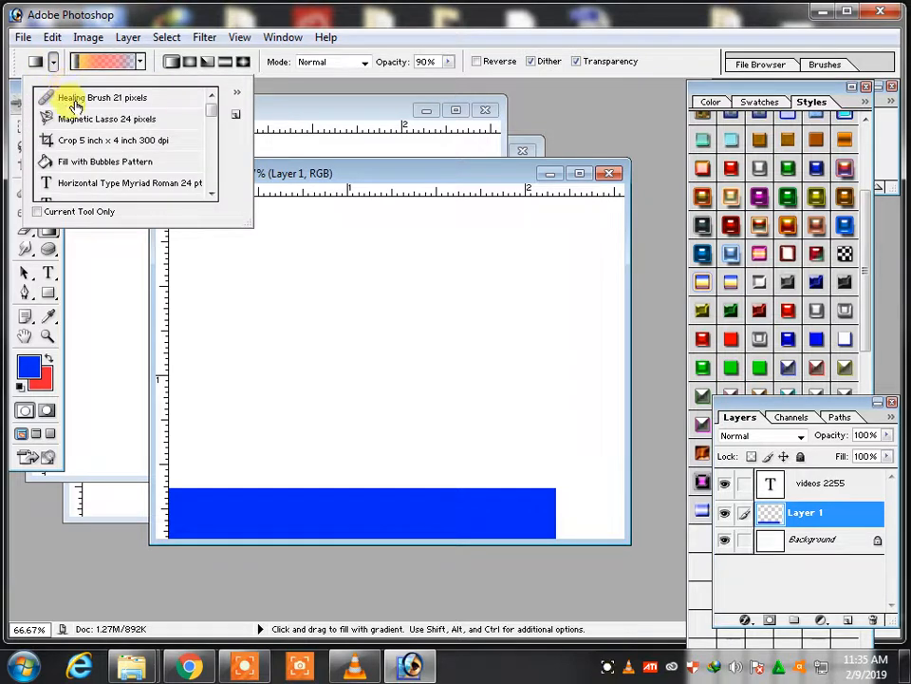
scroll(90, 123, down, 5)
scroll(114, 176, down, 6)
scroll(114, 176, down, 3)
drag(214, 160, 217, 181)
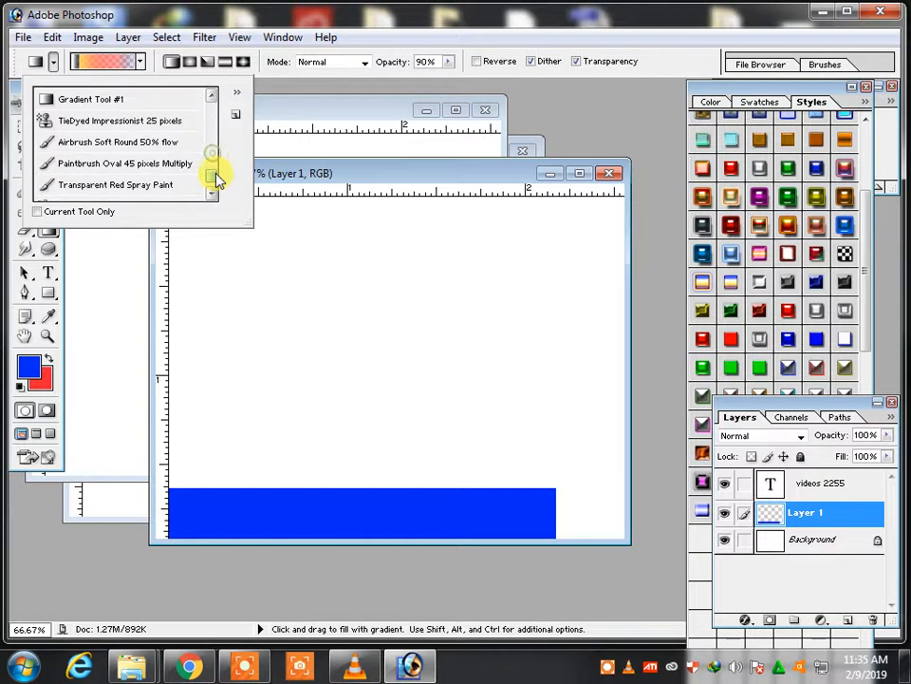
click(122, 100)
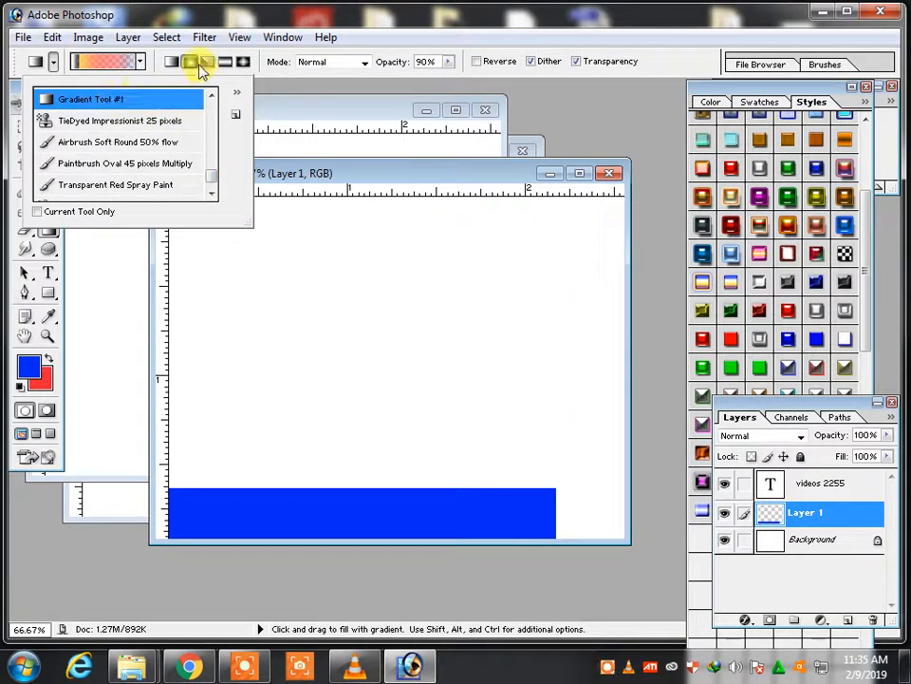
drag(291, 319, 382, 283)
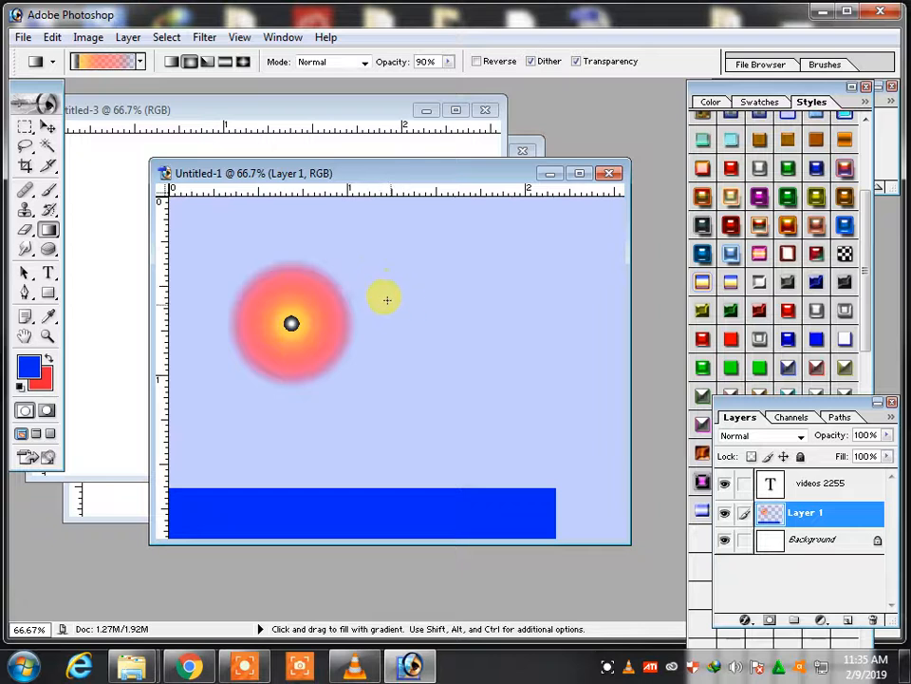
key(ctrl+z)
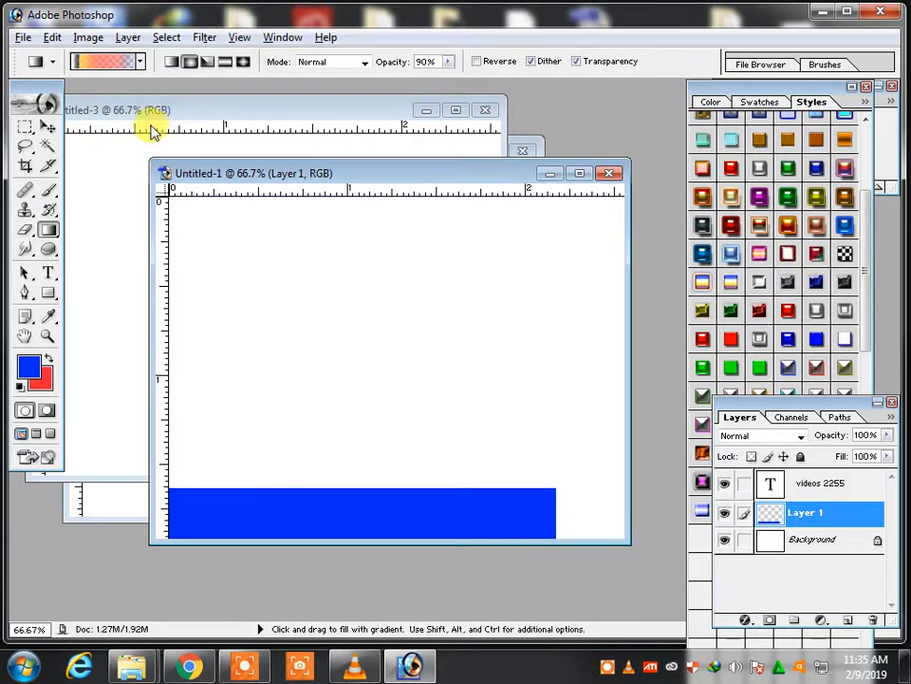
Step: Edit the gradient: move the 26% opacity stop to location 38% and the blue end colour stop to 34%
click(111, 68)
mouse_move(304, 380)
mouse_down()
mouse_move(517, 378)
mouse_move(300, 383)
mouse_up()
drag(610, 382, 418, 383)
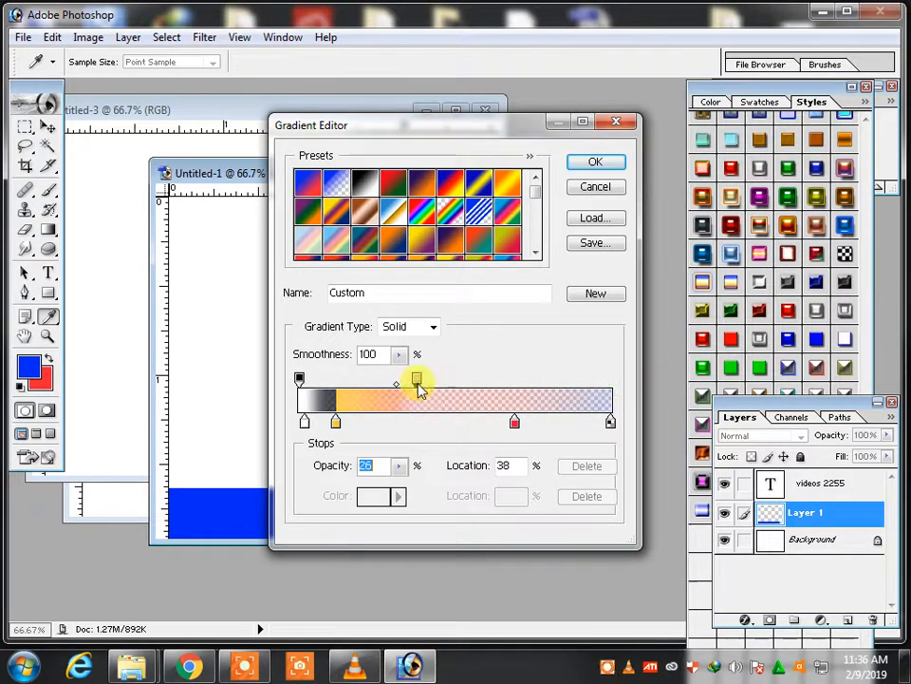
drag(606, 424, 407, 423)
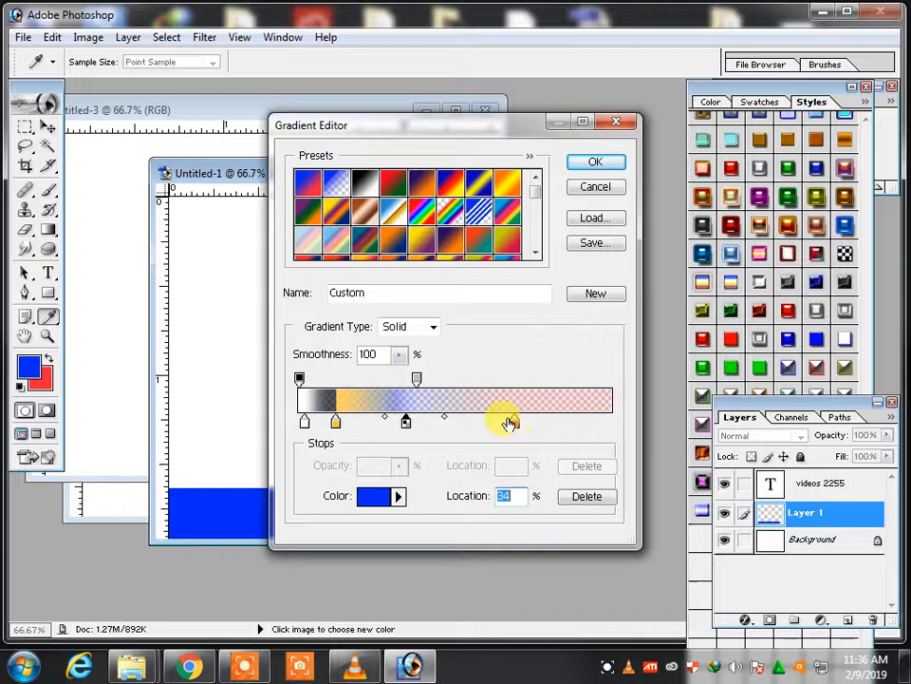
Step: Shift the full-opacity stop past the middle, gather the white and orange colour stops beside the red one, and set blue stops at 65% and 38%
click(340, 424)
drag(306, 423, 326, 423)
drag(300, 379, 469, 380)
drag(330, 428, 514, 423)
drag(339, 426, 515, 435)
drag(343, 425, 502, 427)
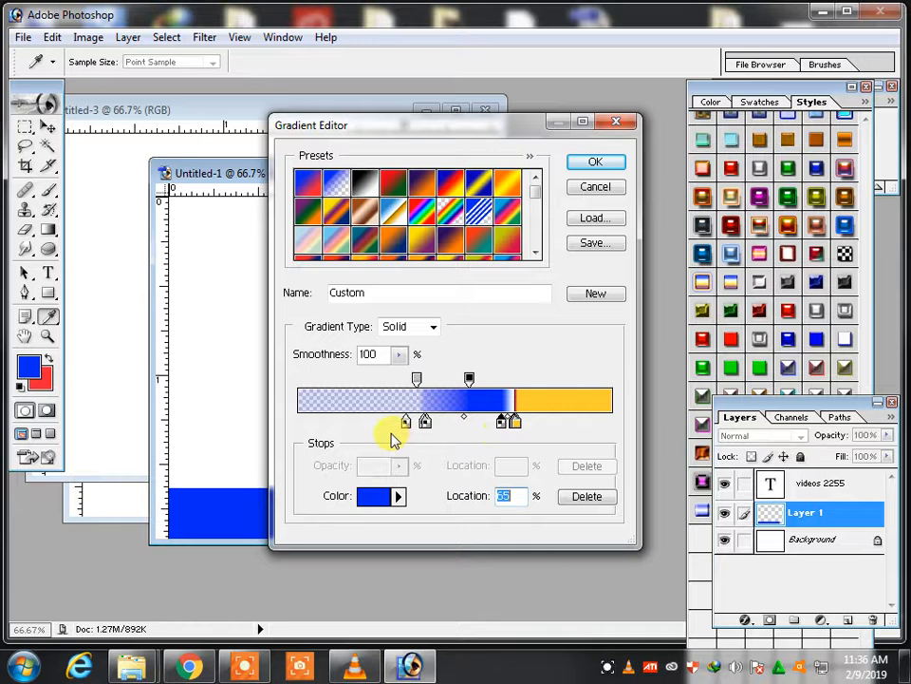
drag(406, 423, 416, 421)
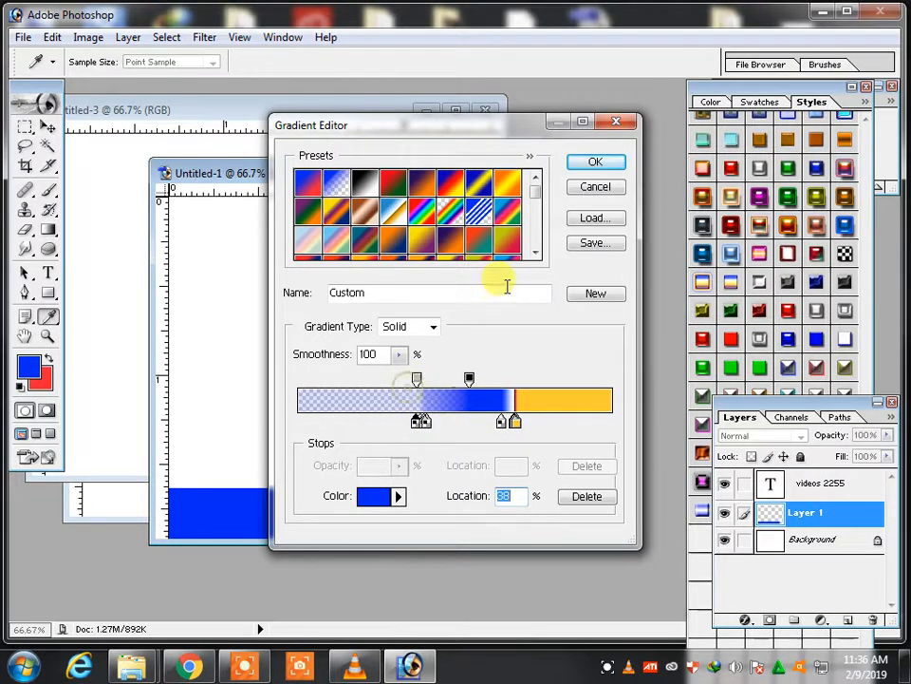
click(592, 167)
Step: Try the edited radial gradient on Layer 1 of Untitled-1 and undo it
drag(319, 346, 424, 283)
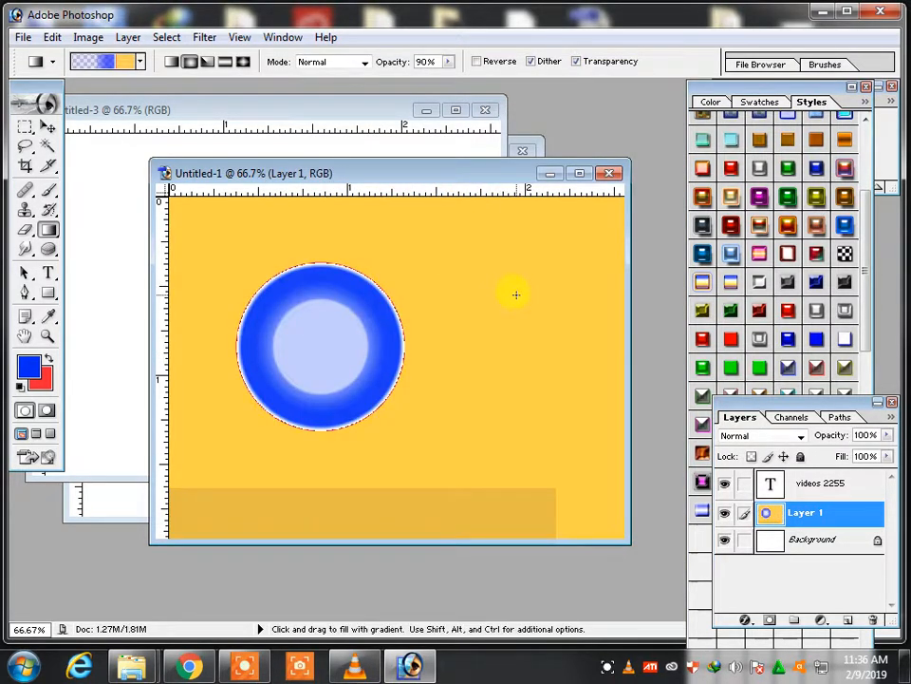
key(ctrl+z)
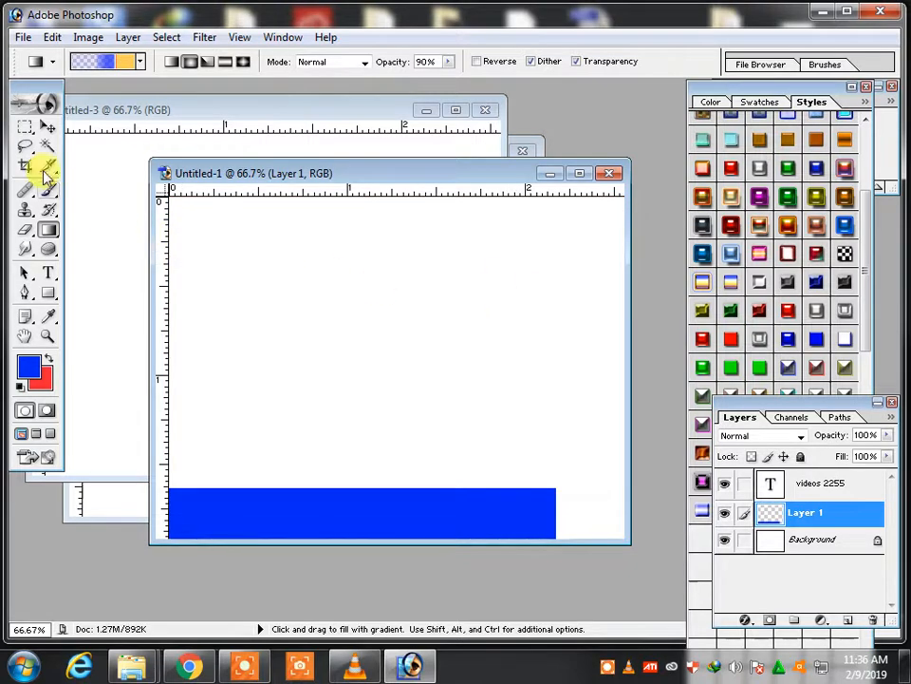
Step: Shift the Untitled-1 window lower, bring Untitled-2 to the front and select its Background layer
click(45, 130)
click(78, 148)
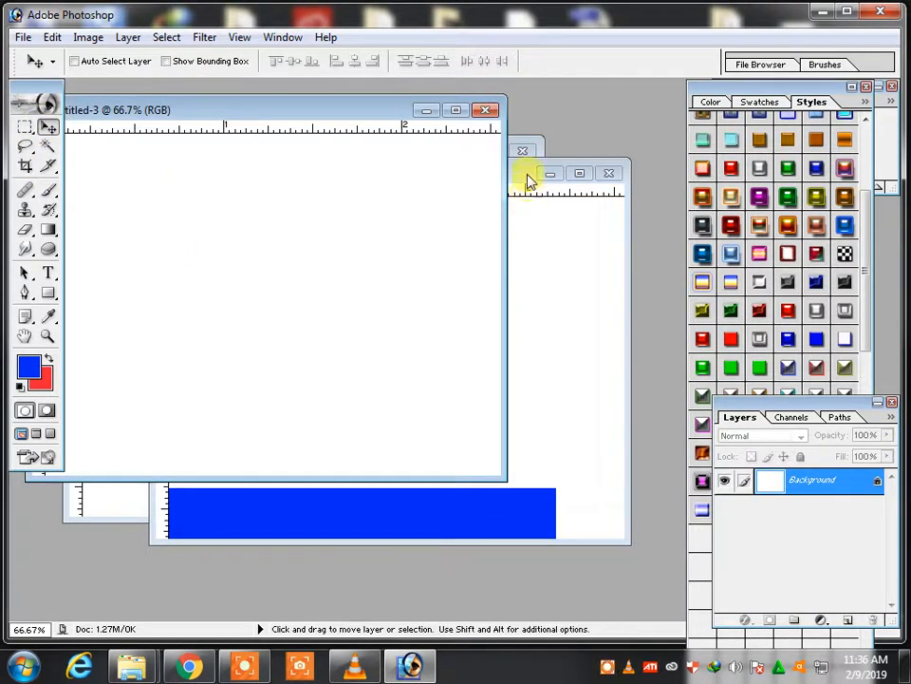
drag(502, 168, 452, 411)
click(521, 323)
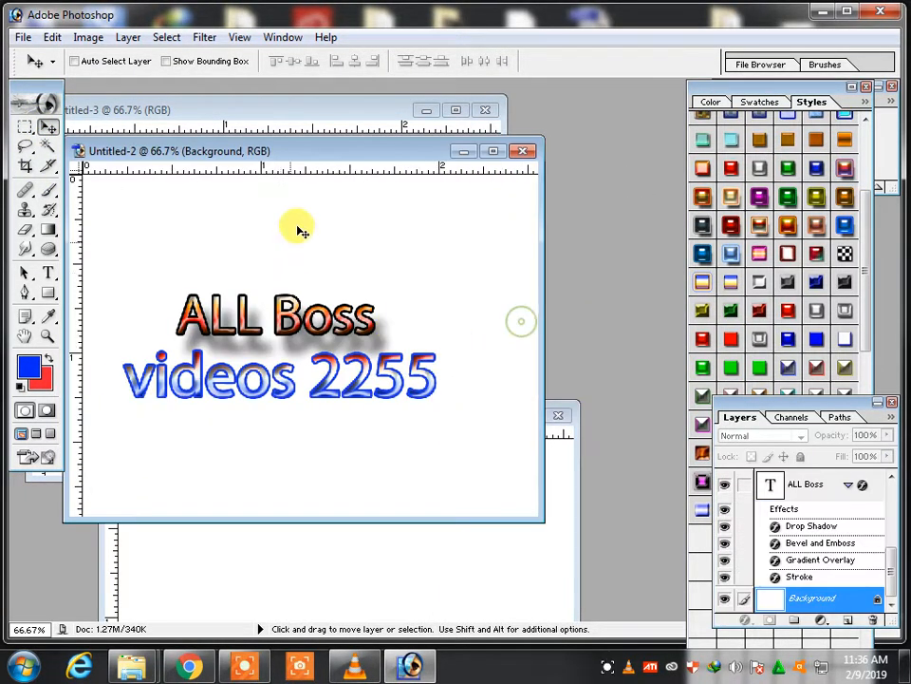
right_click(300, 212)
click(374, 223)
Step: Try the blue and yellow radial gradient on Untitled-2's Background from several centres and with different radii, undoing each attempt
drag(54, 237, 96, 228)
drag(127, 464, 403, 250)
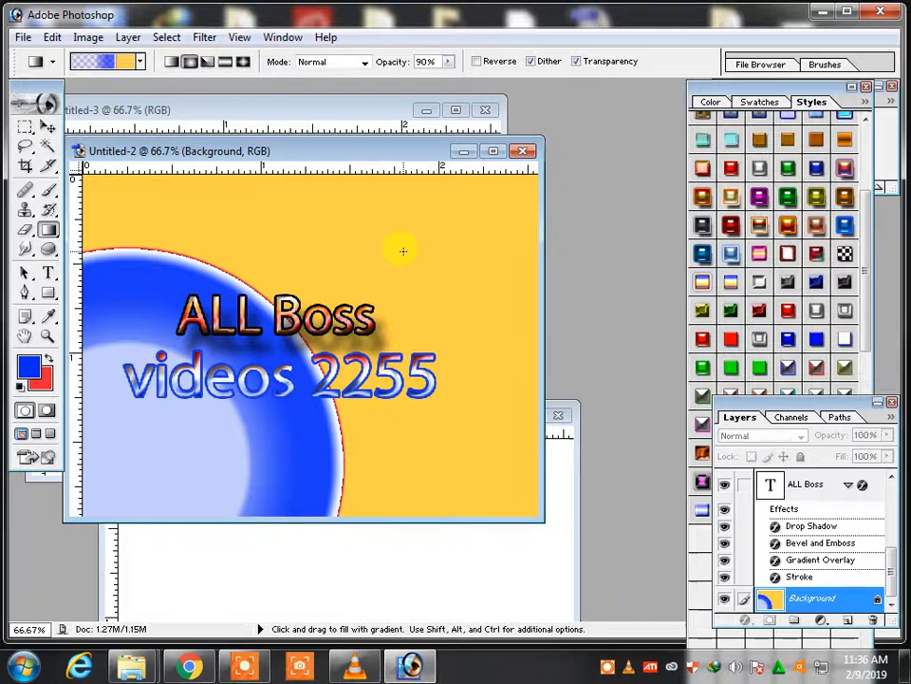
key(ctrl+z)
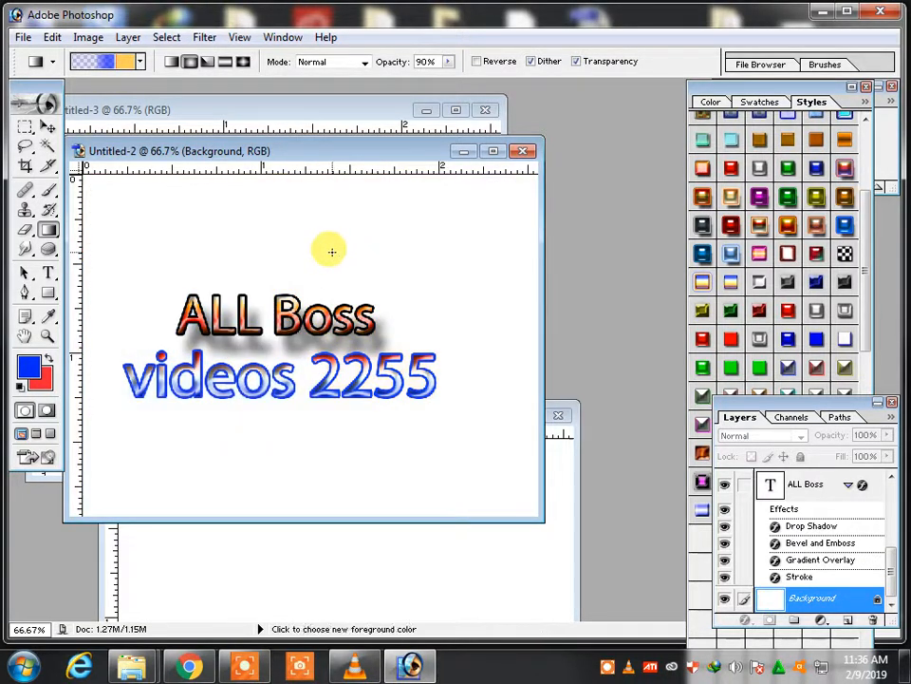
drag(305, 224, 285, 443)
key(ctrl+z)
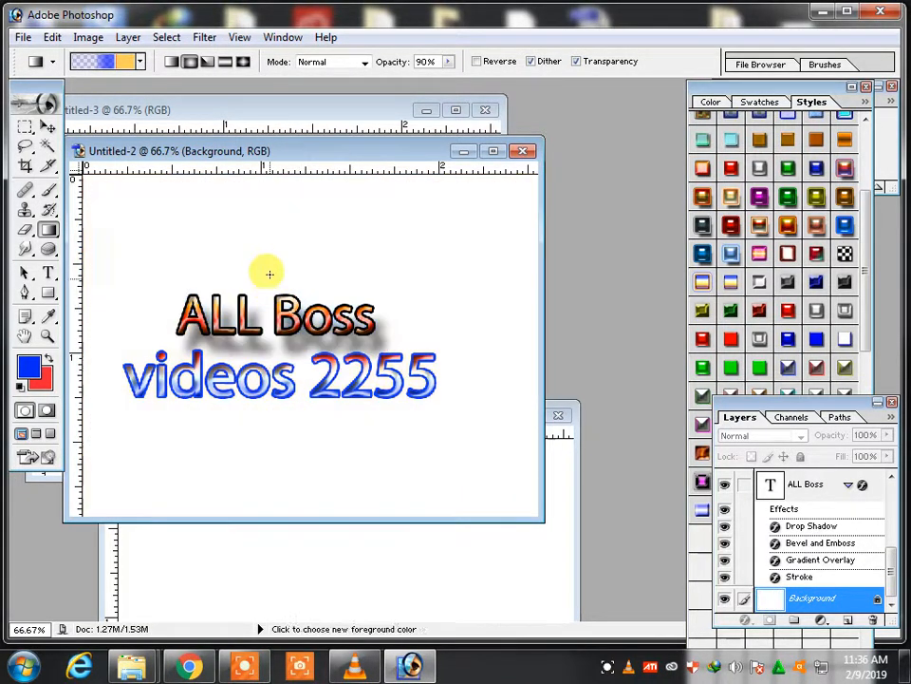
drag(262, 295, 279, 511)
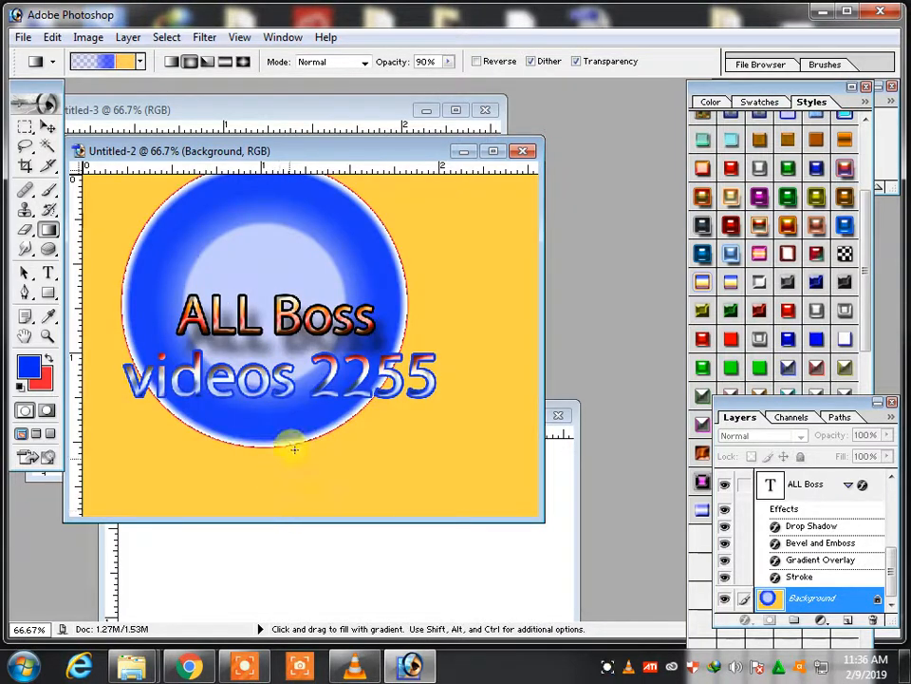
key(ctrl+z)
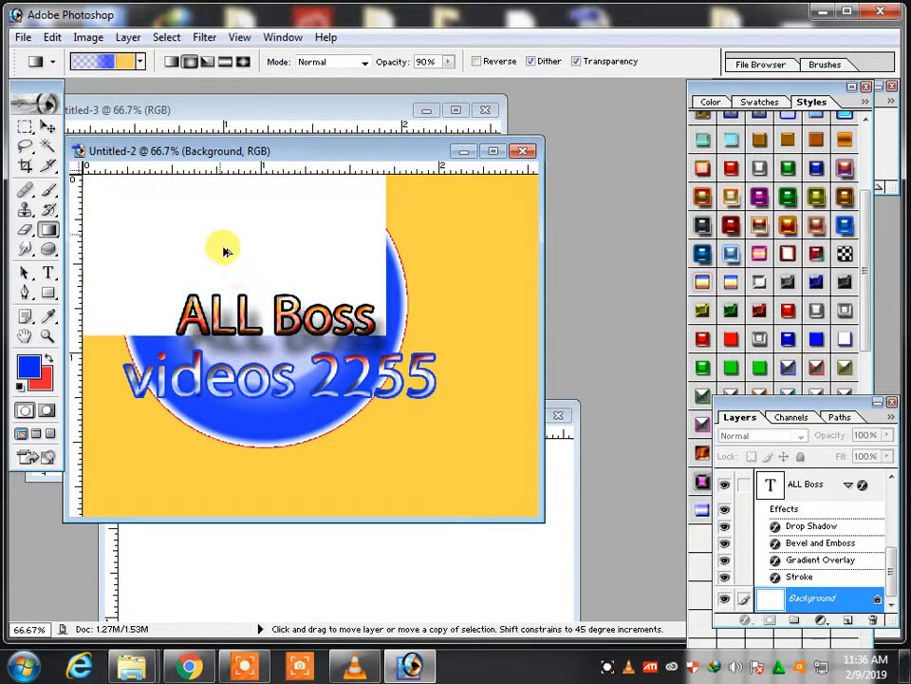
drag(267, 338, 270, 468)
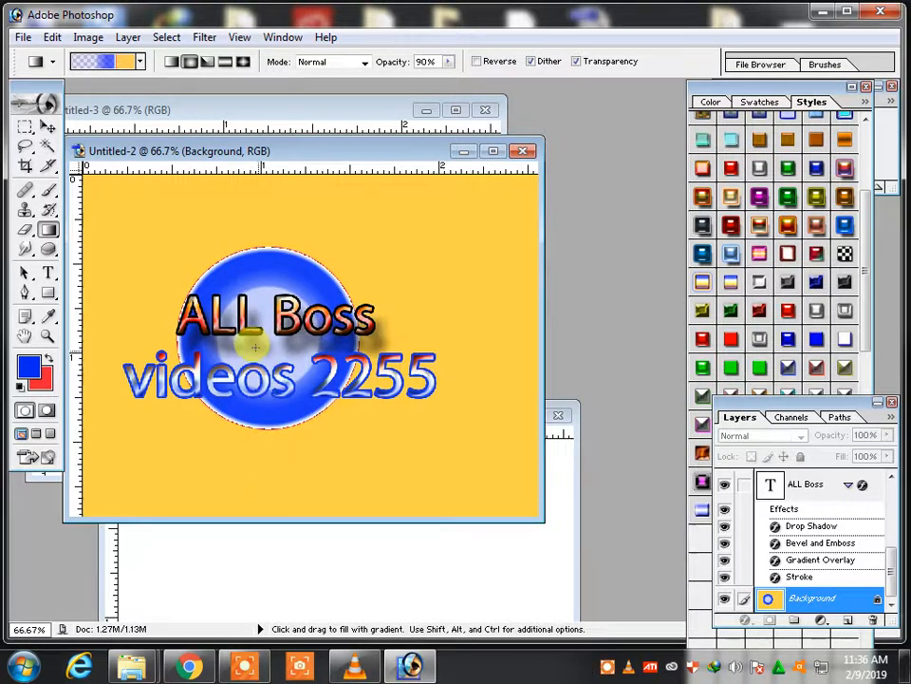
key(ctrl+z)
Step: Fill Untitled-2's Background with a large blue and yellow radial gradient centred behind the text, and try to move that layer
drag(268, 340, 502, 332)
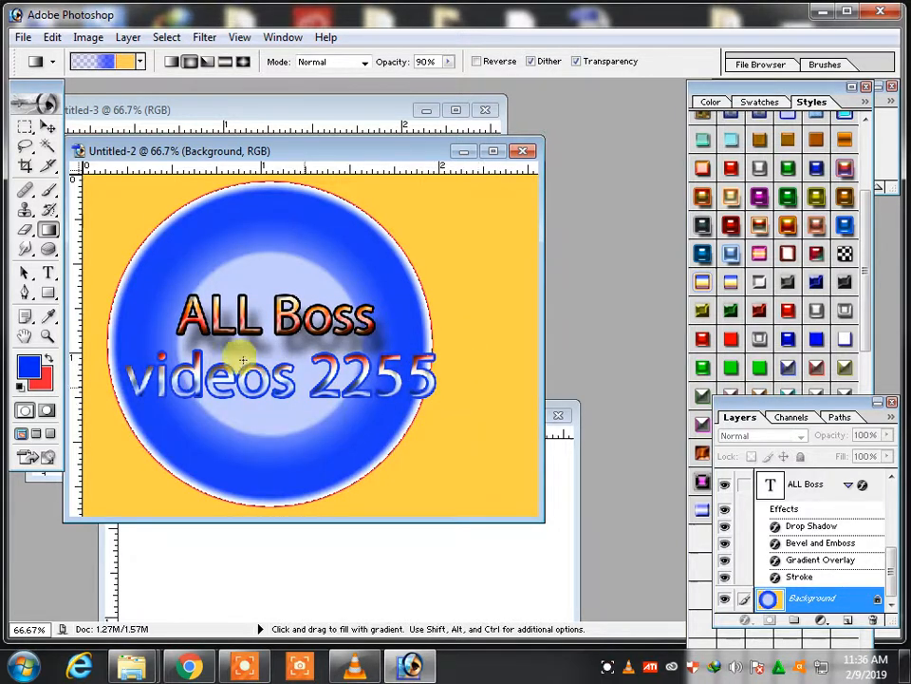
click(47, 127)
click(258, 245)
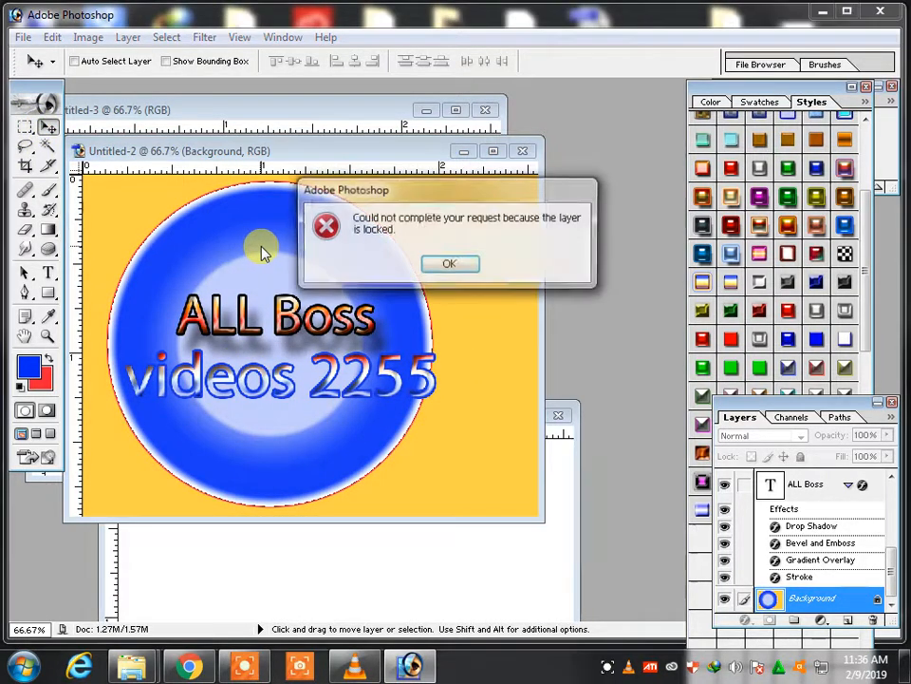
click(446, 267)
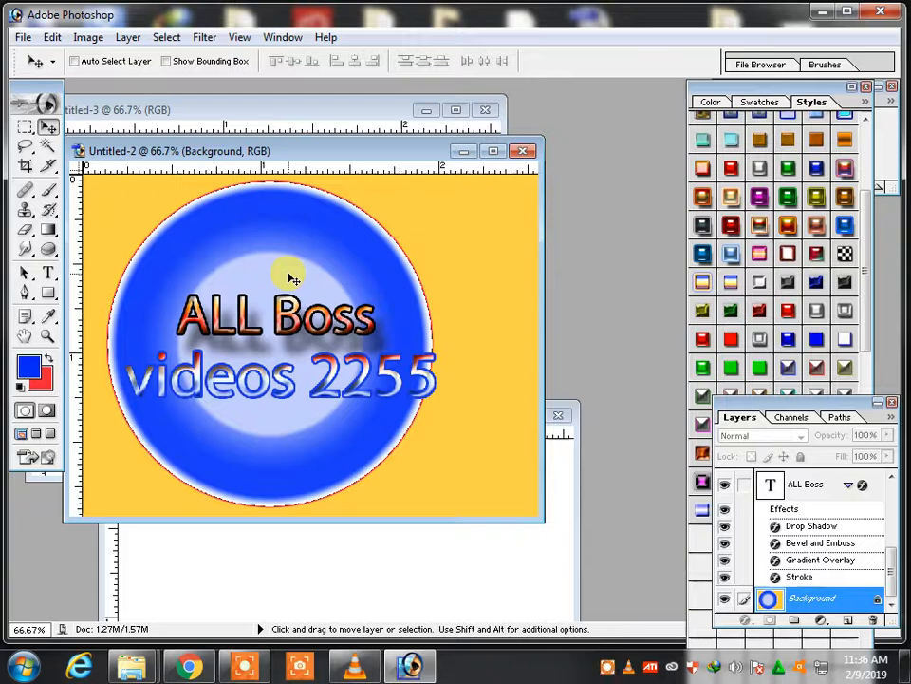
Step: Copy the white Background of Untitled-1 into Untitled-2 as a new layer beneath the text
click(433, 554)
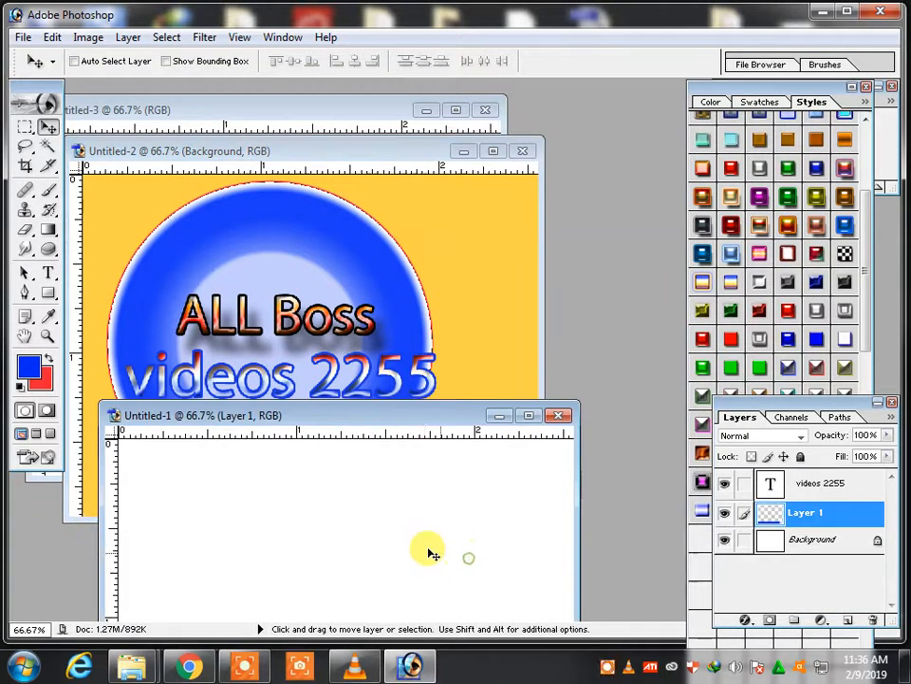
right_click(403, 523)
click(418, 530)
drag(409, 537, 463, 323)
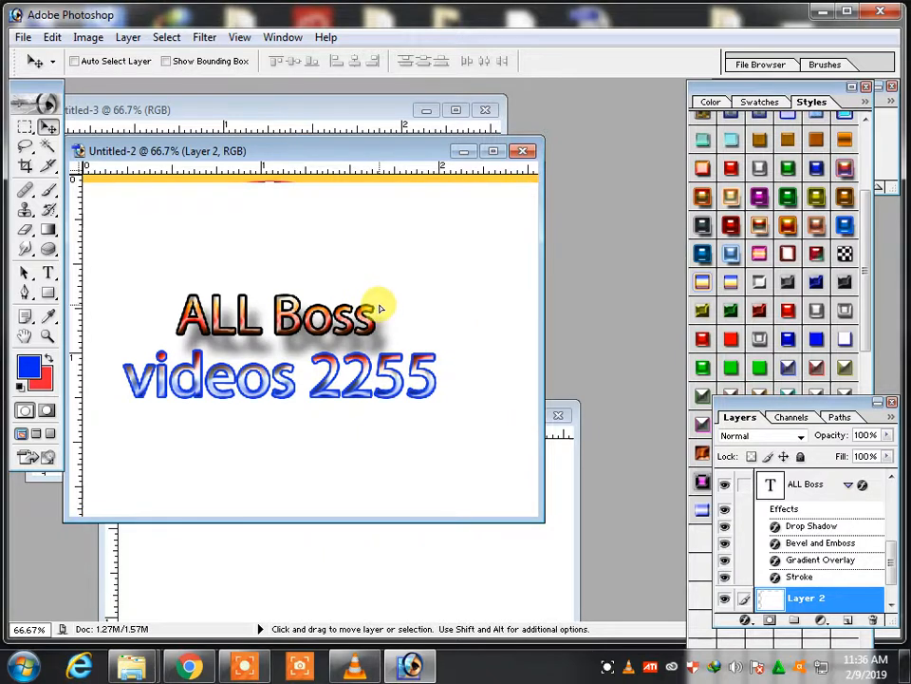
Step: Try several preset styles on Layer 2, including green, plain red and fiery gradient bevel looks
click(759, 221)
click(783, 196)
click(815, 264)
click(760, 254)
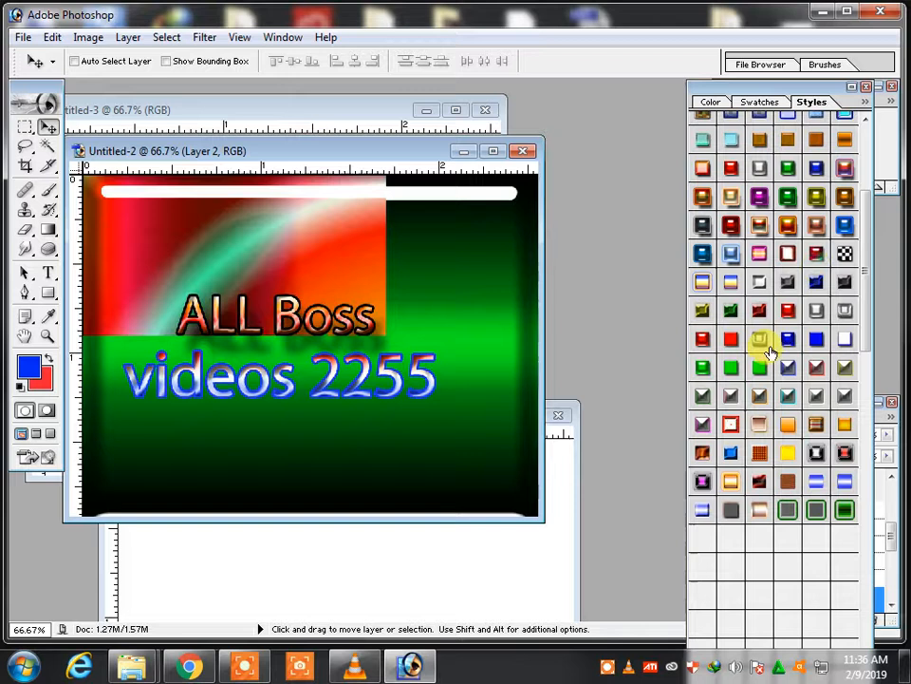
click(760, 253)
click(732, 341)
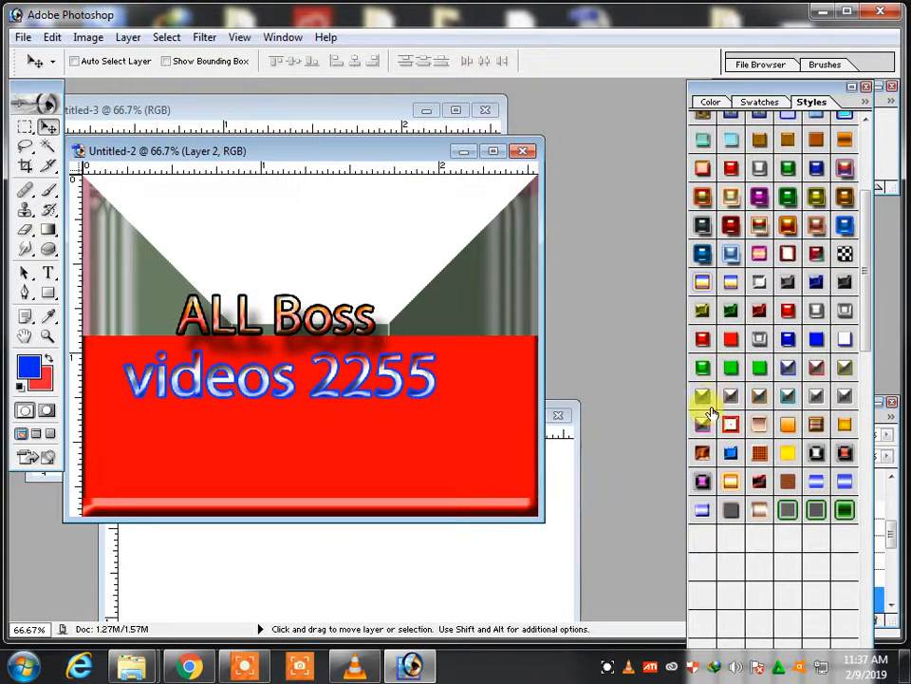
scroll(707, 408, down, 2)
click(733, 444)
click(734, 447)
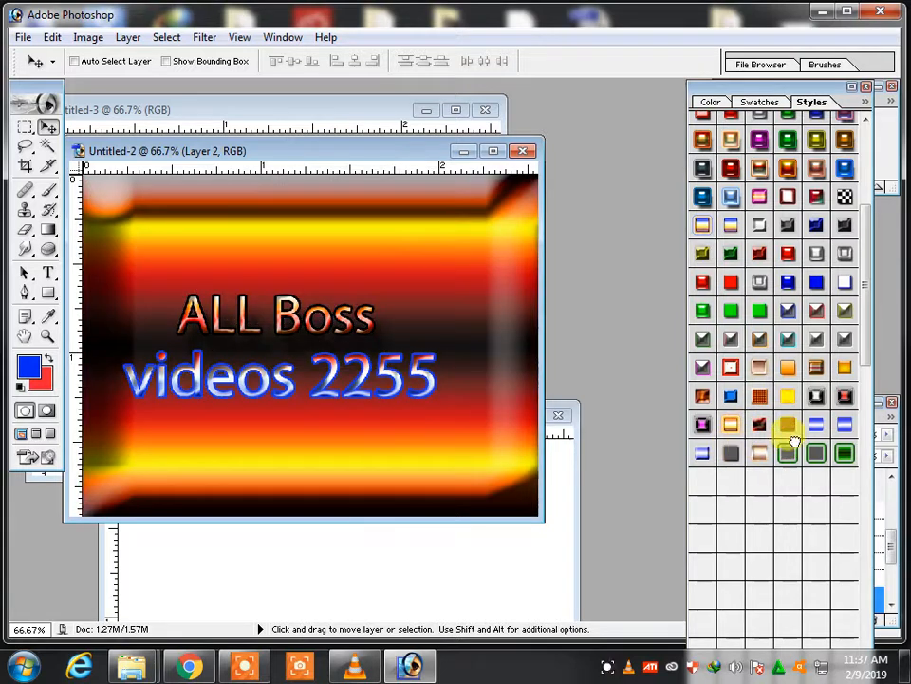
click(844, 332)
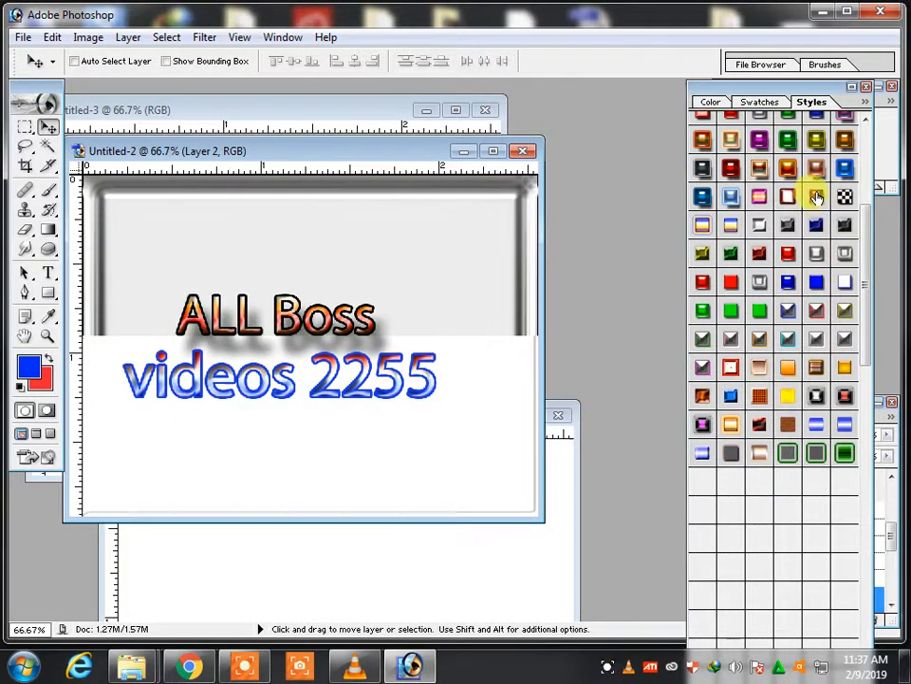
Step: Apply the bevelled preset style with the multicolour red, orange and green radial gradient to Layer 2
click(790, 172)
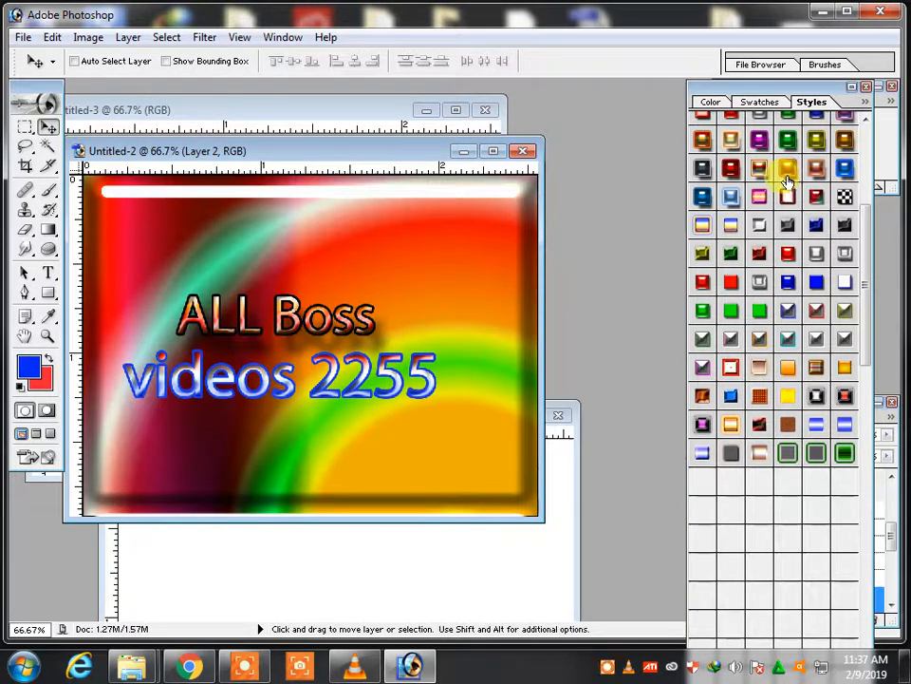
right_click(441, 305)
click(469, 317)
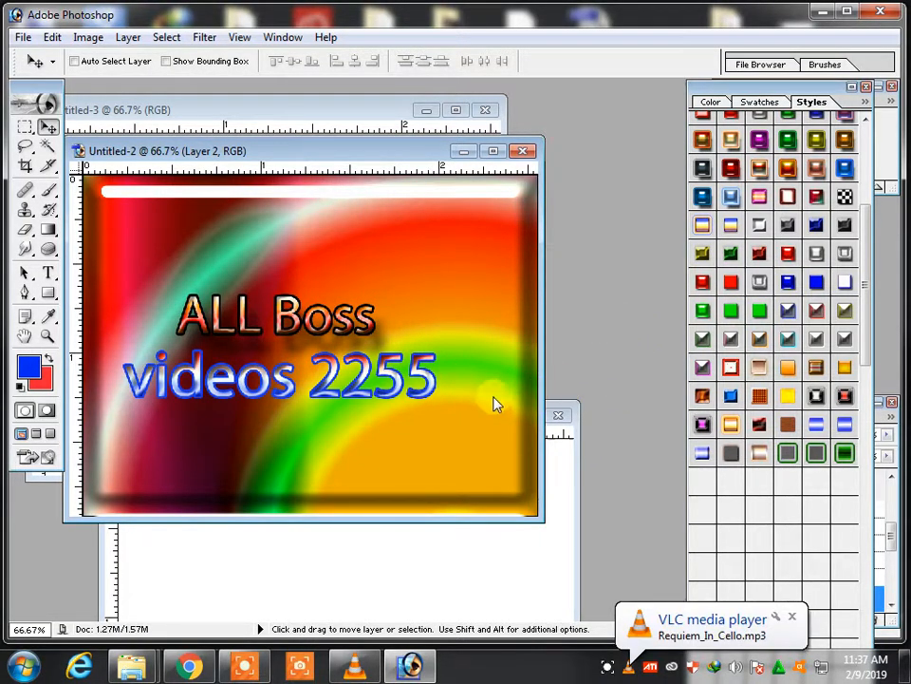
Step: Select the videos 2255 text layer, try several preset styles and settle on pale blue letters with a thick dark blue outline
right_click(375, 374)
click(389, 378)
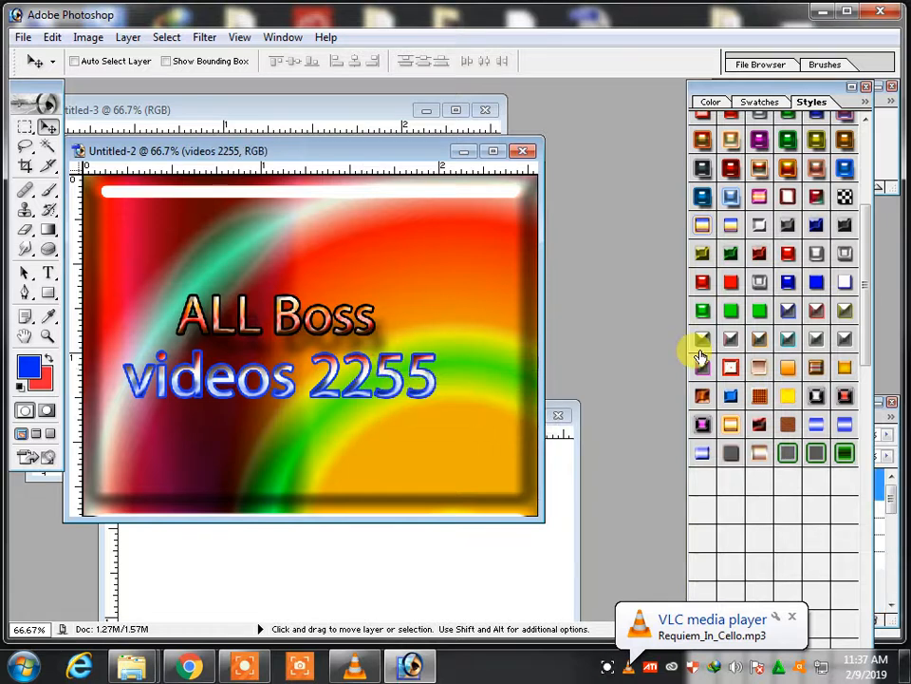
click(759, 311)
click(760, 282)
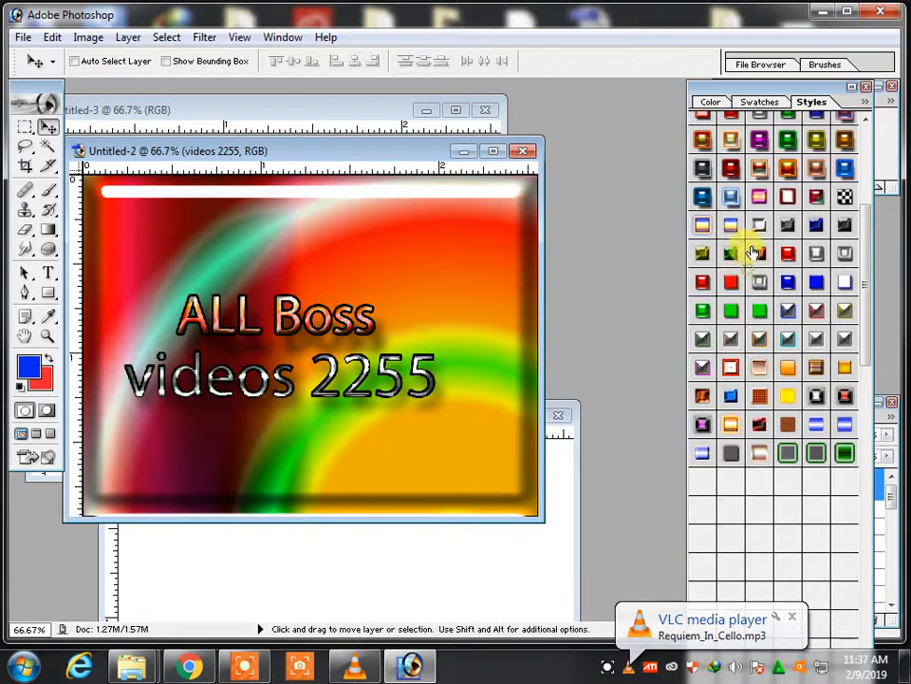
scroll(764, 254, up, 2)
click(760, 200)
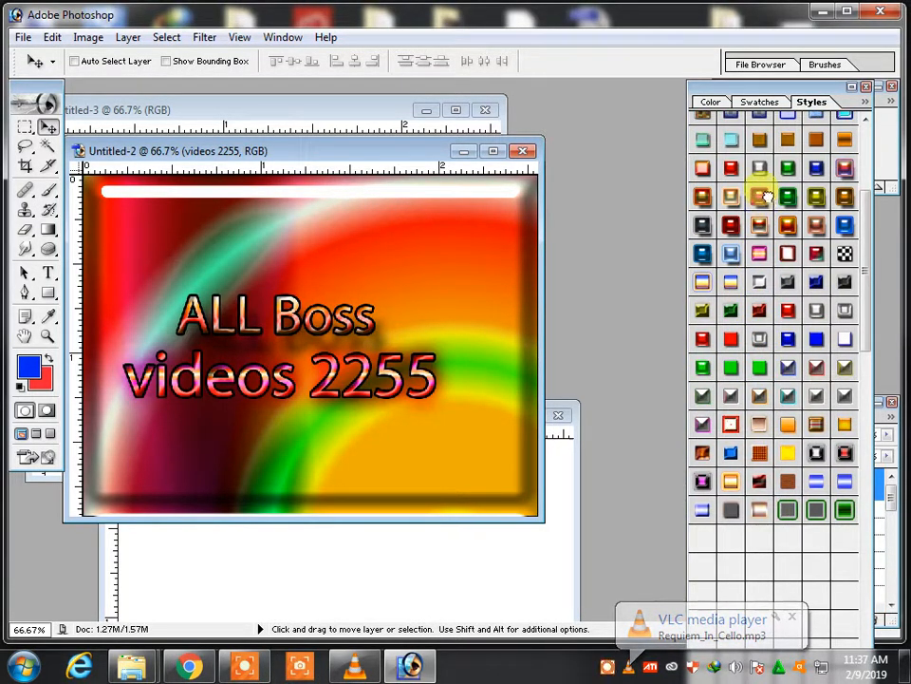
click(798, 198)
click(810, 196)
scroll(808, 256, up, 2)
click(822, 273)
click(824, 249)
click(824, 194)
scroll(780, 373, up, 2)
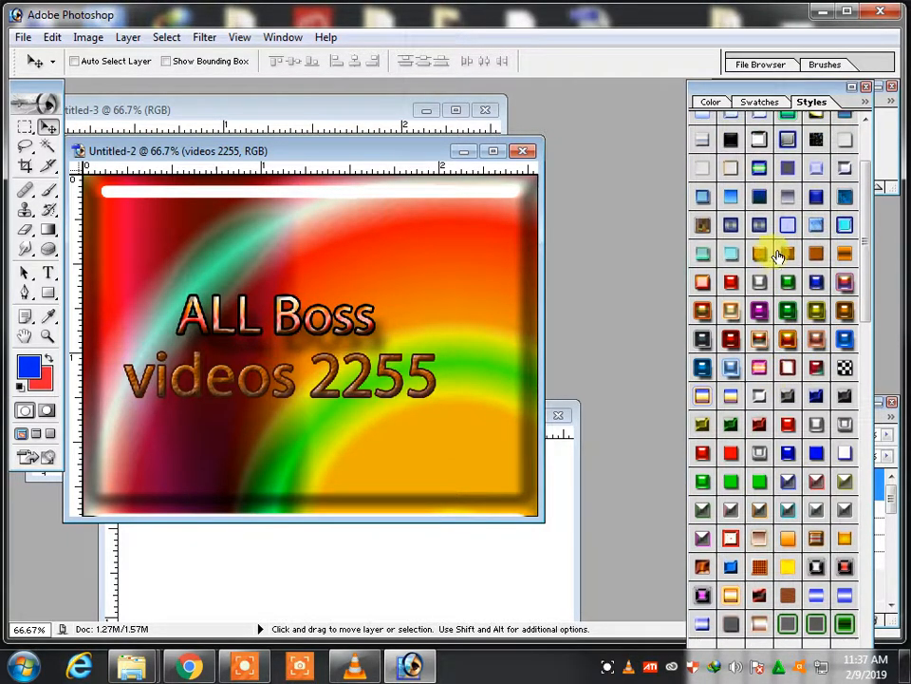
click(810, 205)
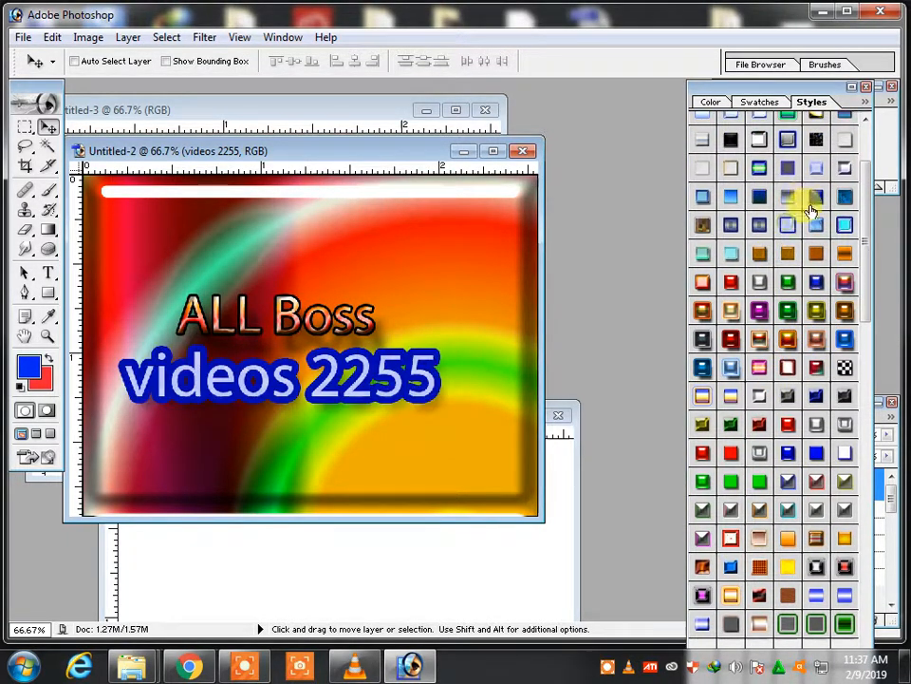
Step: Select the ALL Boss text layer and nudge it slightly so it sits just above videos 2255
right_click(283, 321)
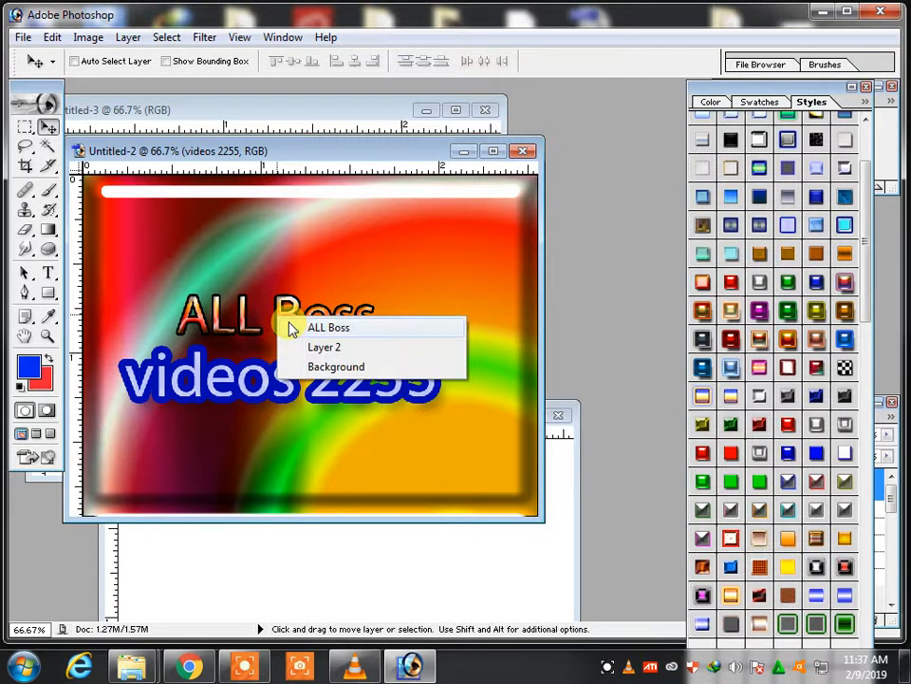
click(318, 326)
drag(282, 313, 290, 314)
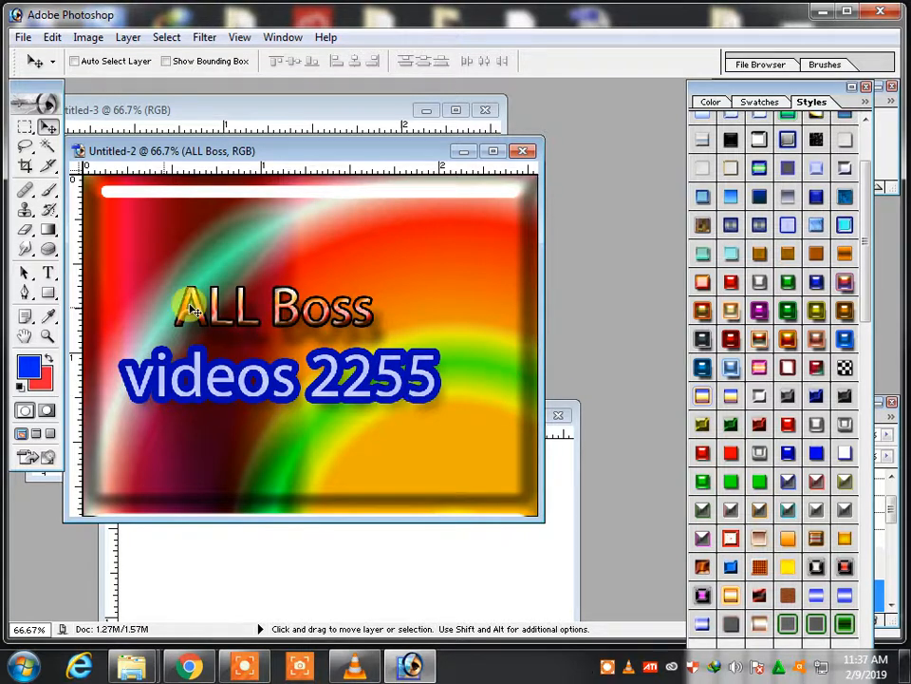
drag(291, 320, 294, 332)
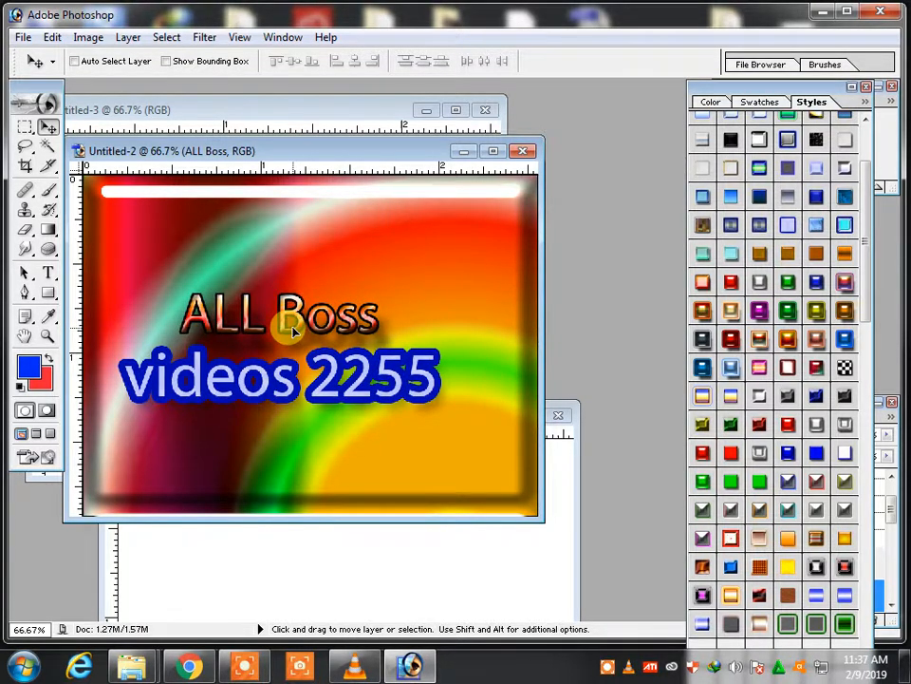
Step: Save Untitled-2 to the Desktop as a JPEG copy named 1234, with maximum quality 12 and the Baseline ("Standard") format
click(23, 37)
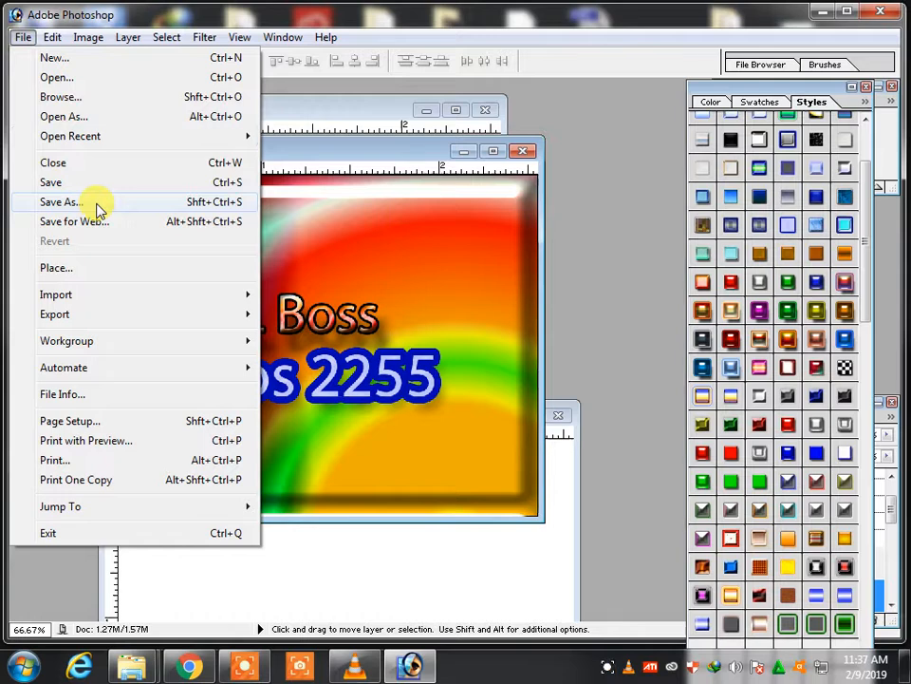
key(Escape)
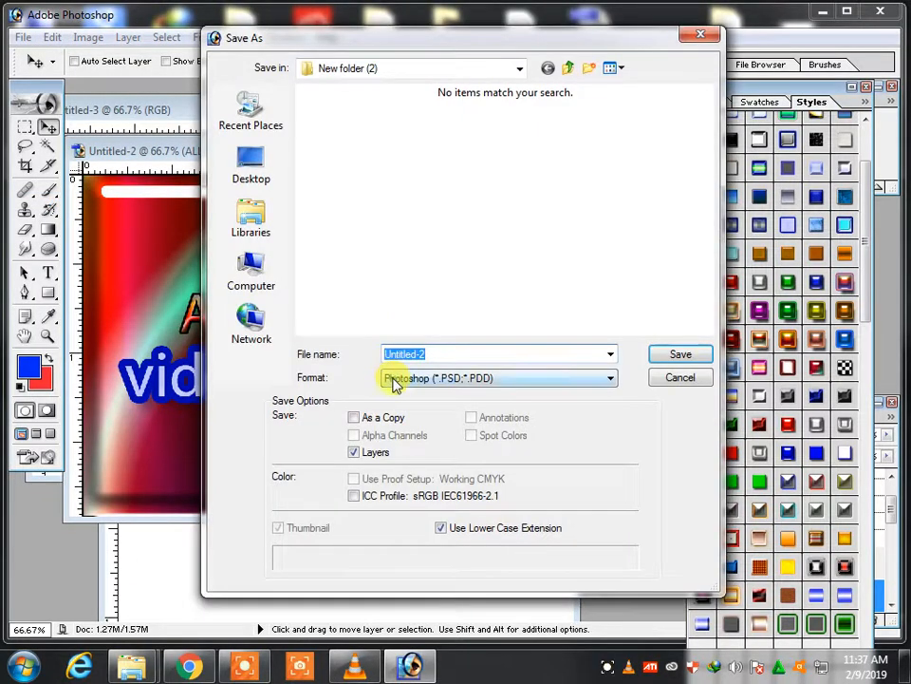
click(395, 379)
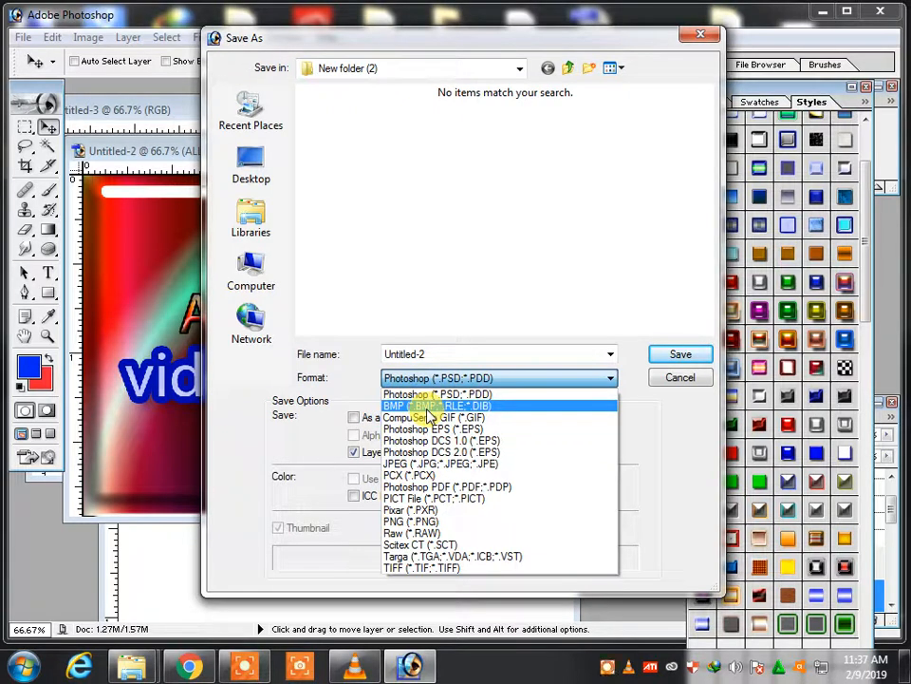
click(414, 521)
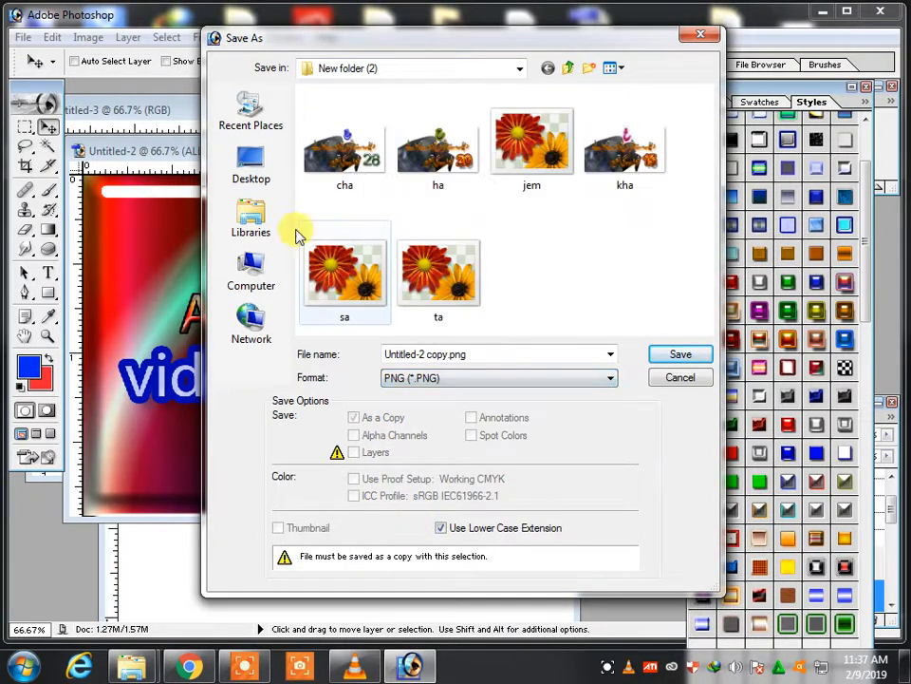
click(253, 173)
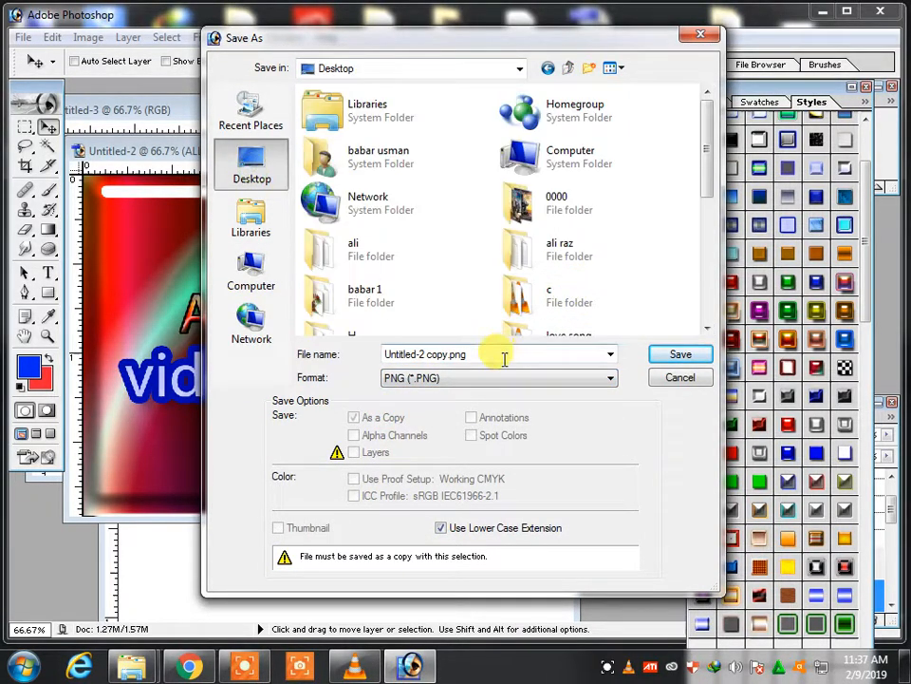
text(123)
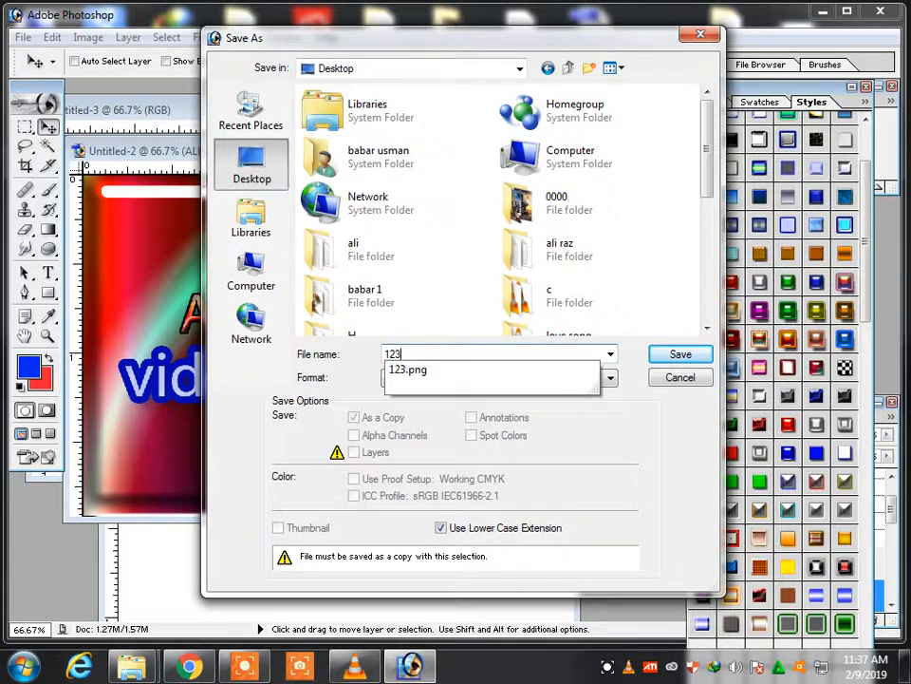
text(4)
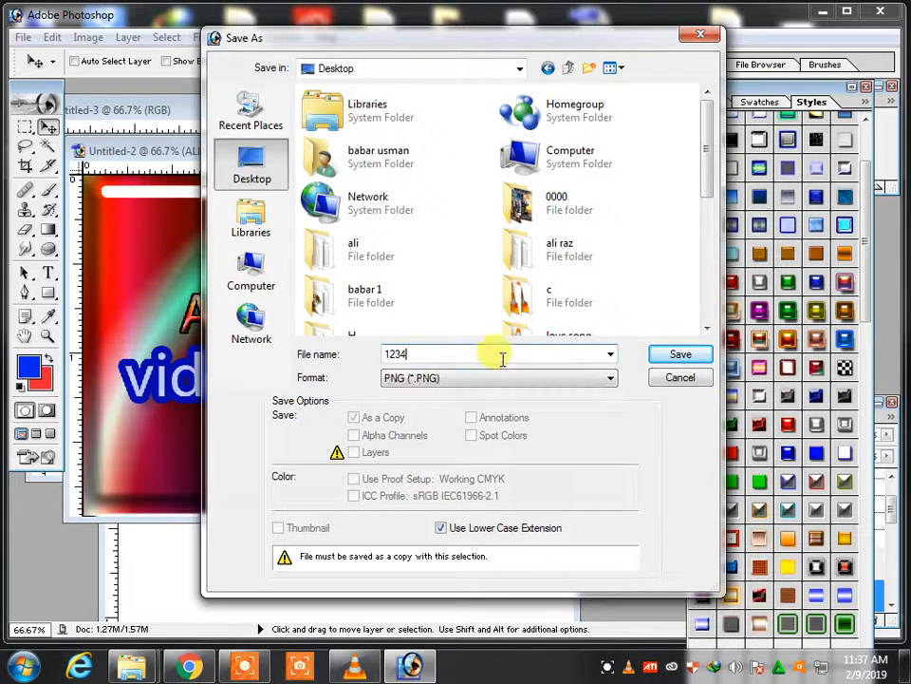
click(581, 380)
click(481, 465)
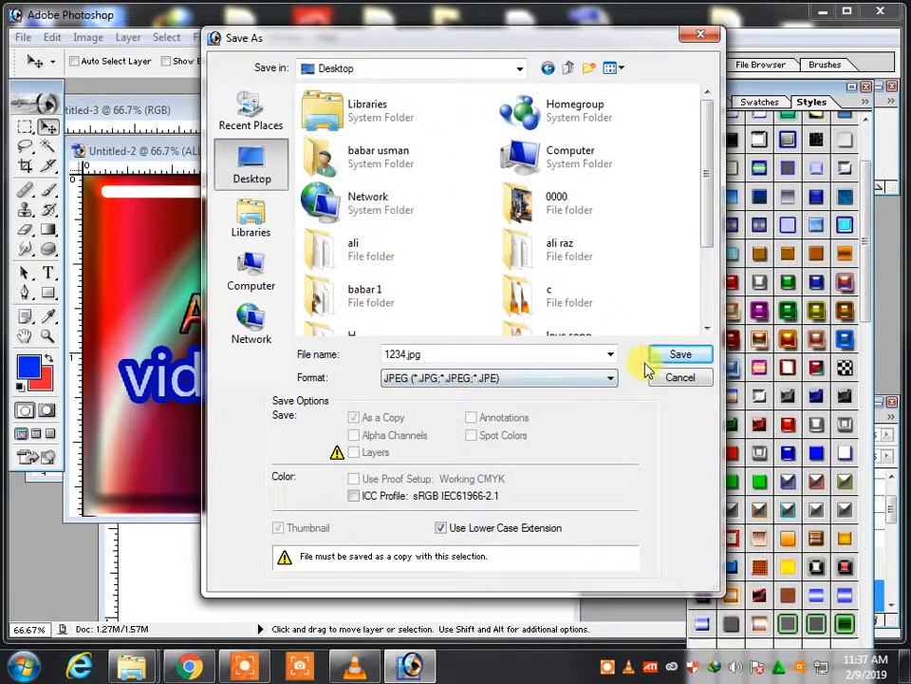
click(661, 358)
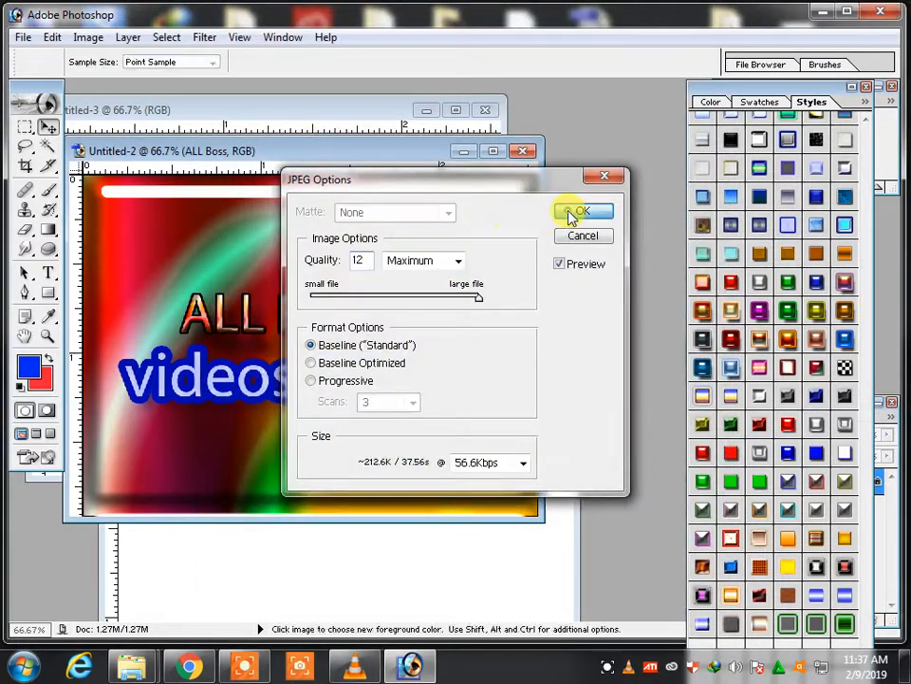
click(576, 211)
Step: Switch to Chrome, look at the profile photo picker on Google About me and check the channel in the YouTube account settings
click(189, 667)
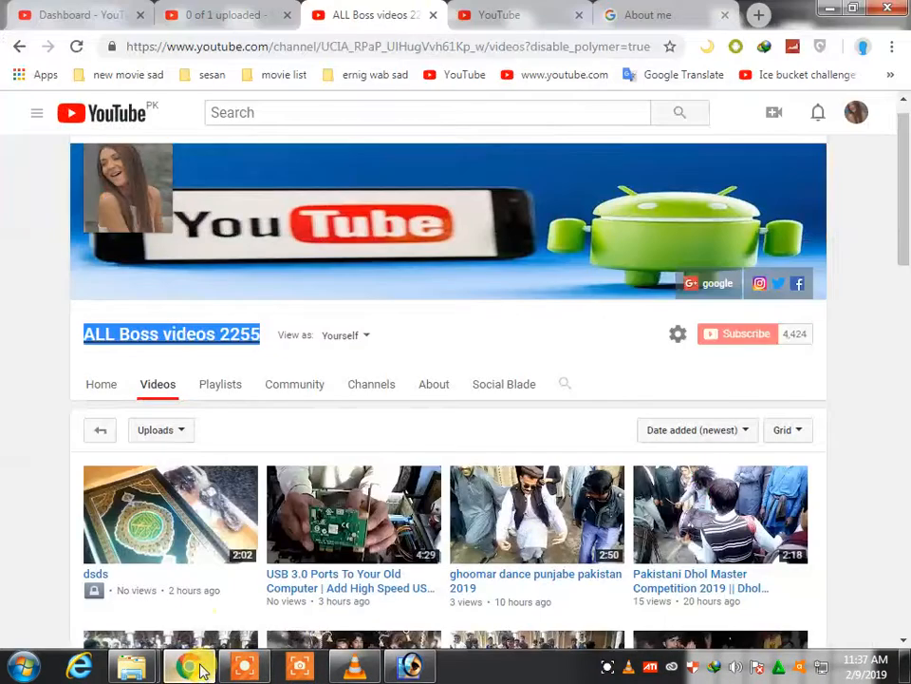
click(655, 14)
click(451, 398)
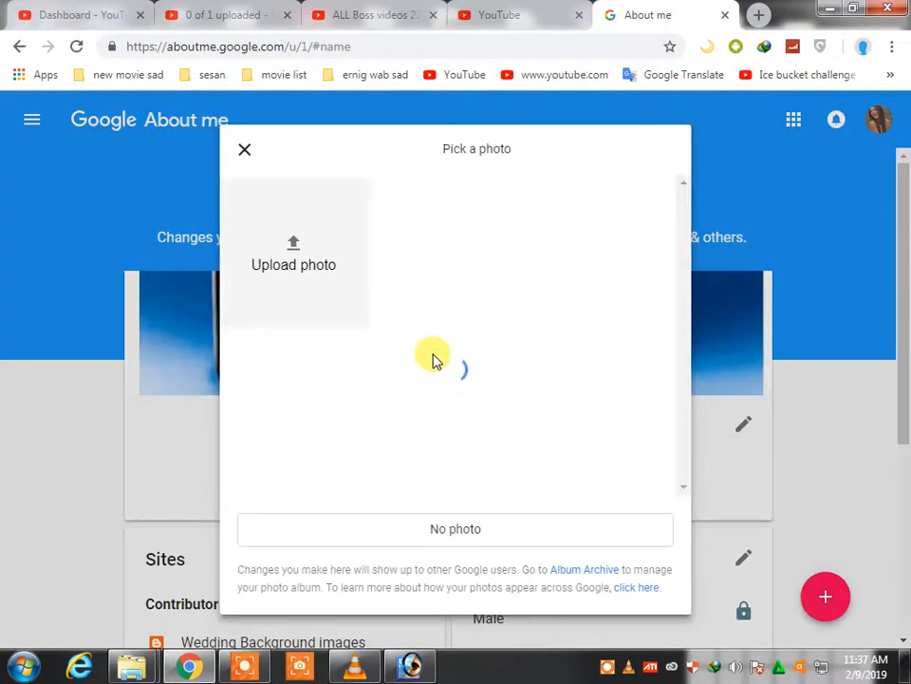
click(497, 15)
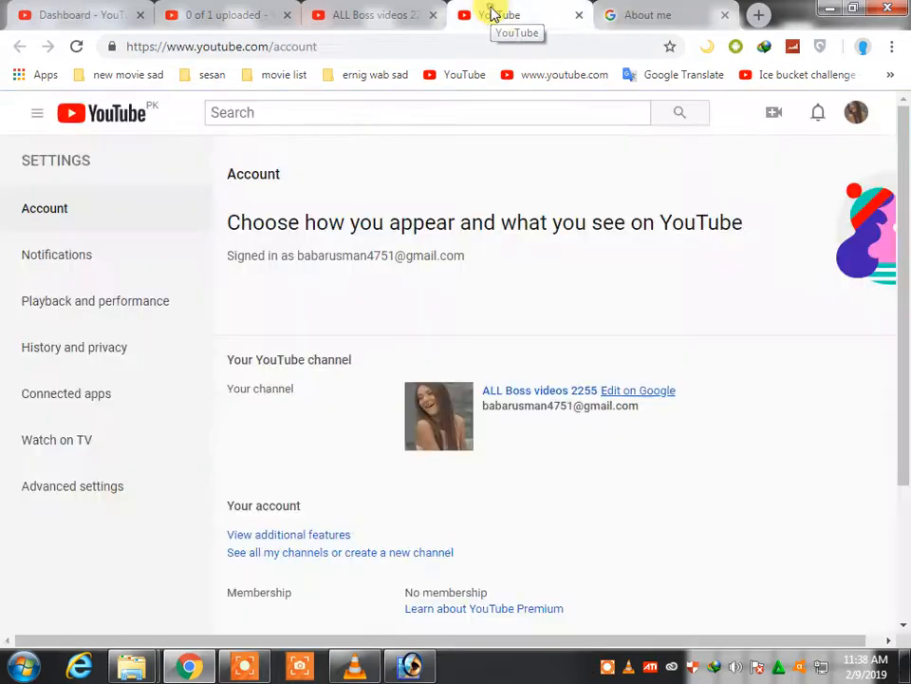
click(856, 114)
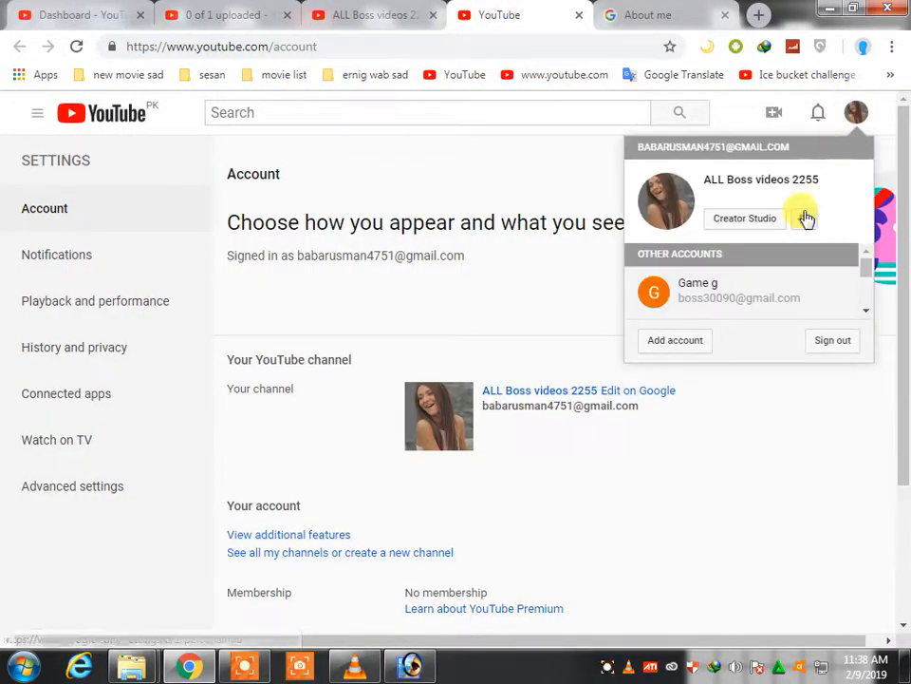
click(782, 371)
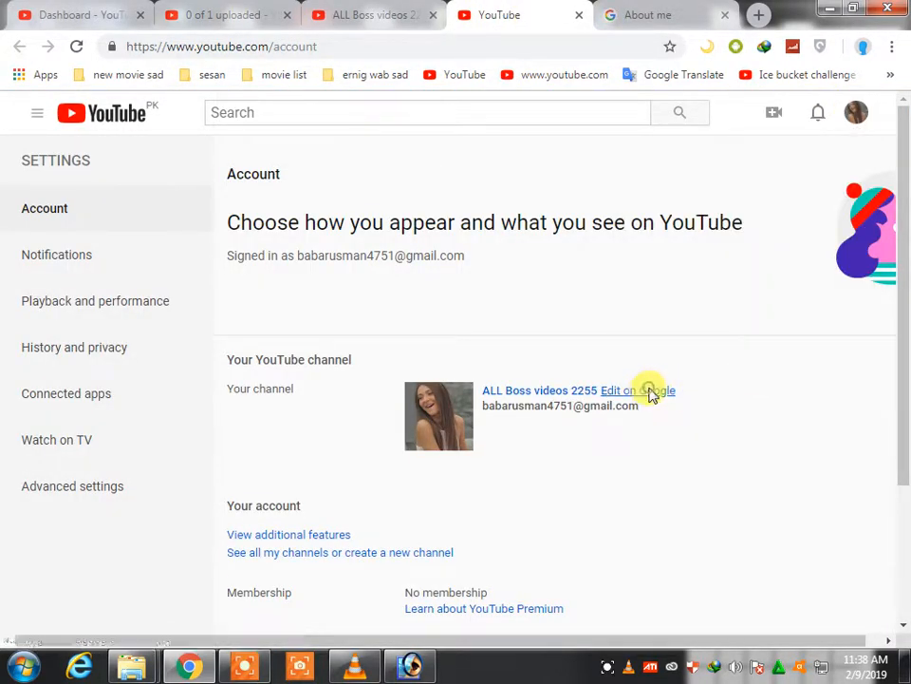
Step: Open the ALL Boss videos 2255 profile for editing on Google and bring up its profile photo picker
click(651, 390)
click(723, 15)
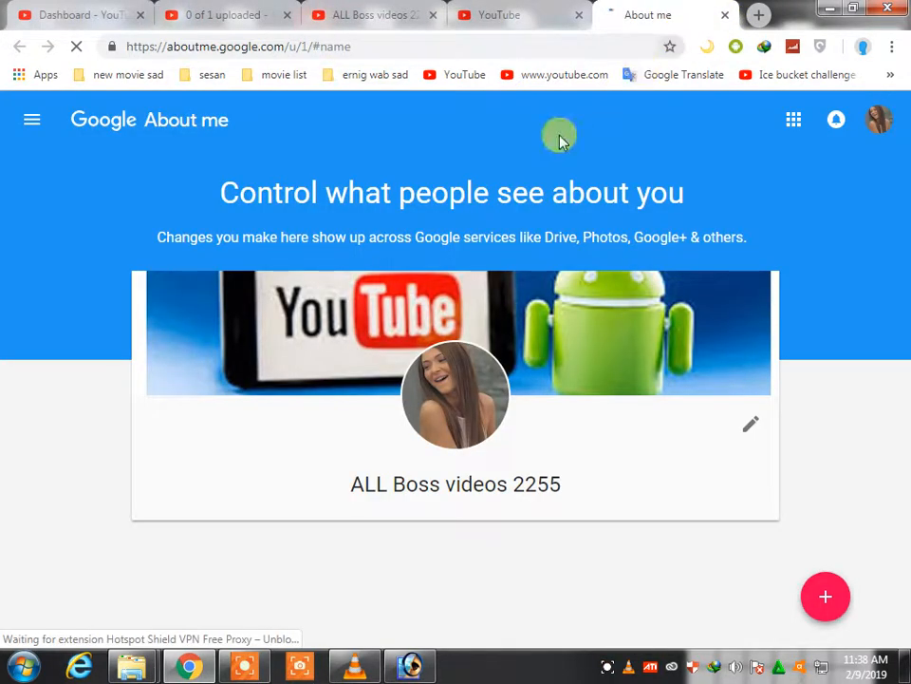
click(456, 414)
click(463, 406)
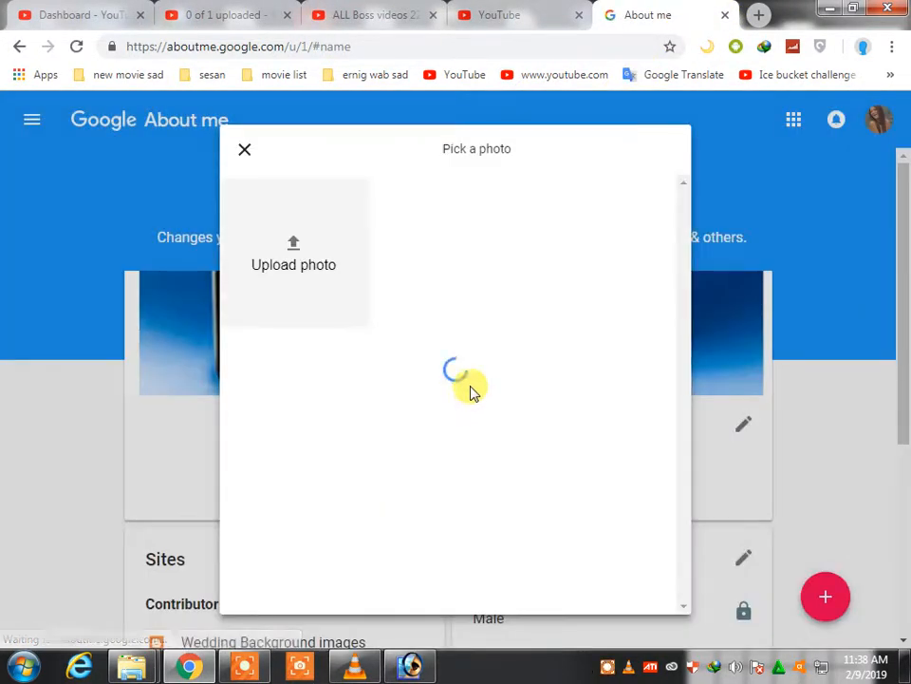
Step: Upload the image 1234 from the Desktop as the new profile photo
click(290, 261)
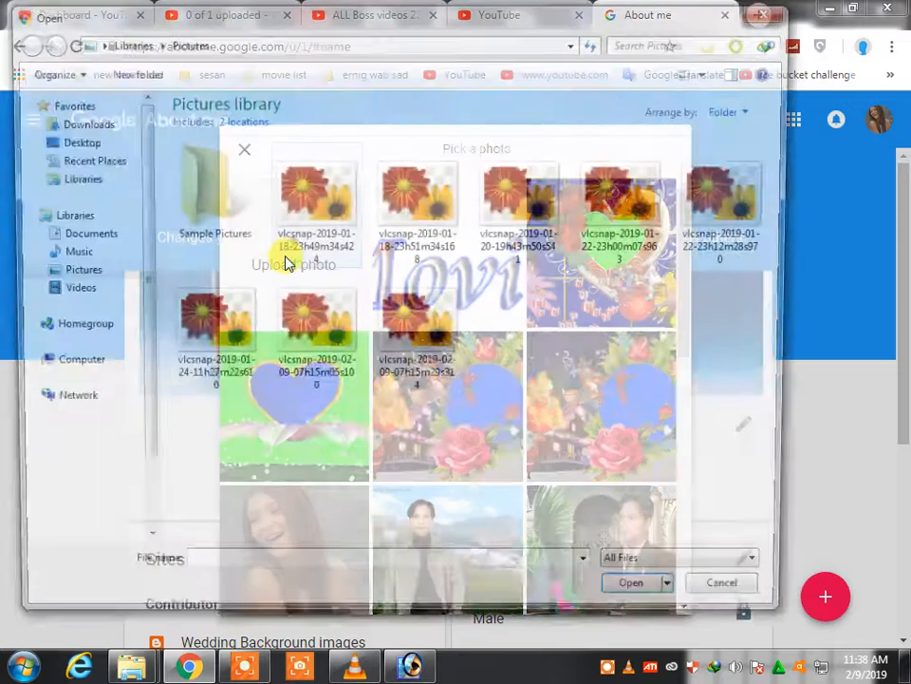
click(84, 142)
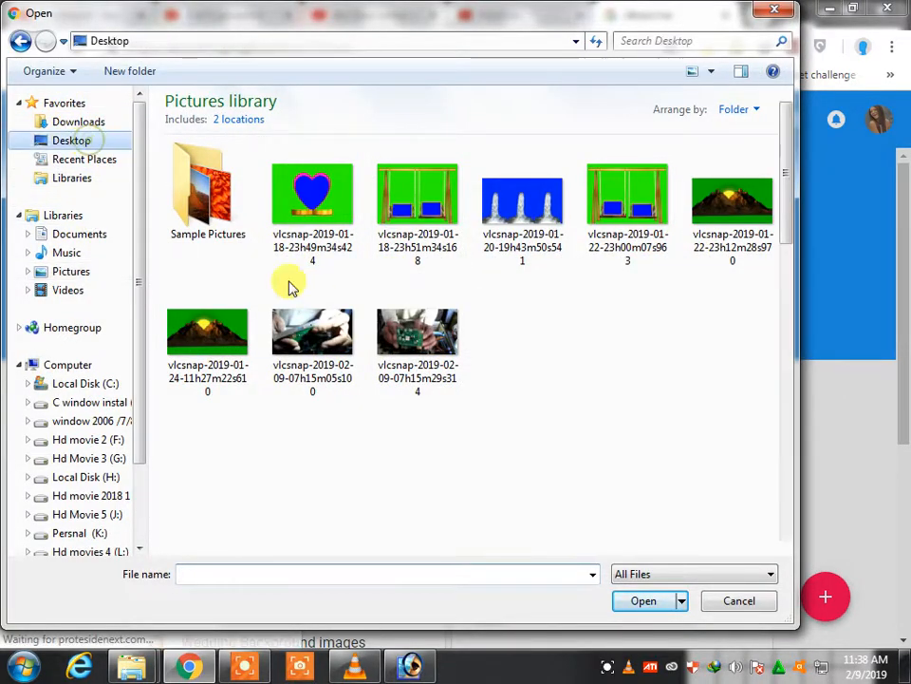
click(251, 572)
text(1234)
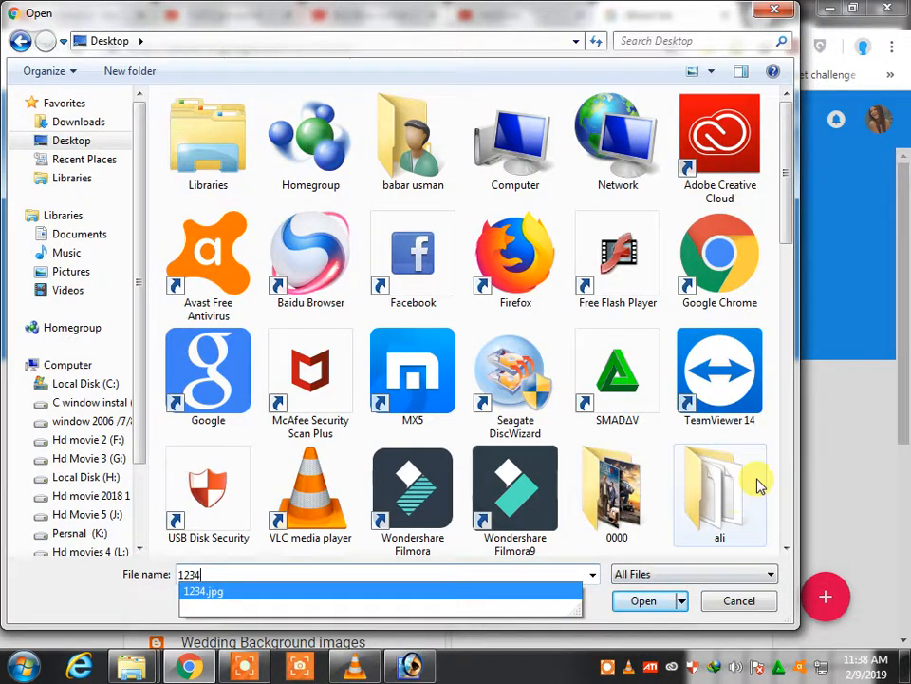
drag(782, 213, 772, 516)
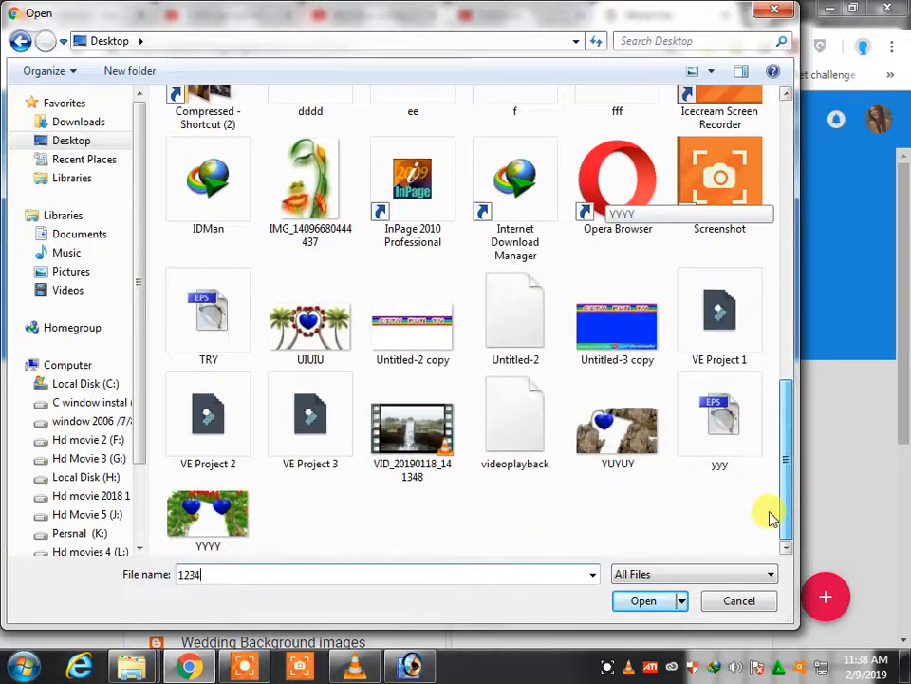
click(645, 602)
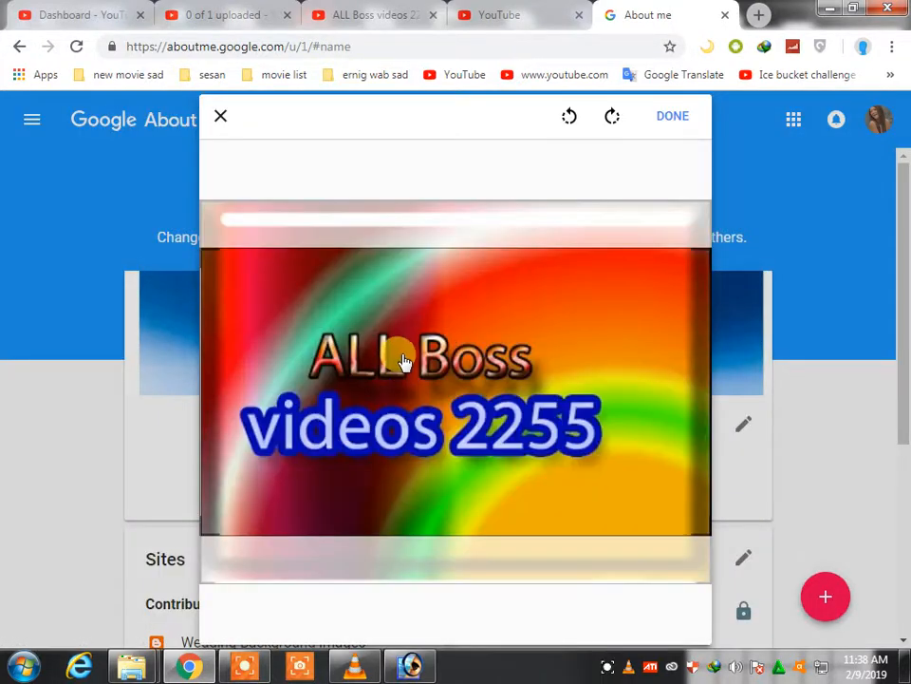
Step: Crop the uploaded cover image closely around the ALL Boss videos 2255 title and save it as the profile's cover
drag(207, 254, 271, 286)
drag(539, 411, 482, 397)
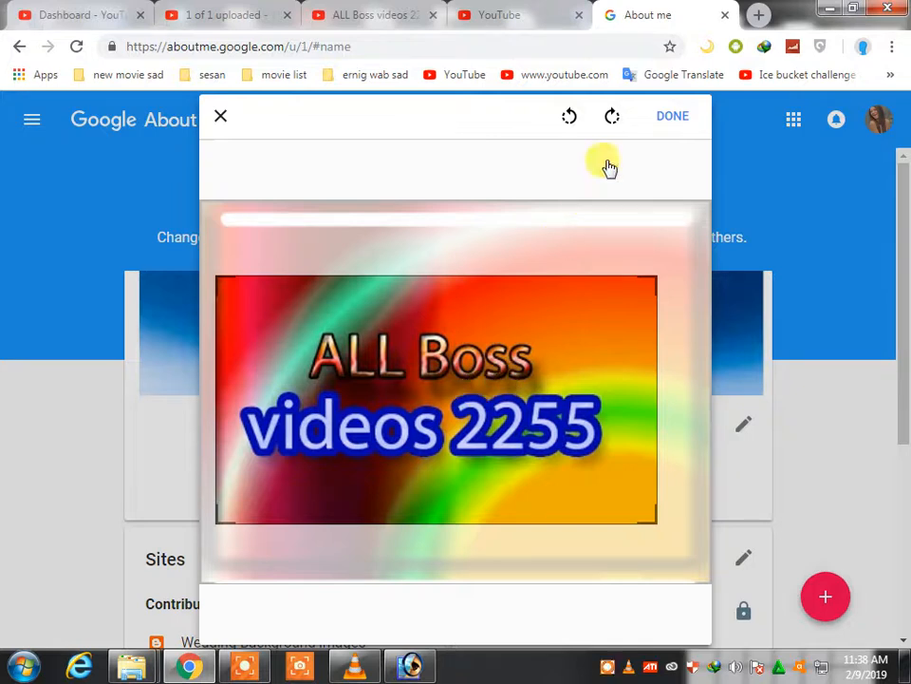
click(671, 119)
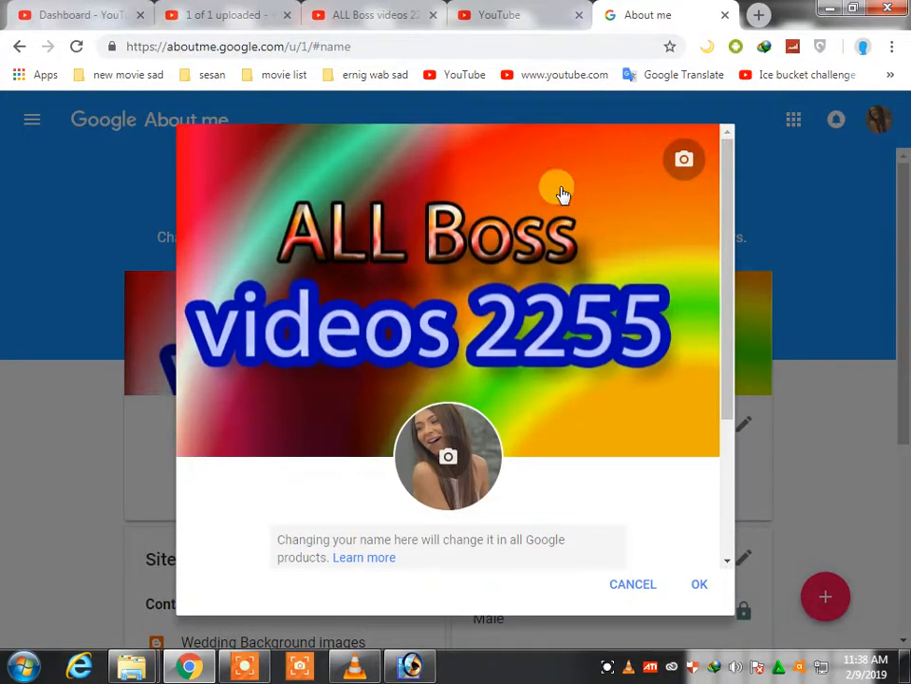
click(699, 589)
Step: Upload the image 1234 from the Desktop as the round profile photo, shifting the square crop to include the whole title
click(449, 395)
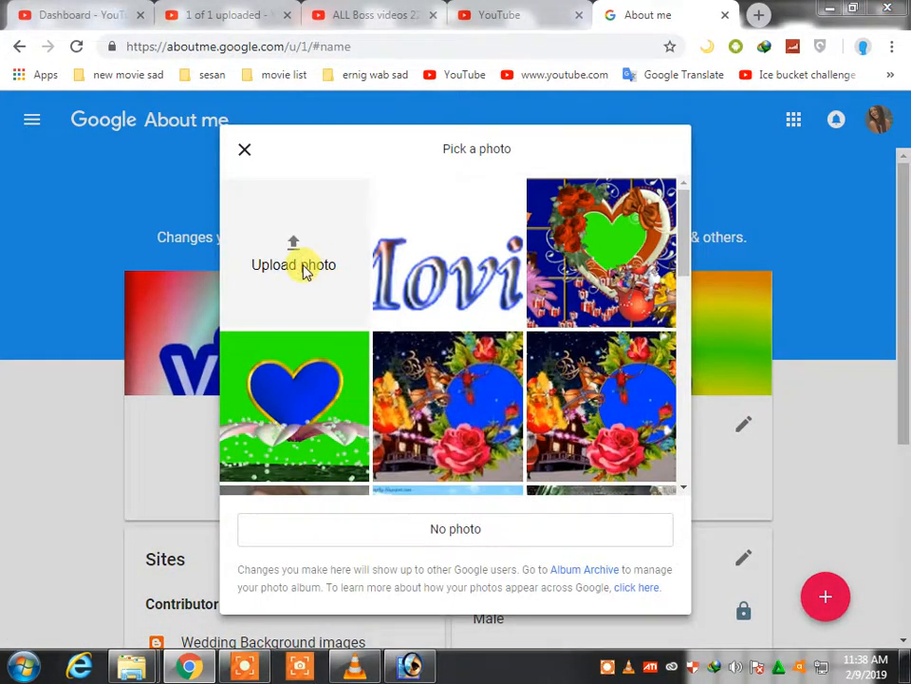
click(304, 268)
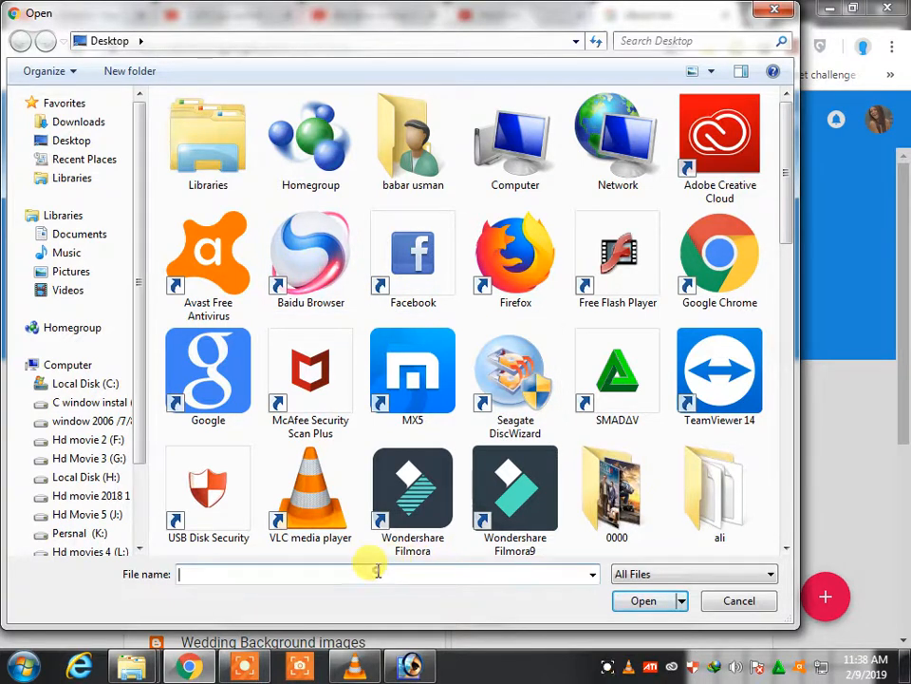
text(1234)
click(642, 601)
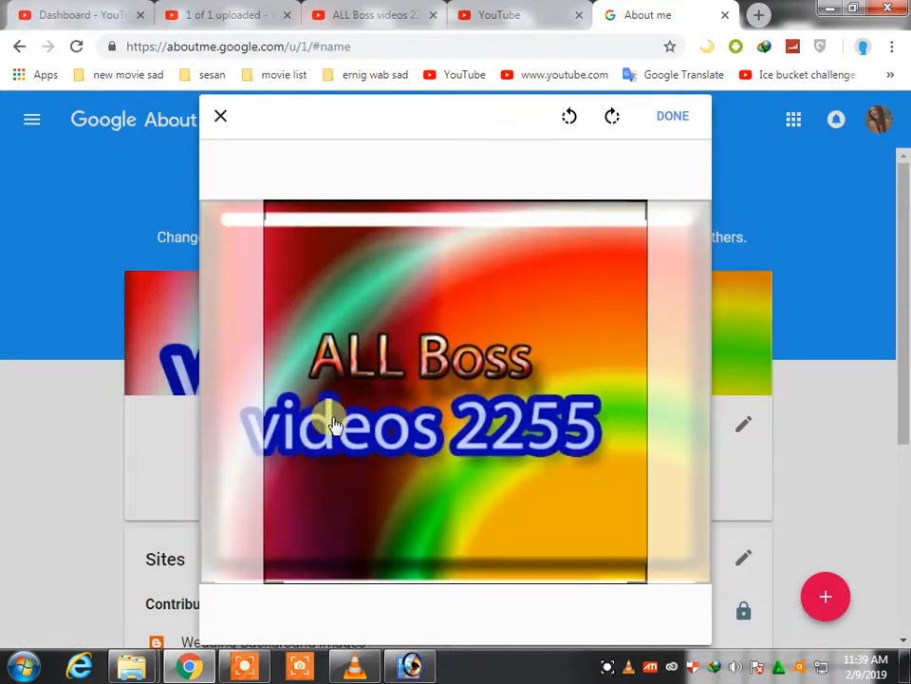
drag(424, 450, 392, 451)
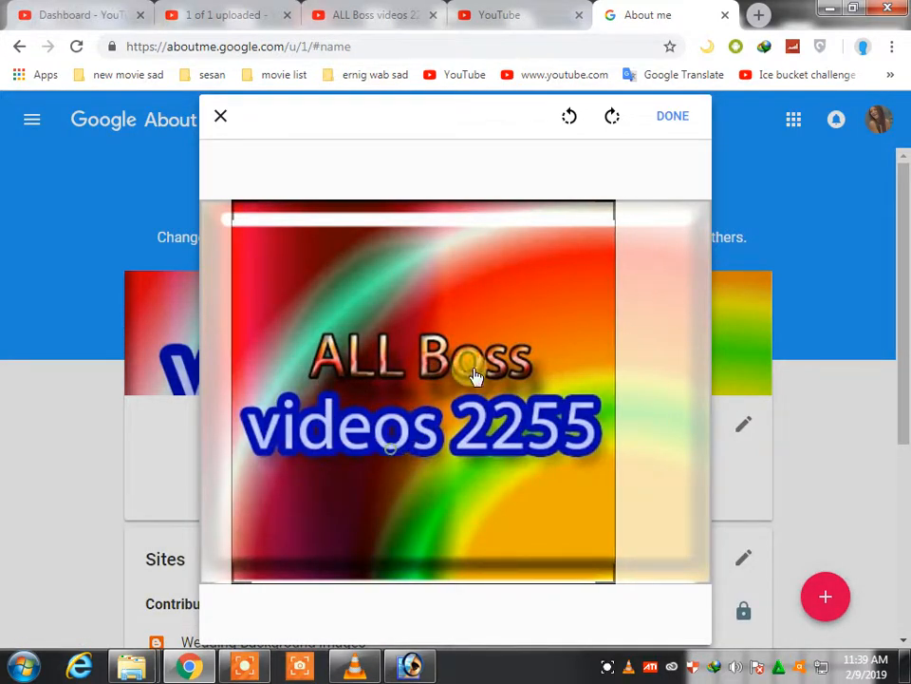
click(670, 121)
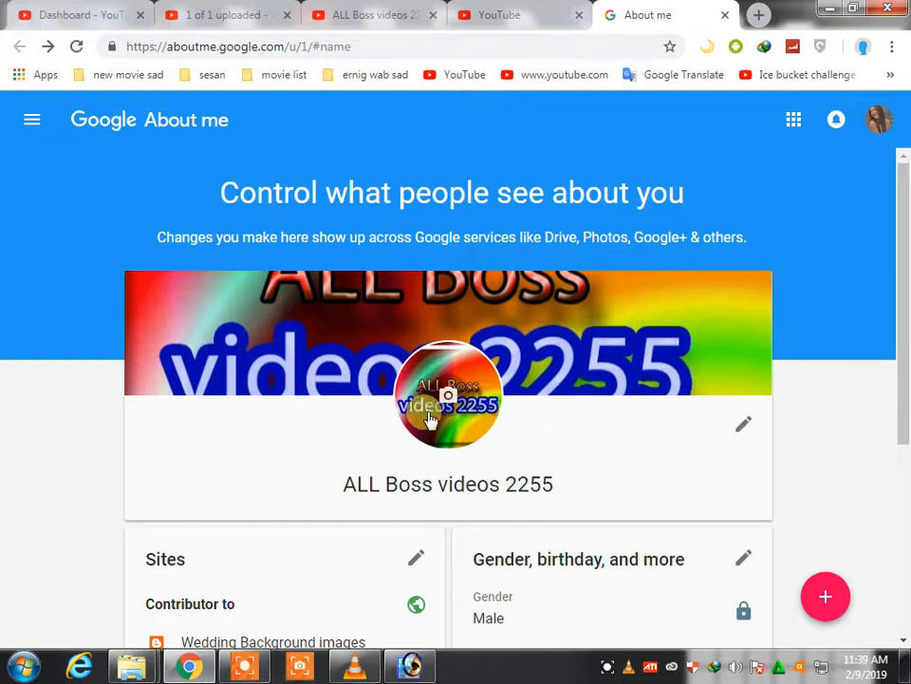
Step: Reload the ALL Boss videos 2255 YouTube channel page to check its profile photo, and close the finished upload's browser tab
scroll(771, 511, down, 3)
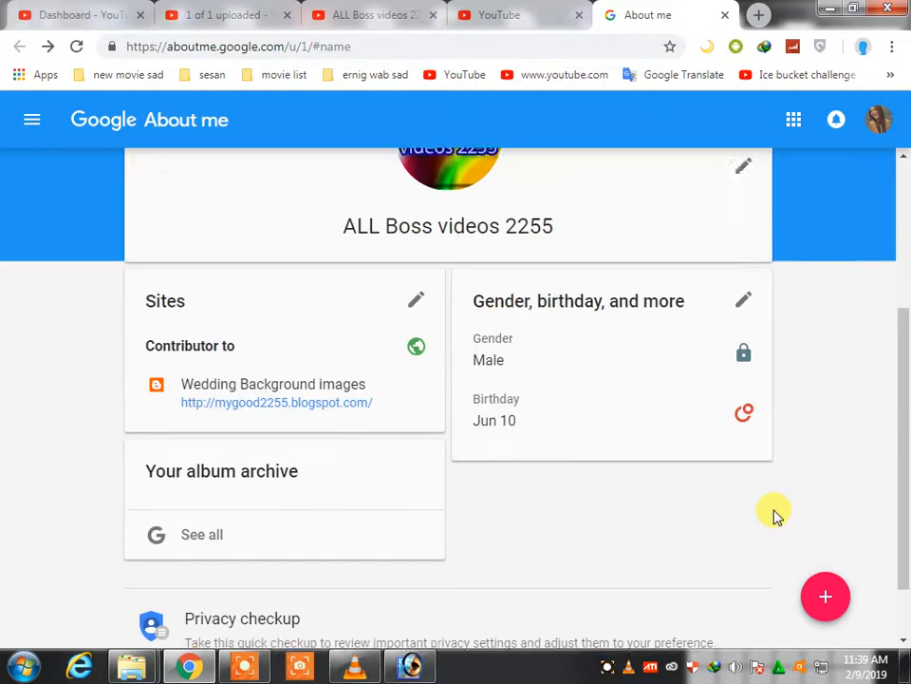
scroll(681, 431, up, 3)
click(327, 11)
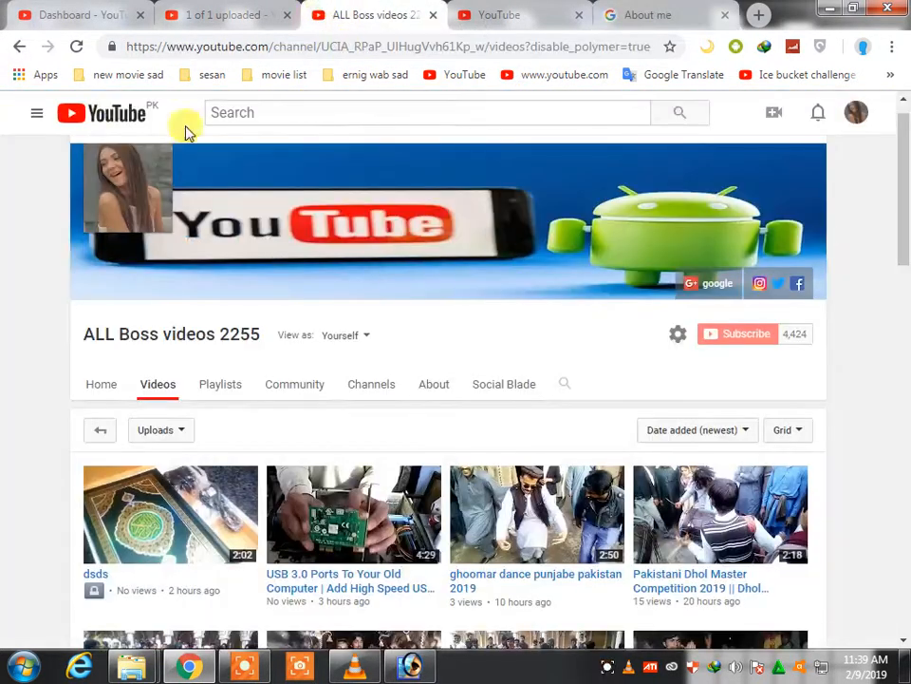
click(76, 45)
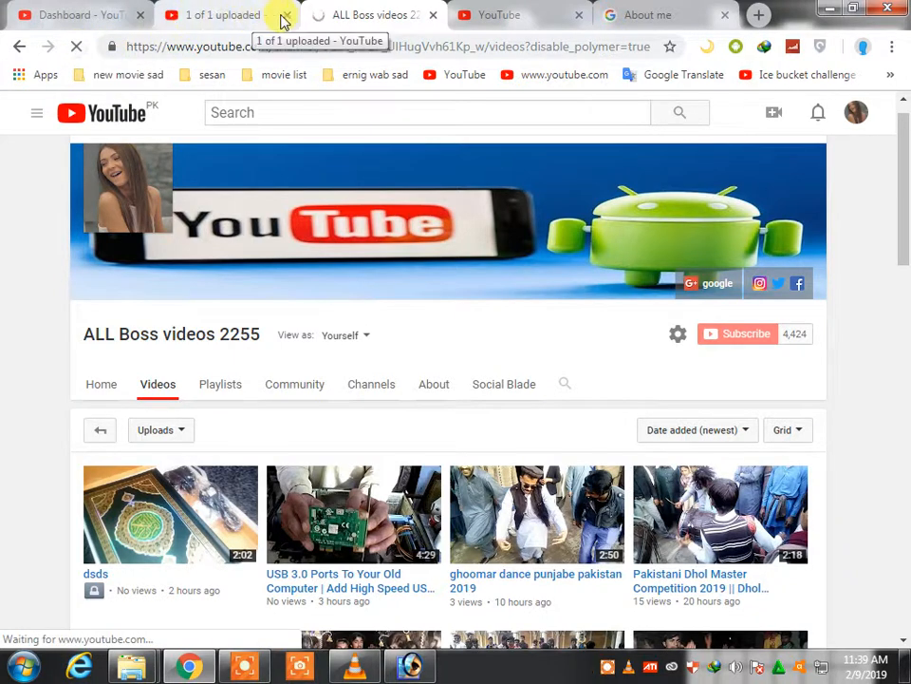
click(283, 19)
click(283, 16)
click(540, 147)
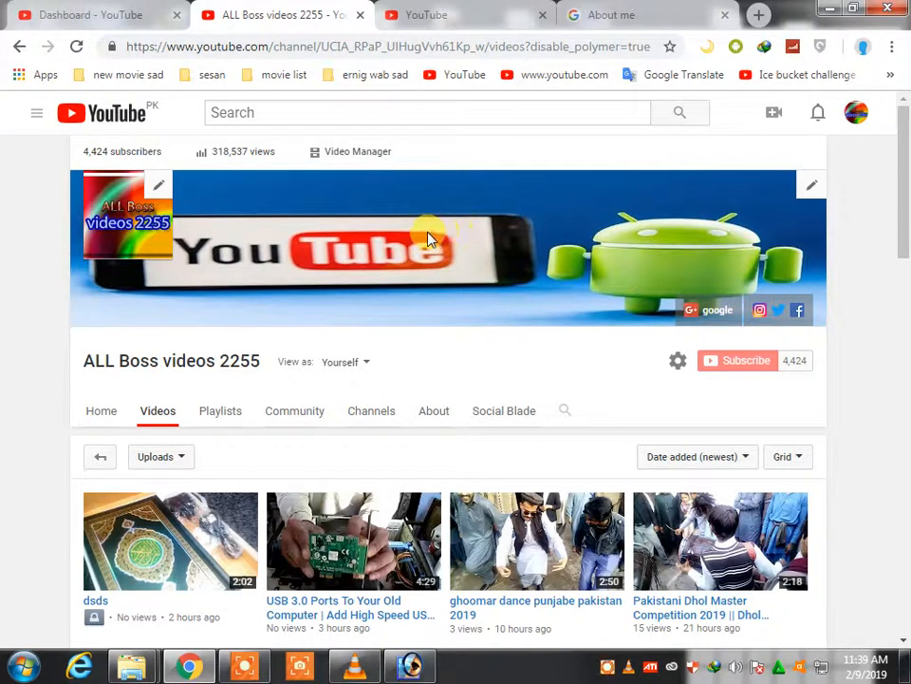
Step: Open the channel's Creator Studio, view the community comments and return to the dashboard
click(856, 112)
click(743, 222)
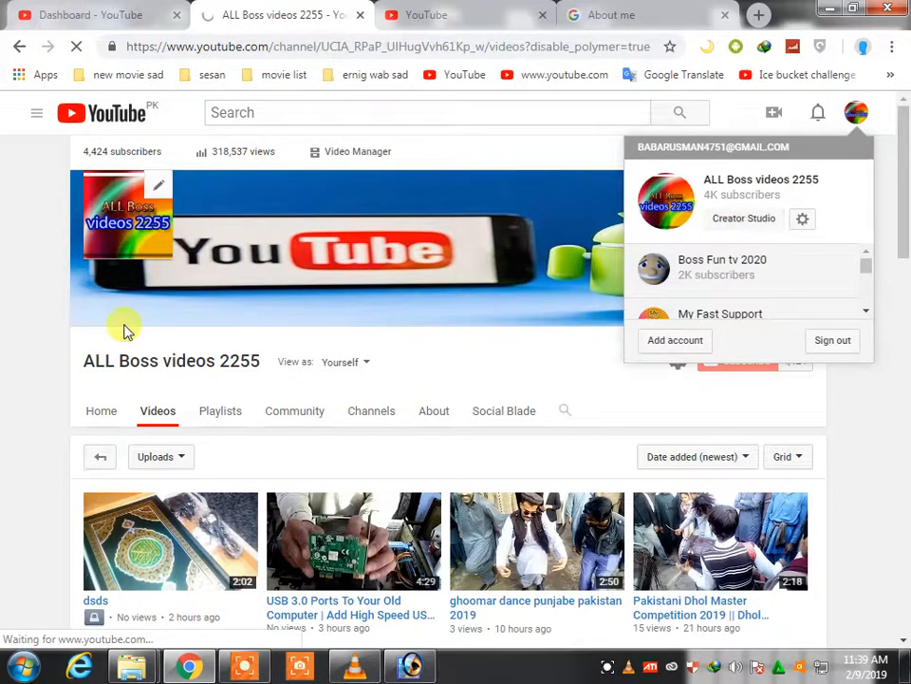
double_click(21, 337)
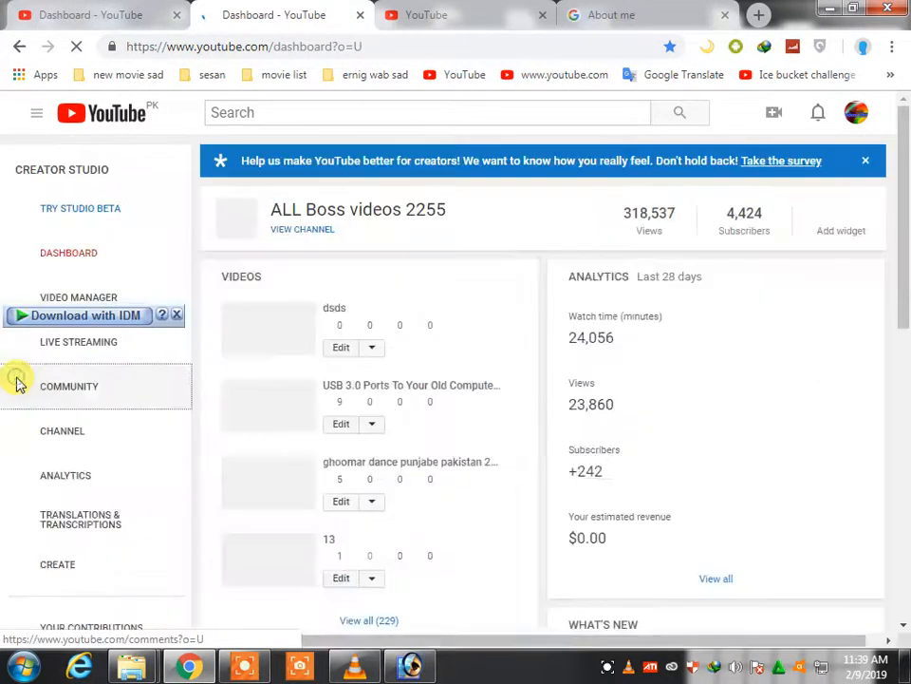
scroll(401, 403, down, 2)
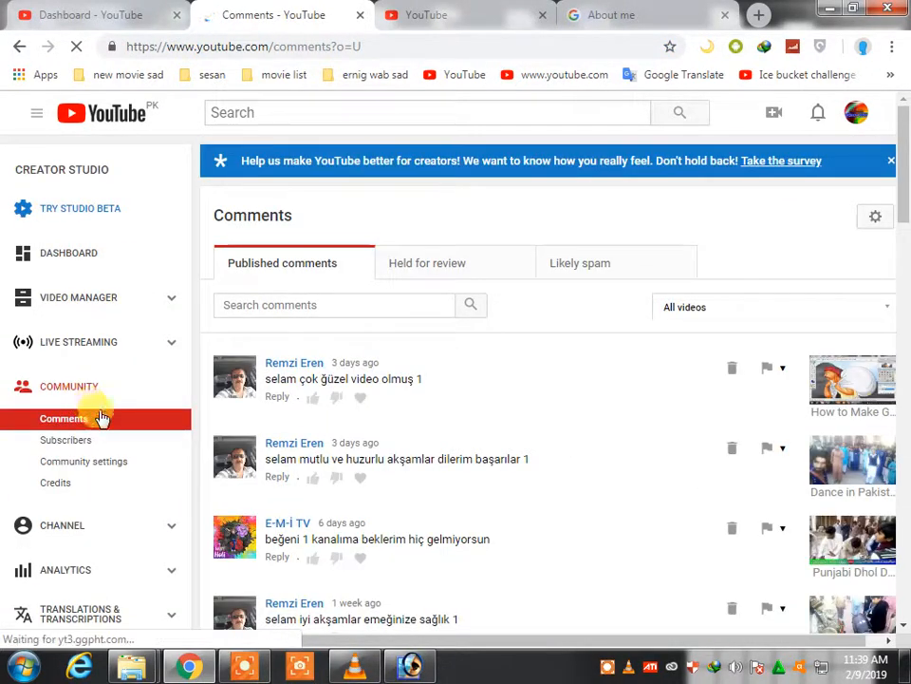
click(80, 251)
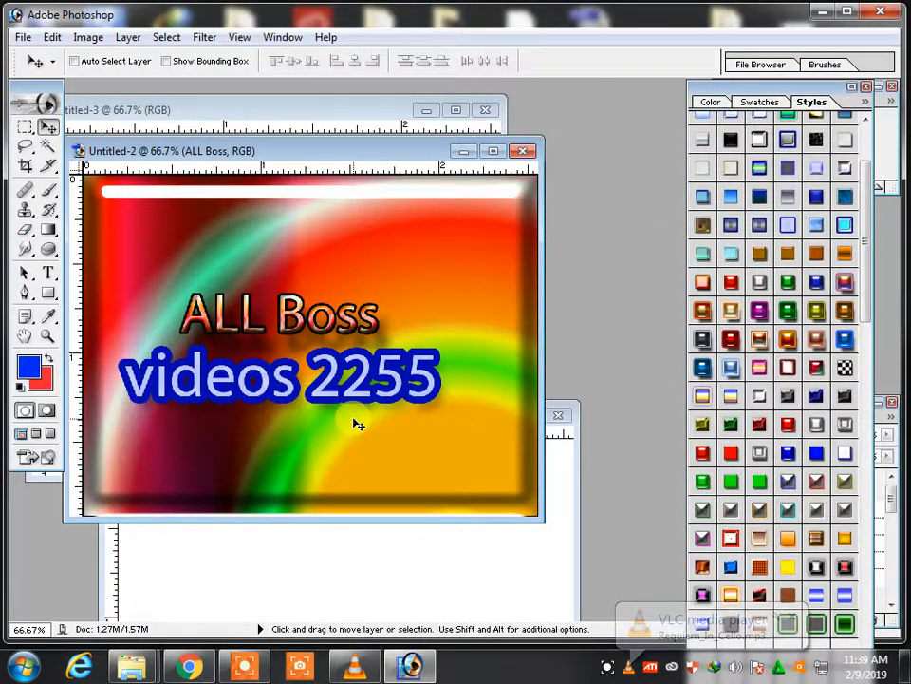
Step: In Photoshop, close the blank Untitled-1 without saving and move the ALL Boss text slightly right and up in Untitled-2
click(540, 559)
click(560, 415)
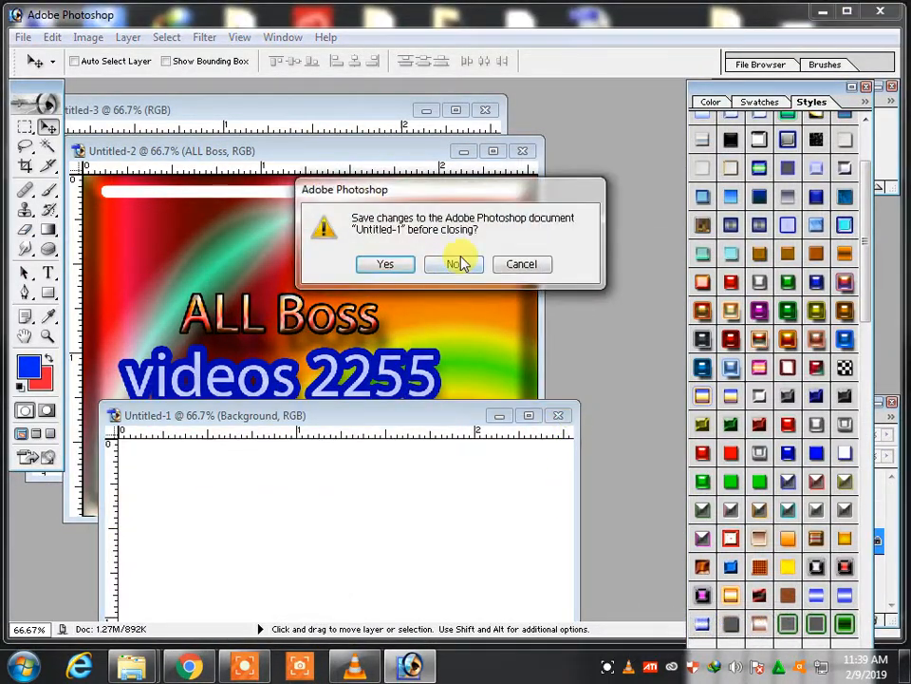
click(457, 262)
mouse_move(282, 326)
mouse_down()
mouse_move(303, 344)
mouse_move(298, 321)
mouse_up()
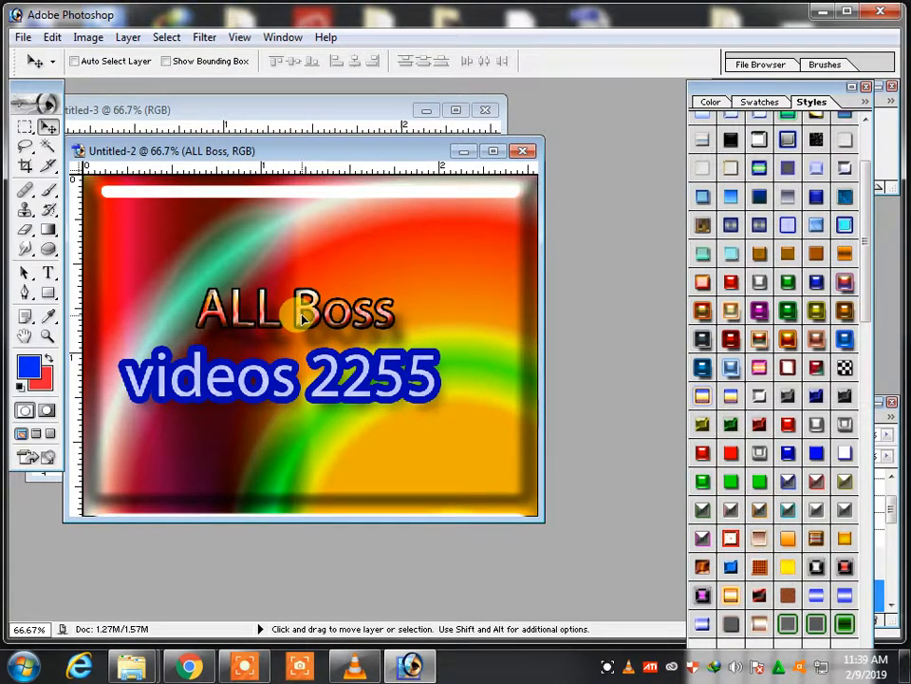
Step: Switch to Chrome, look through the channel's uploaded videos in the Video Manager and view the Creator Studio dashboard
click(194, 666)
scroll(361, 470, down, 2)
click(373, 533)
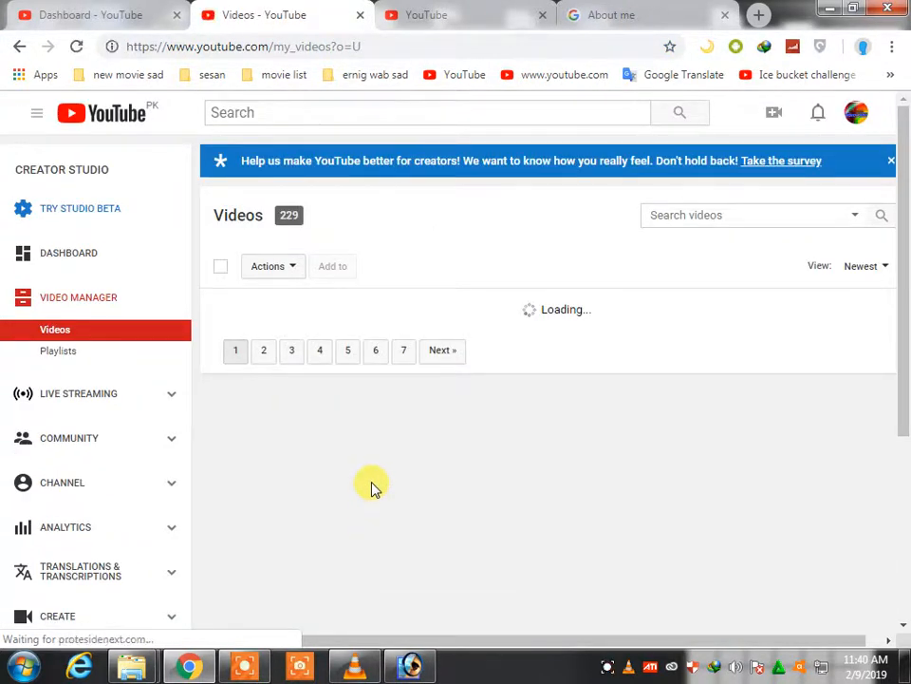
click(497, 11)
click(283, 15)
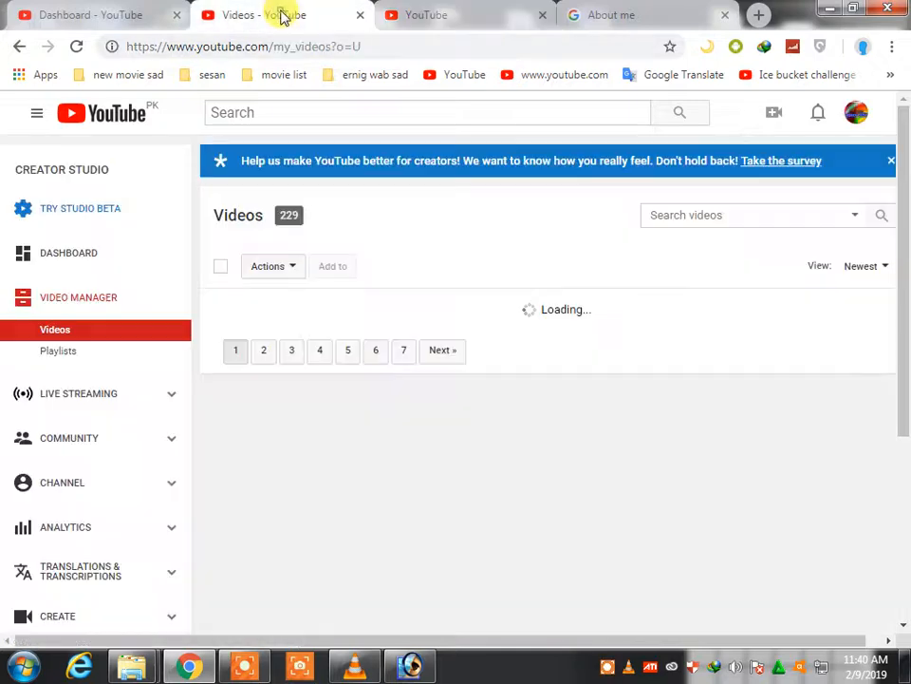
scroll(504, 397, down, 6)
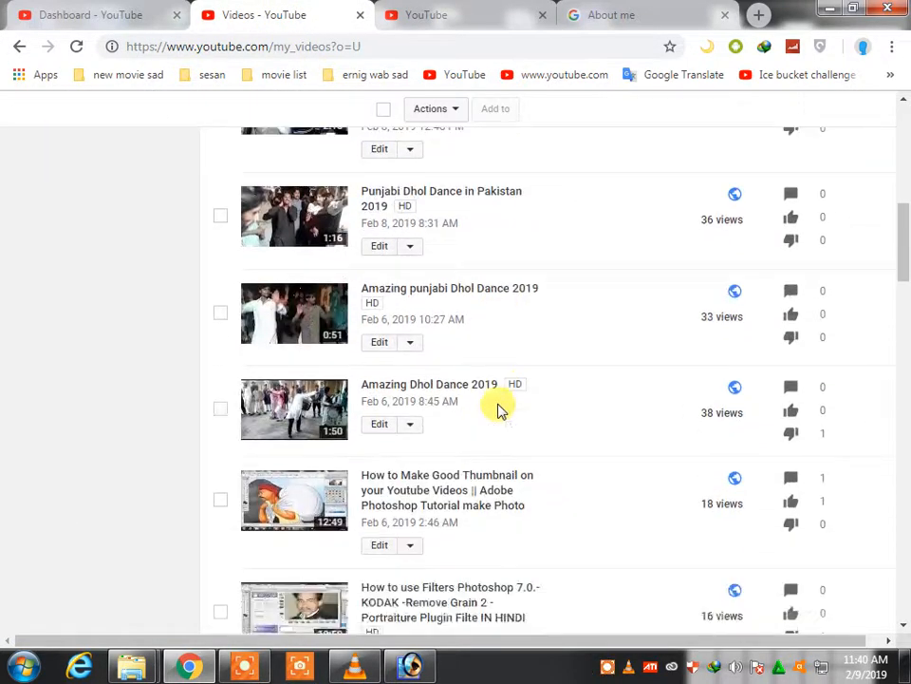
scroll(500, 408, down, 3)
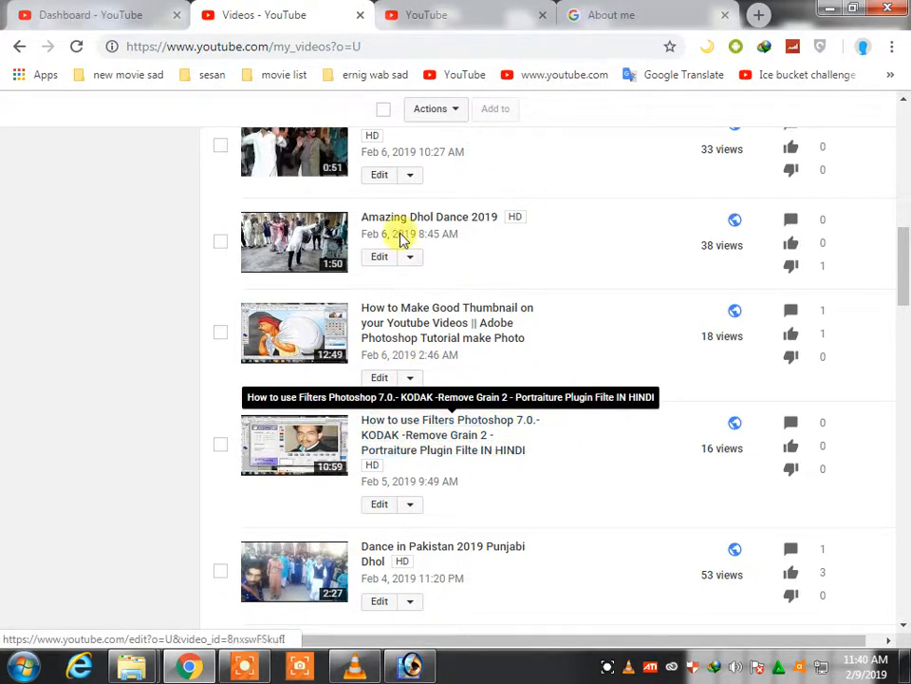
click(142, 19)
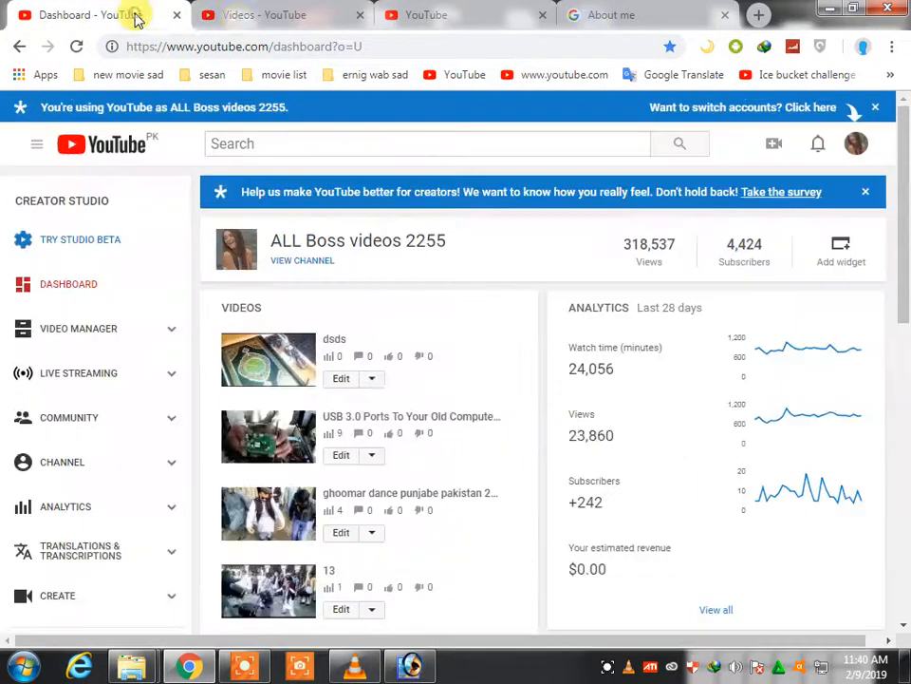
click(829, 14)
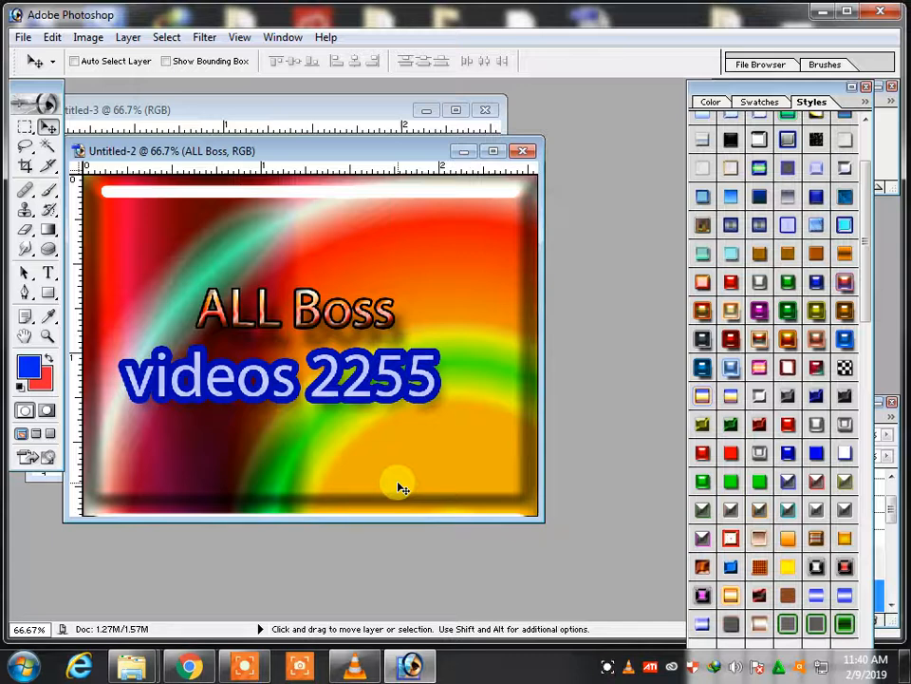
click(240, 667)
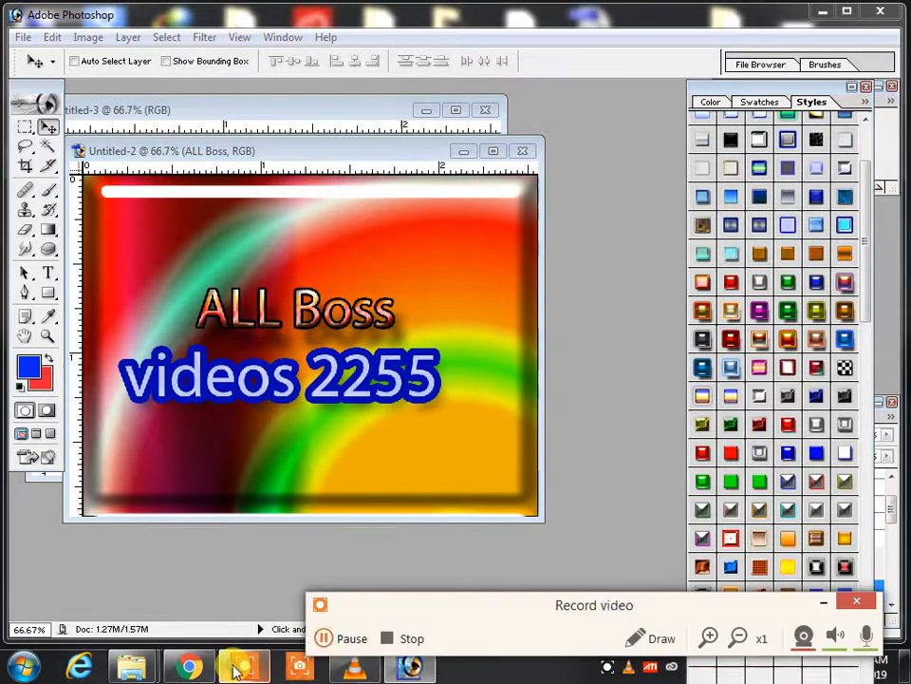